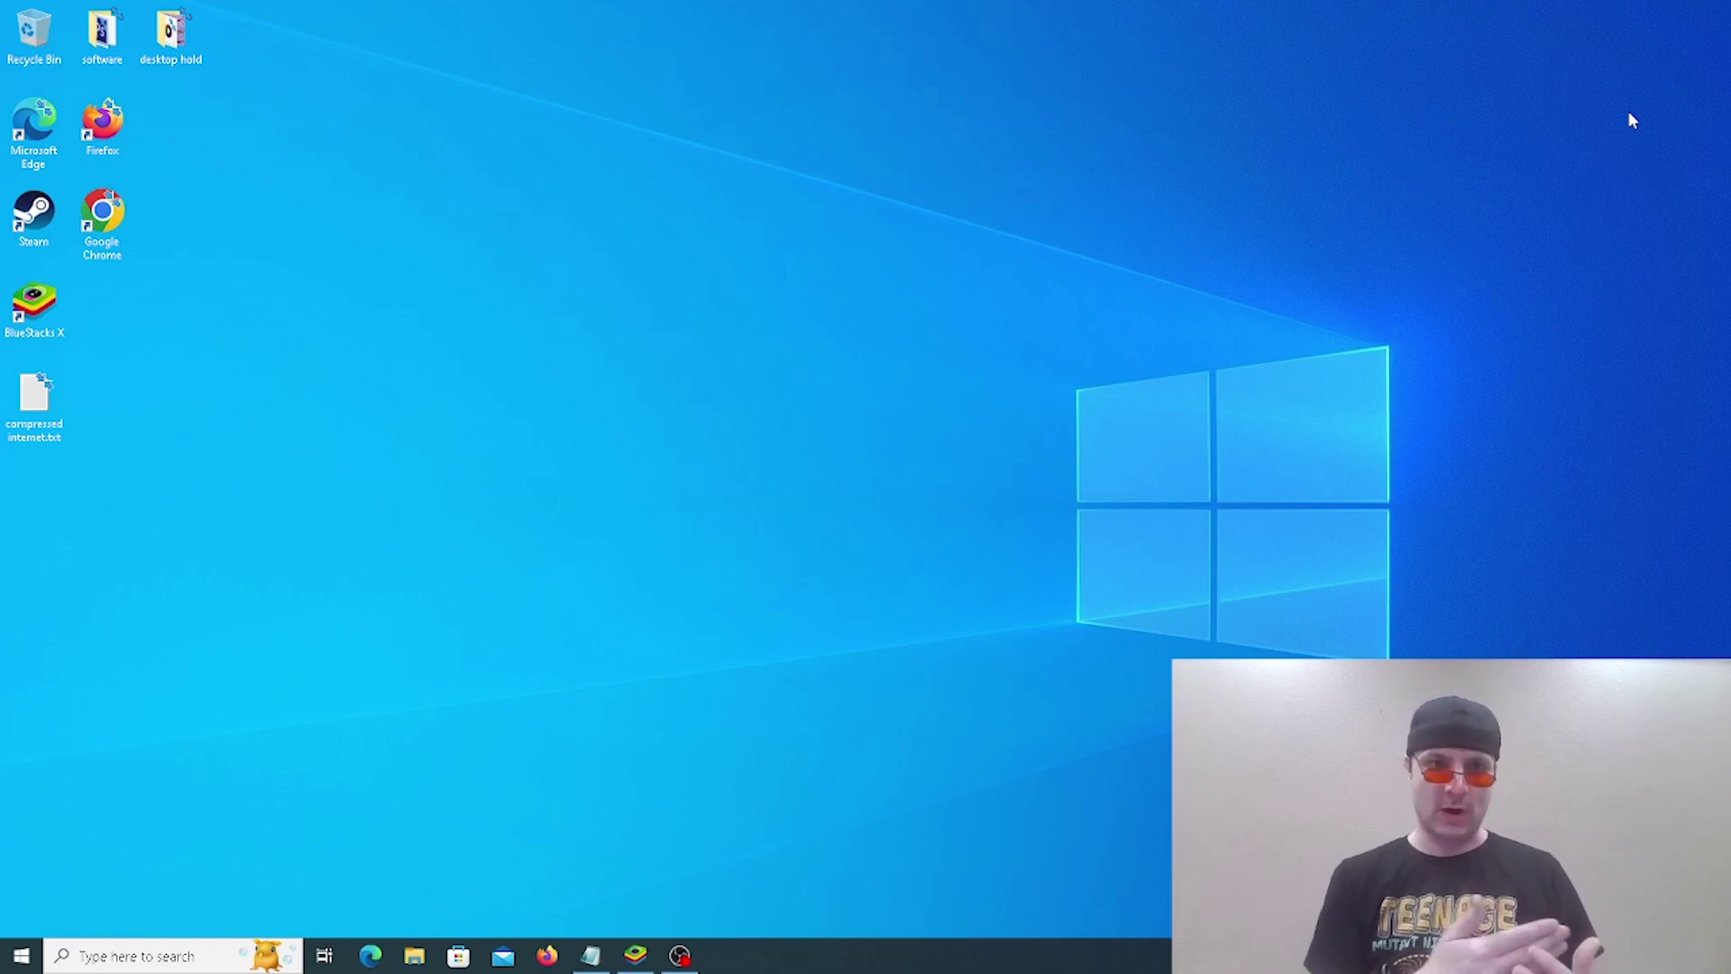
Step: Open compressed internet.txt, which lists streaming media, secure pages, e-mailed media and downloads as uncompressed
click(588, 958)
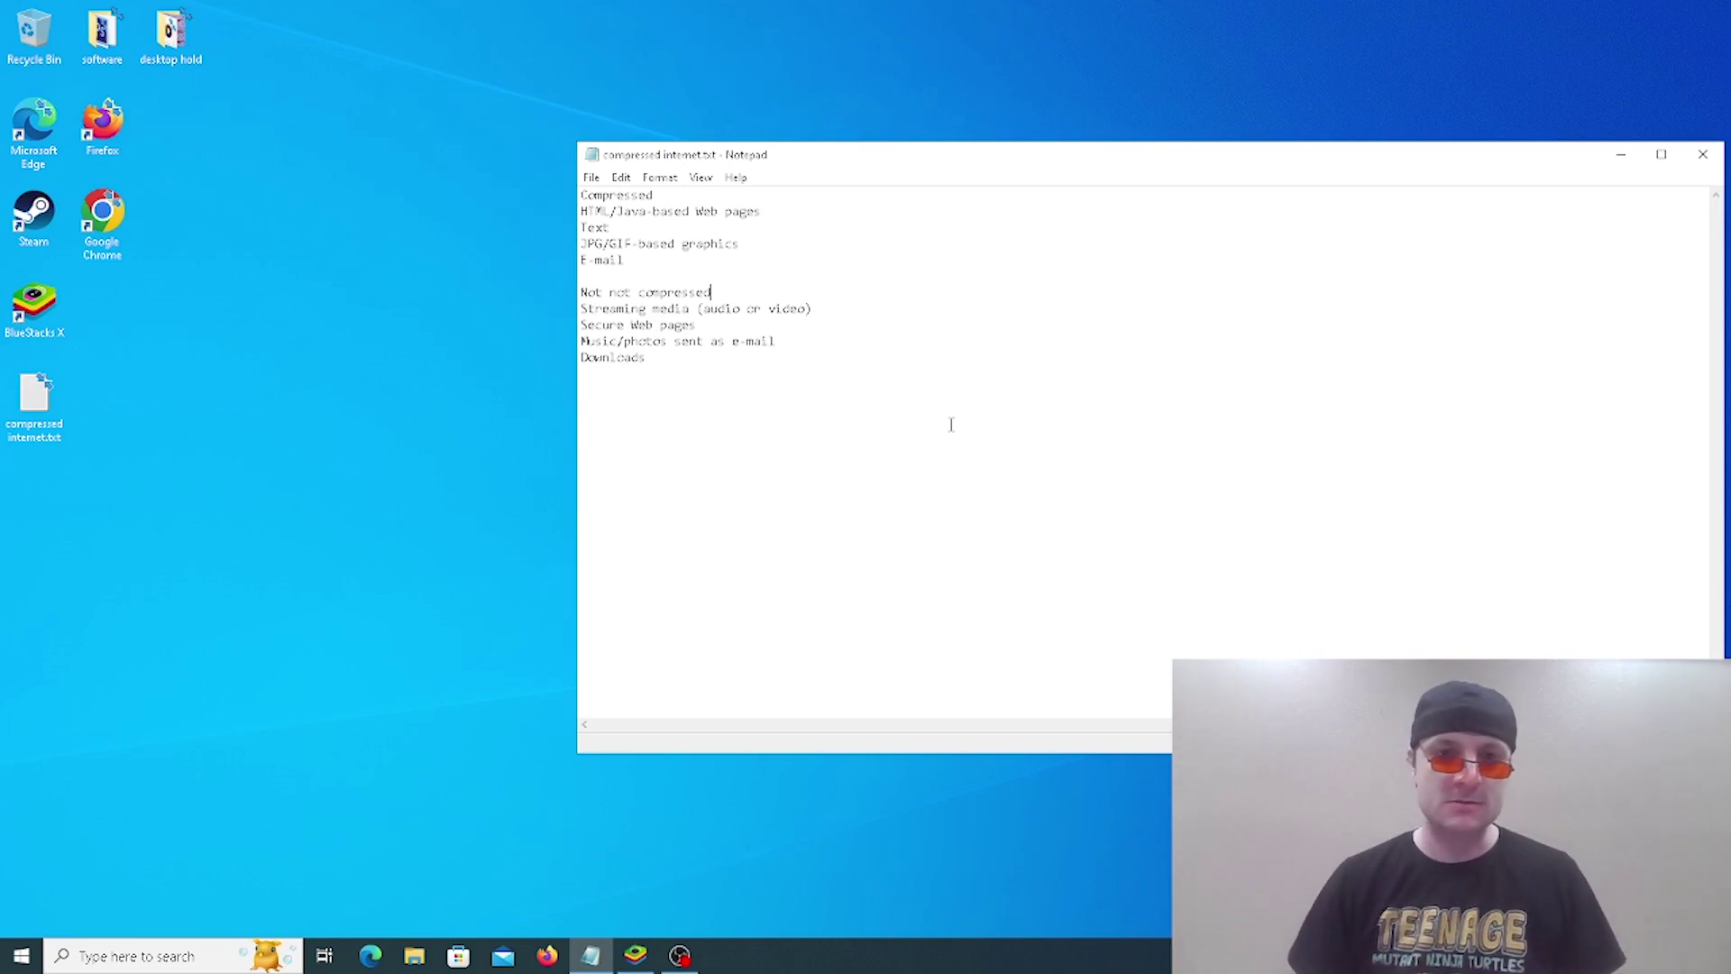
mouse_move(634, 956)
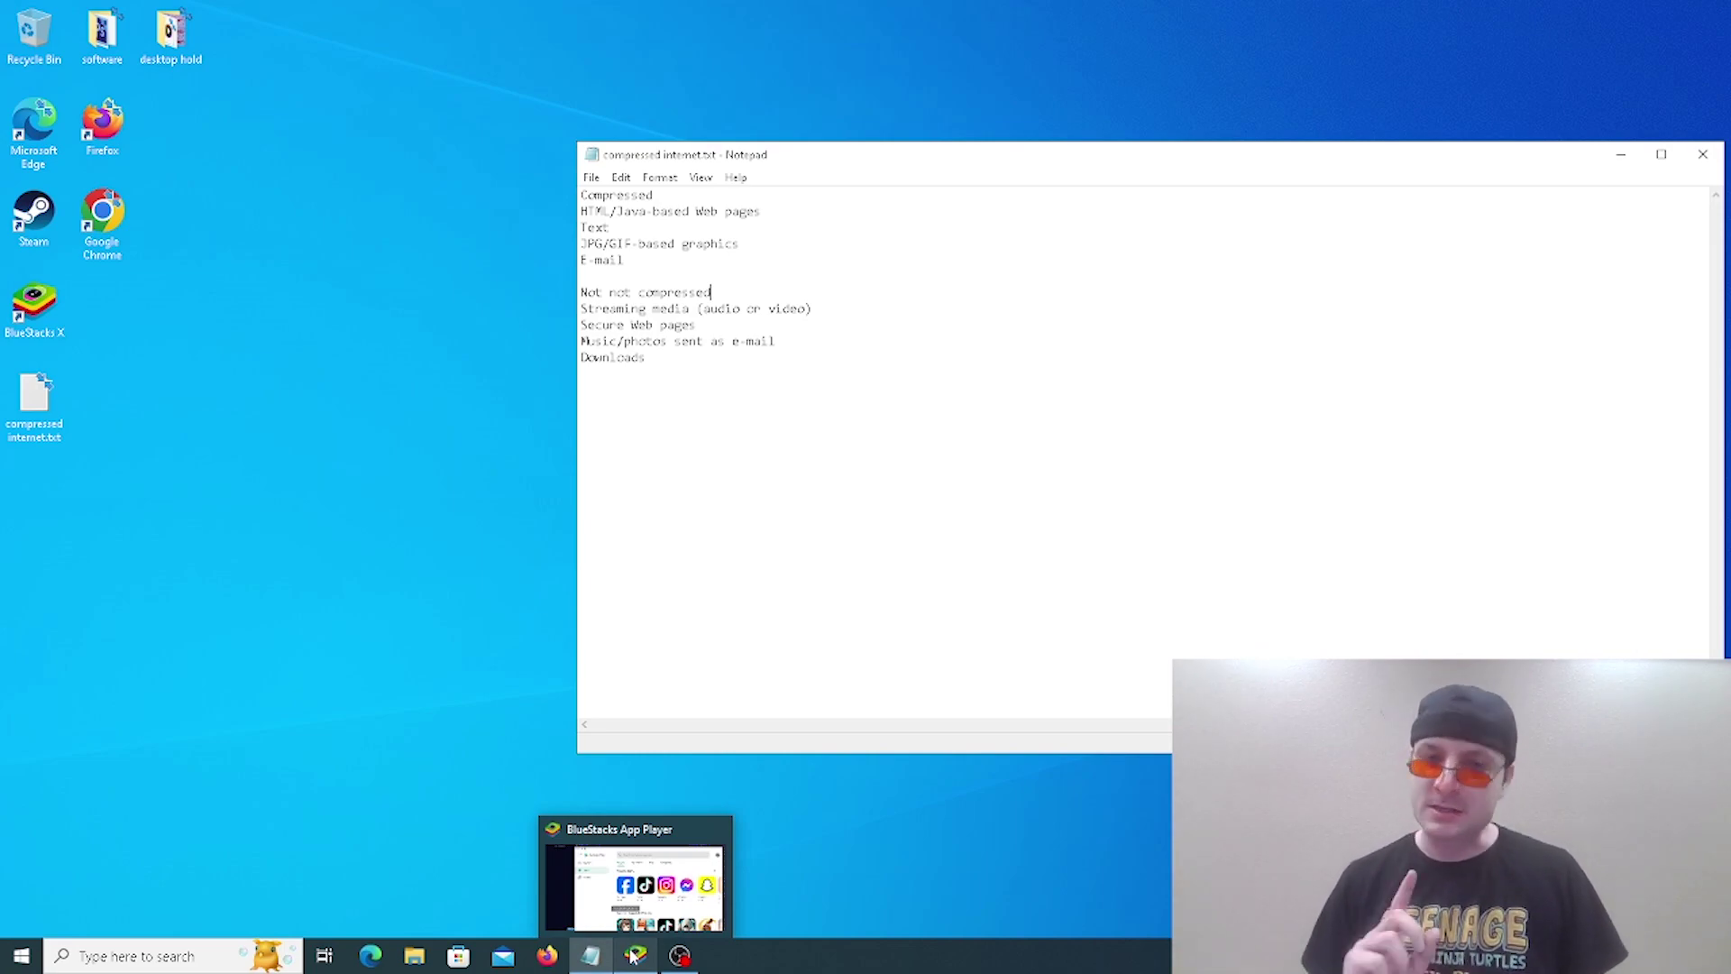
Step: Search Google Play for 'opera', install the Opera browser and launch it
click(635, 955)
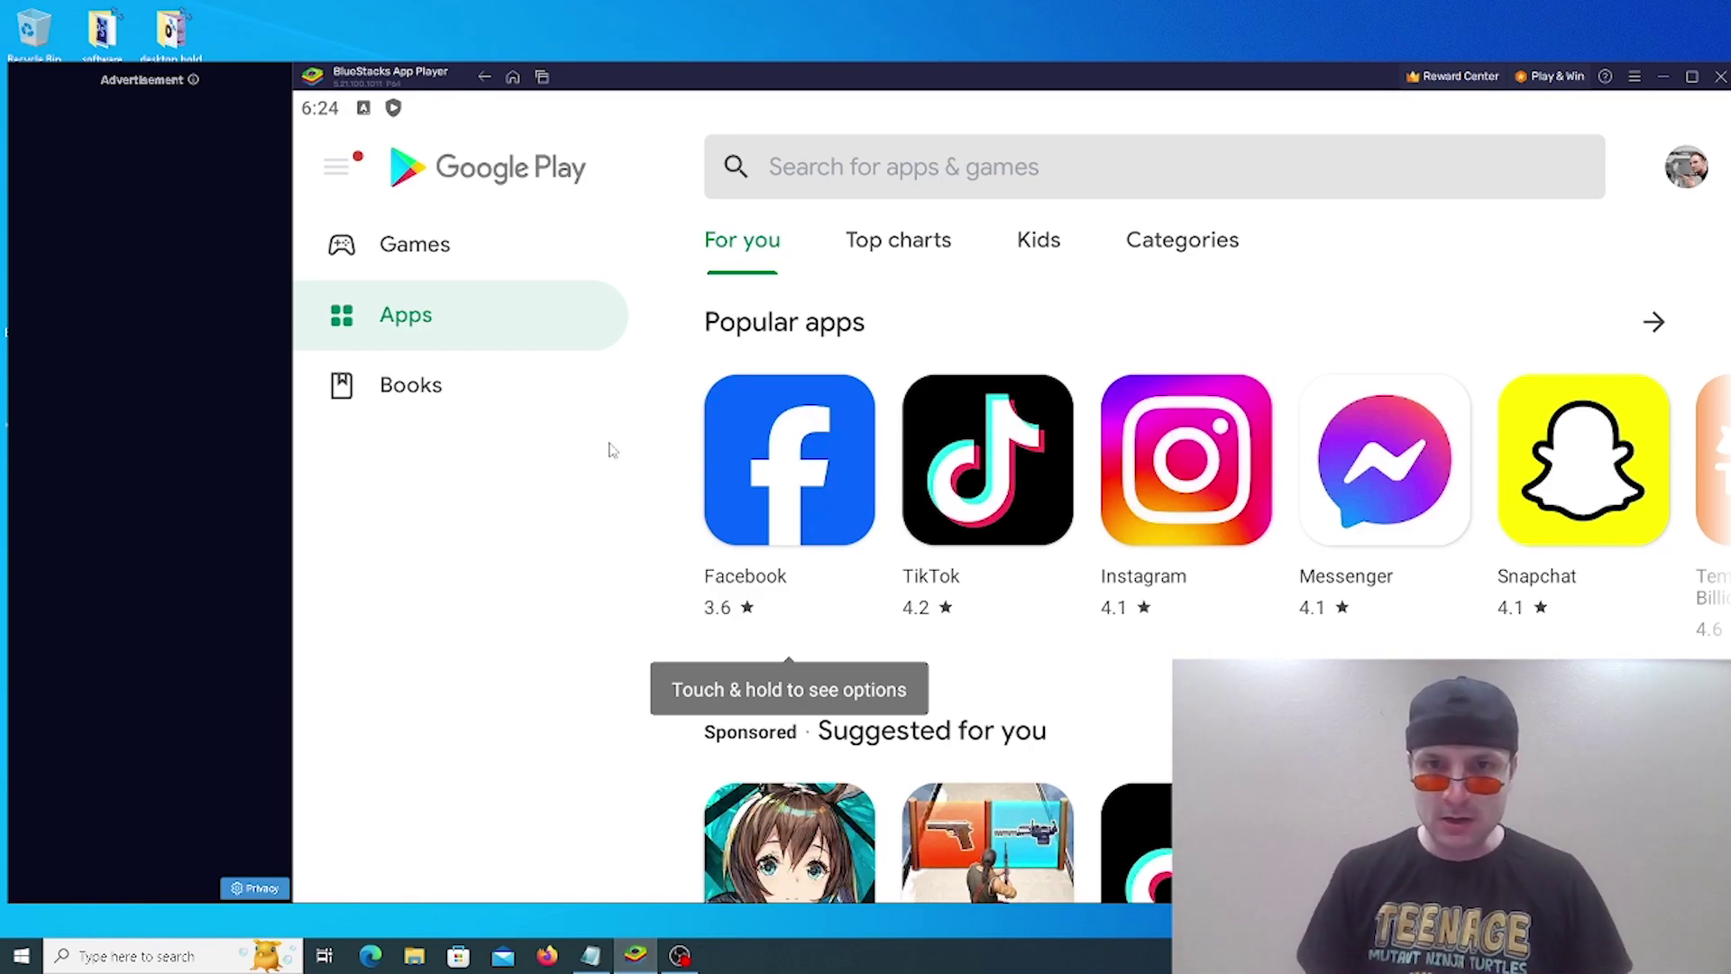
click(812, 174)
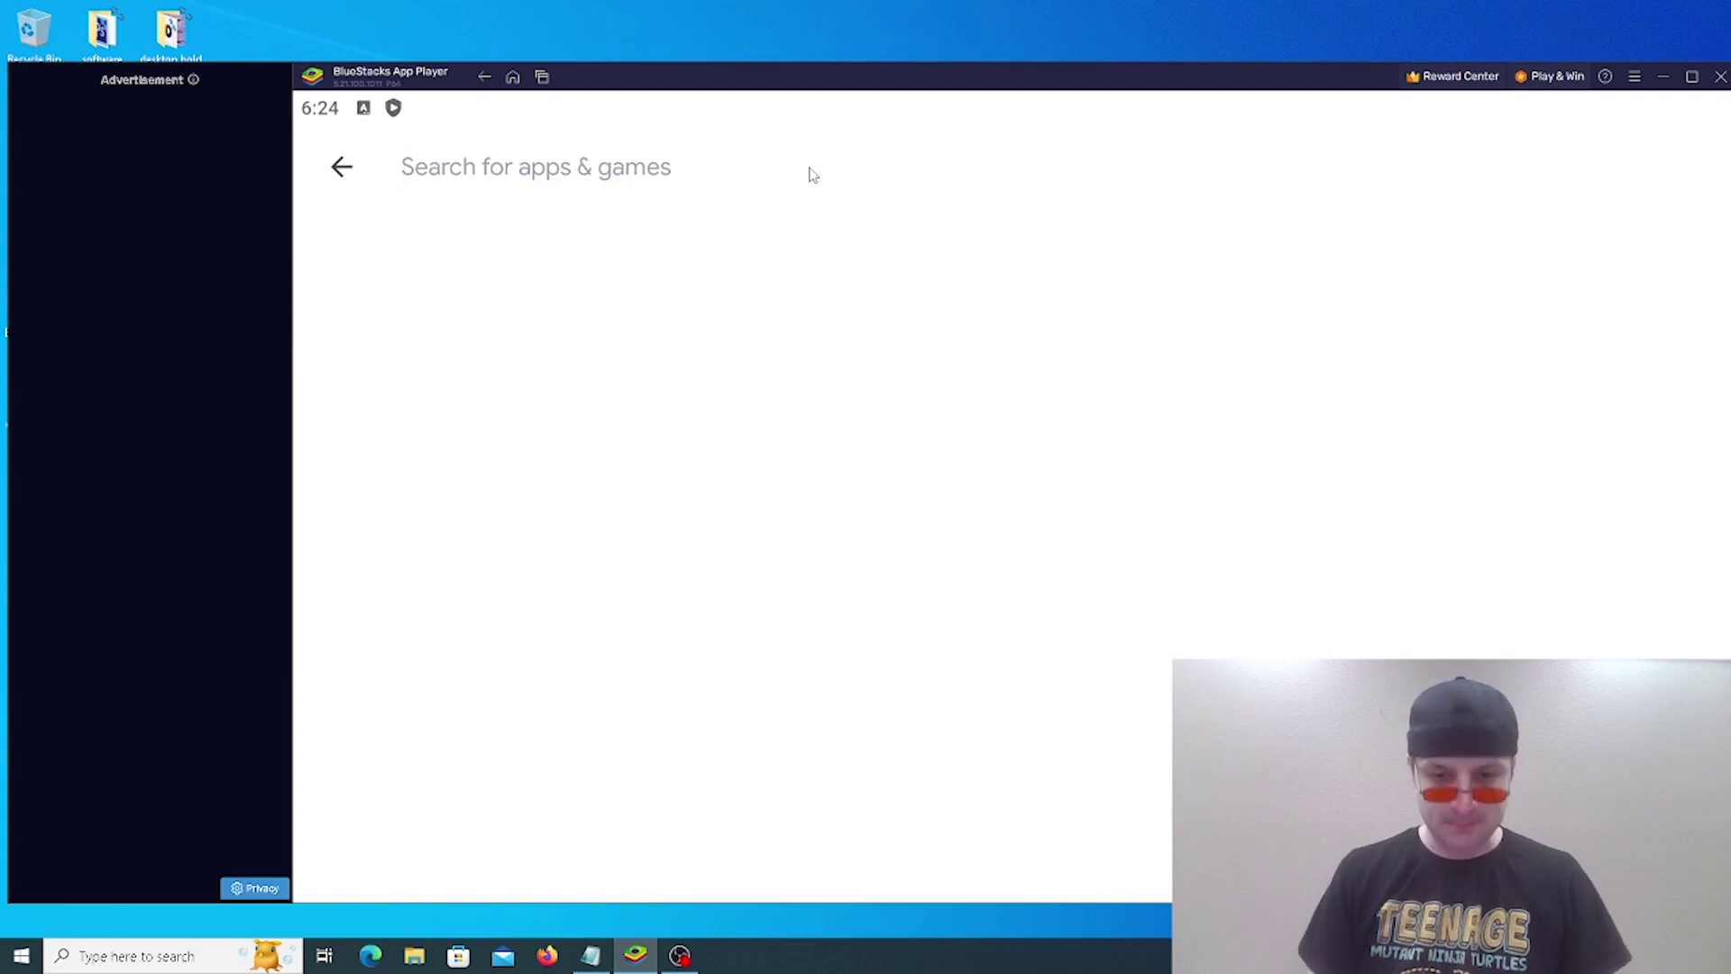
text(opera)
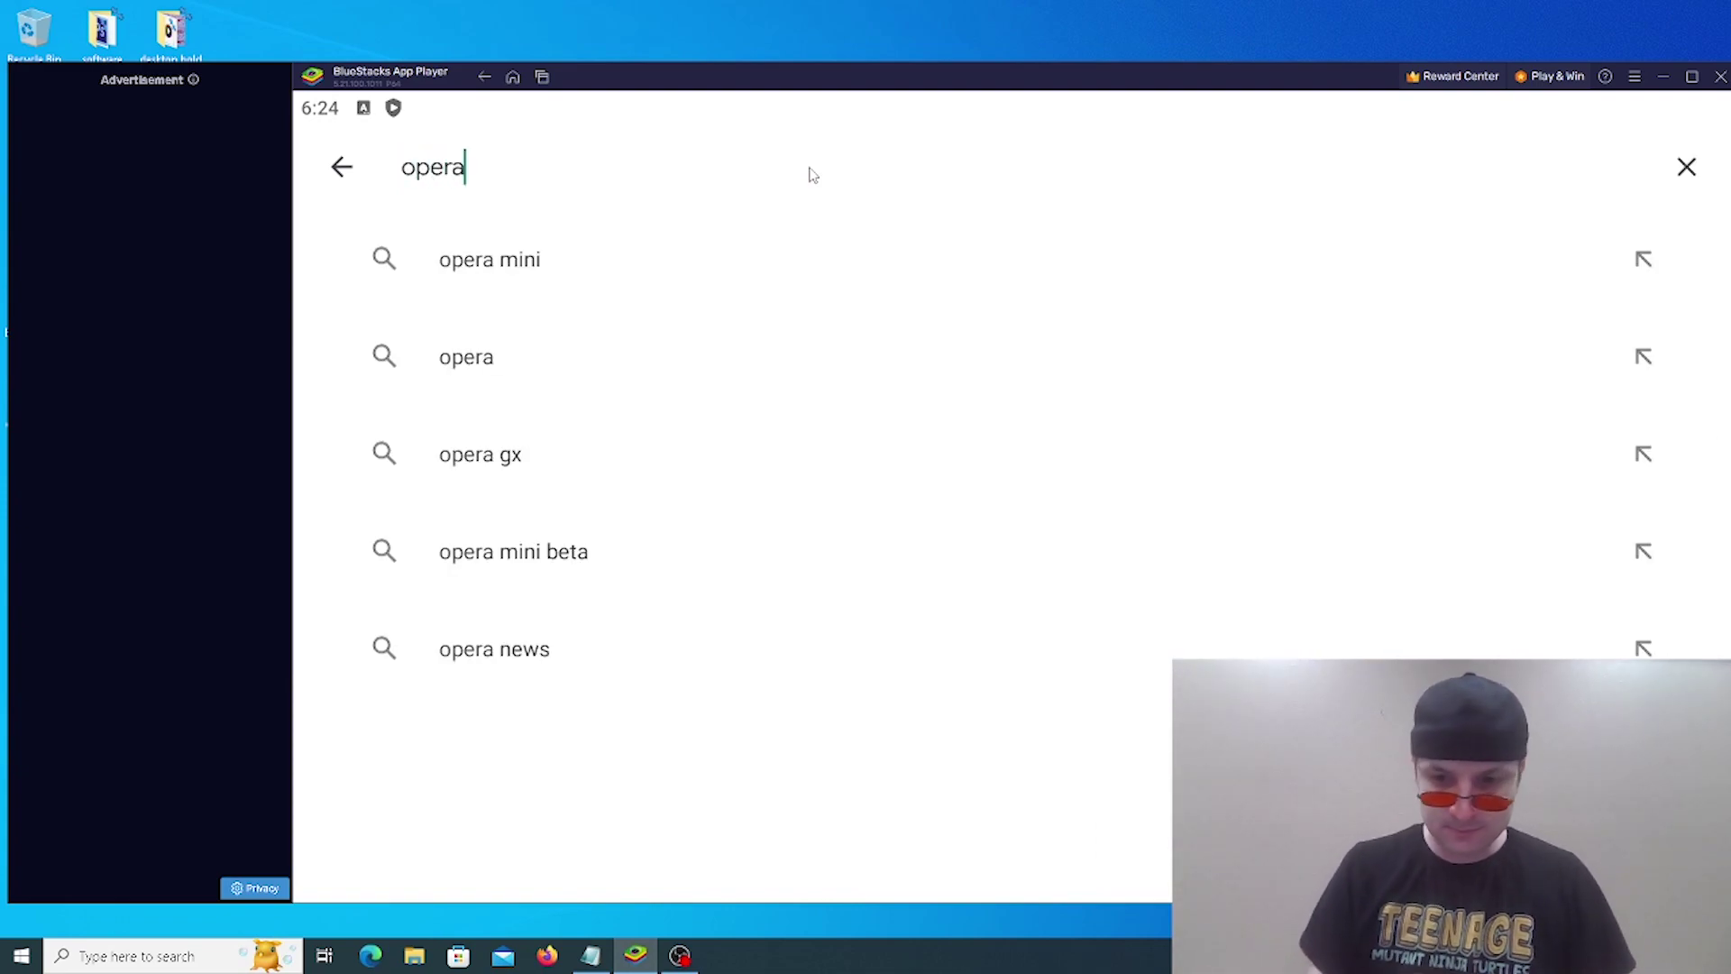
key(Return)
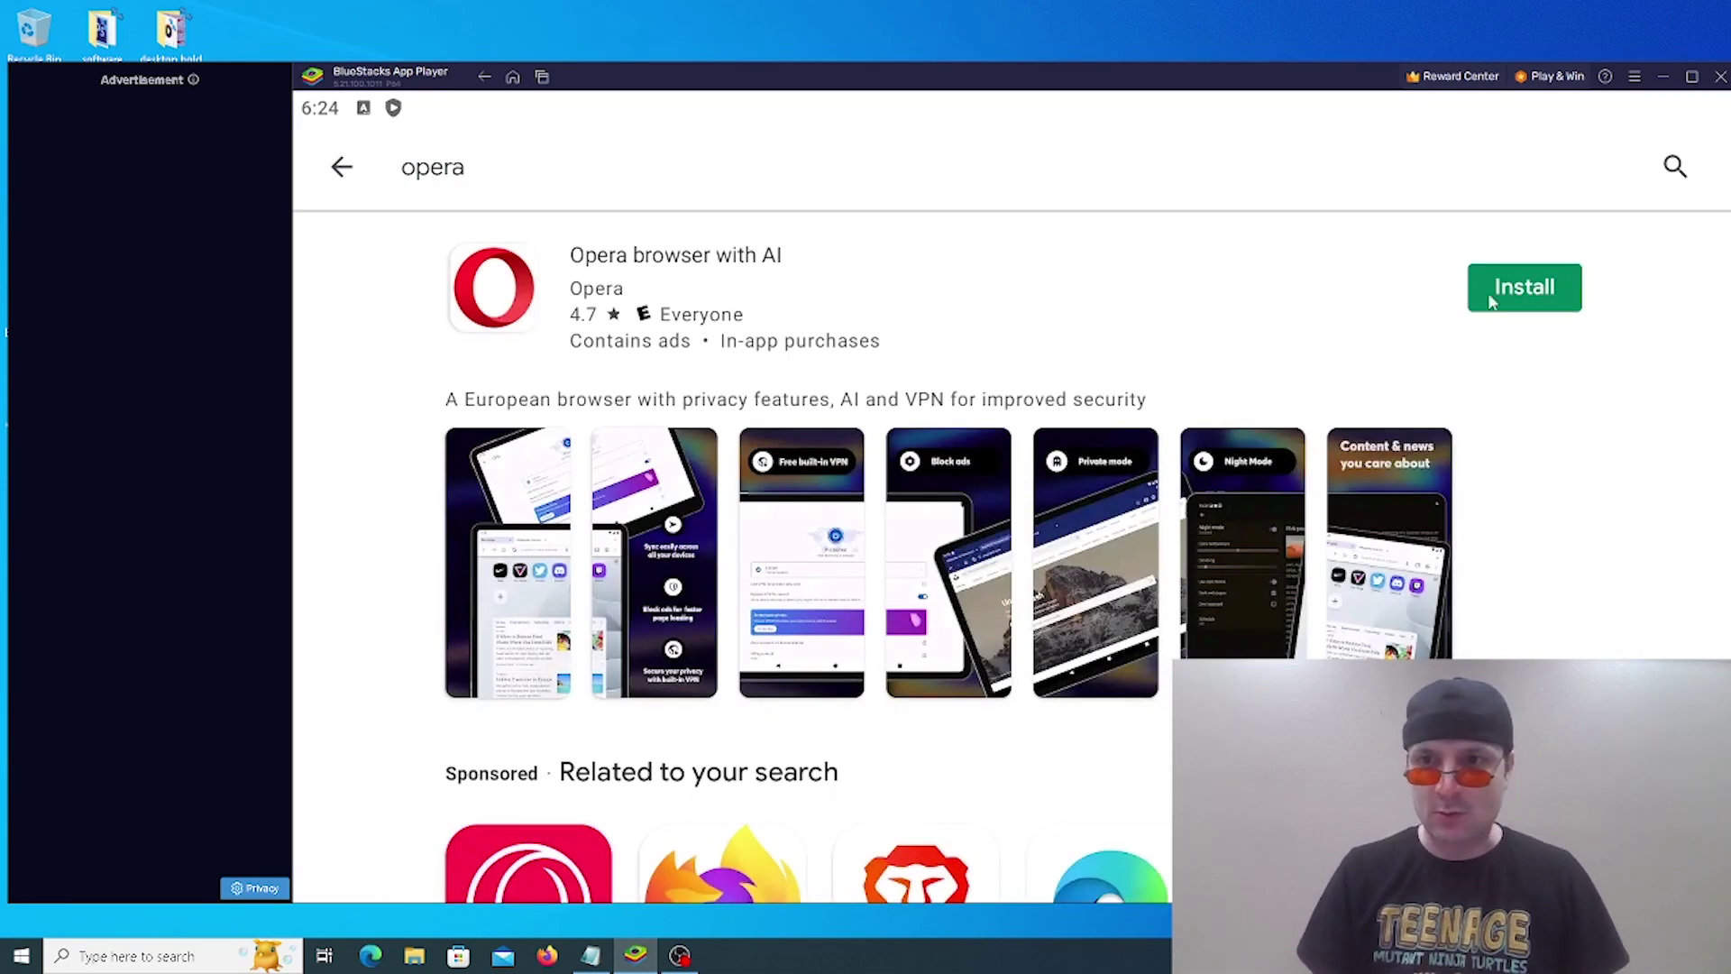
click(1517, 300)
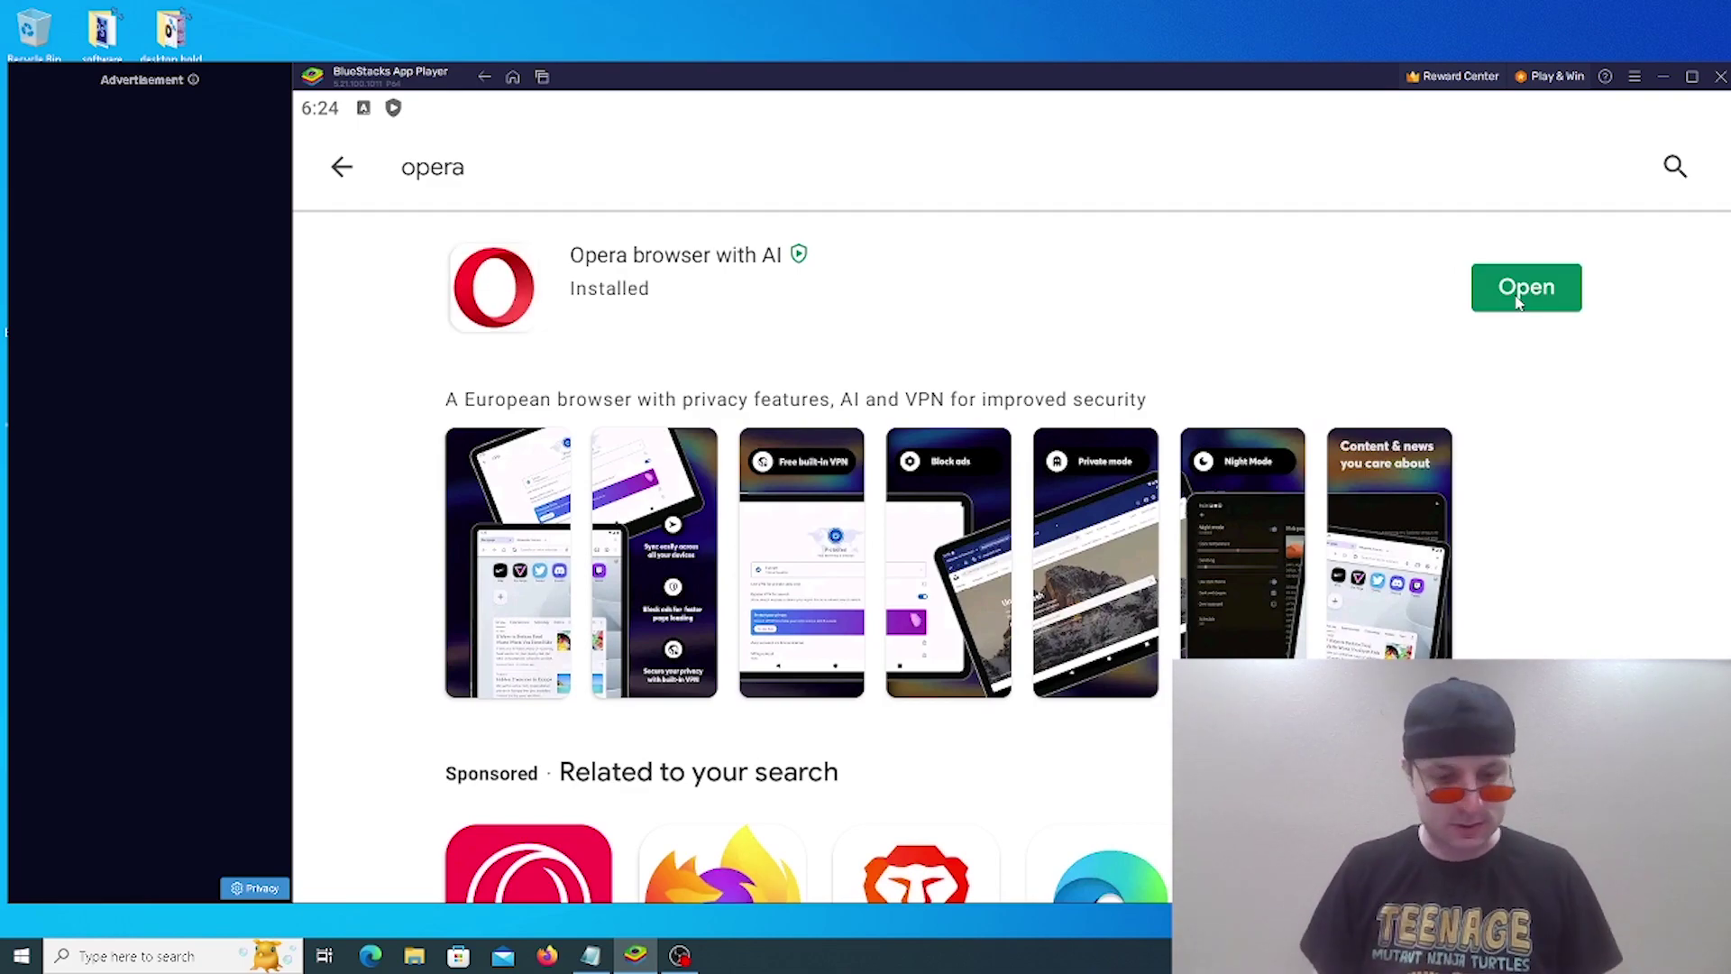
click(1519, 303)
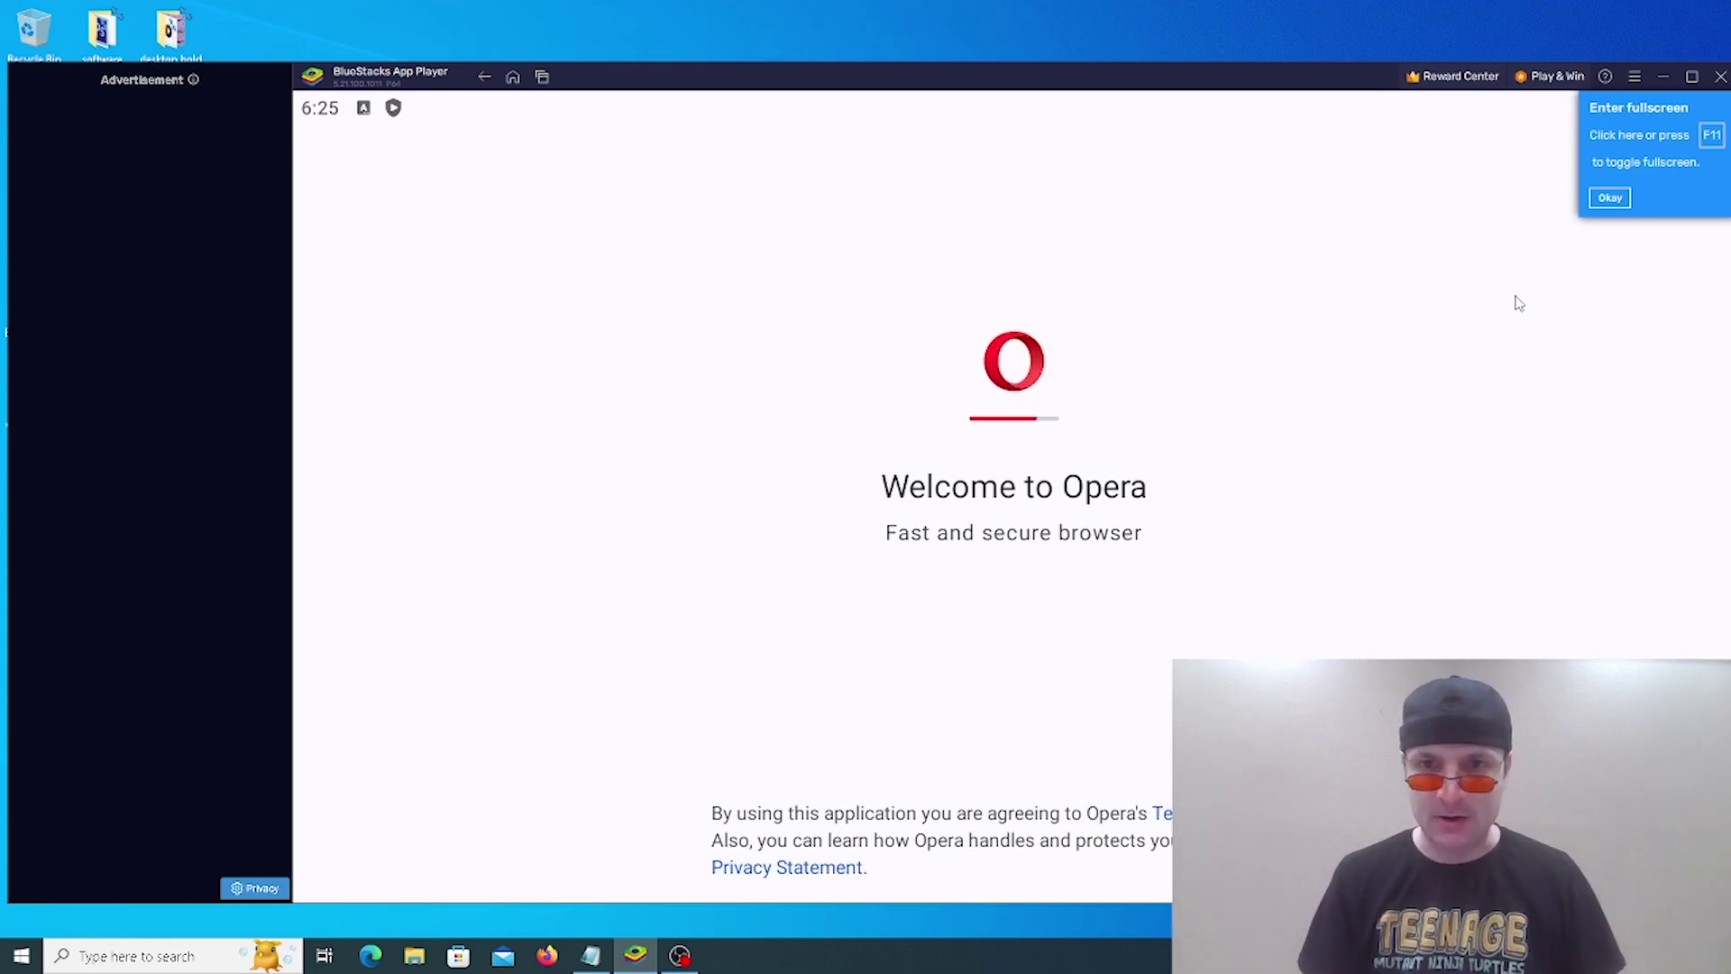
Step: Complete Opera's first-run setup with general interests and news topics data sharing unchecked
click(1611, 198)
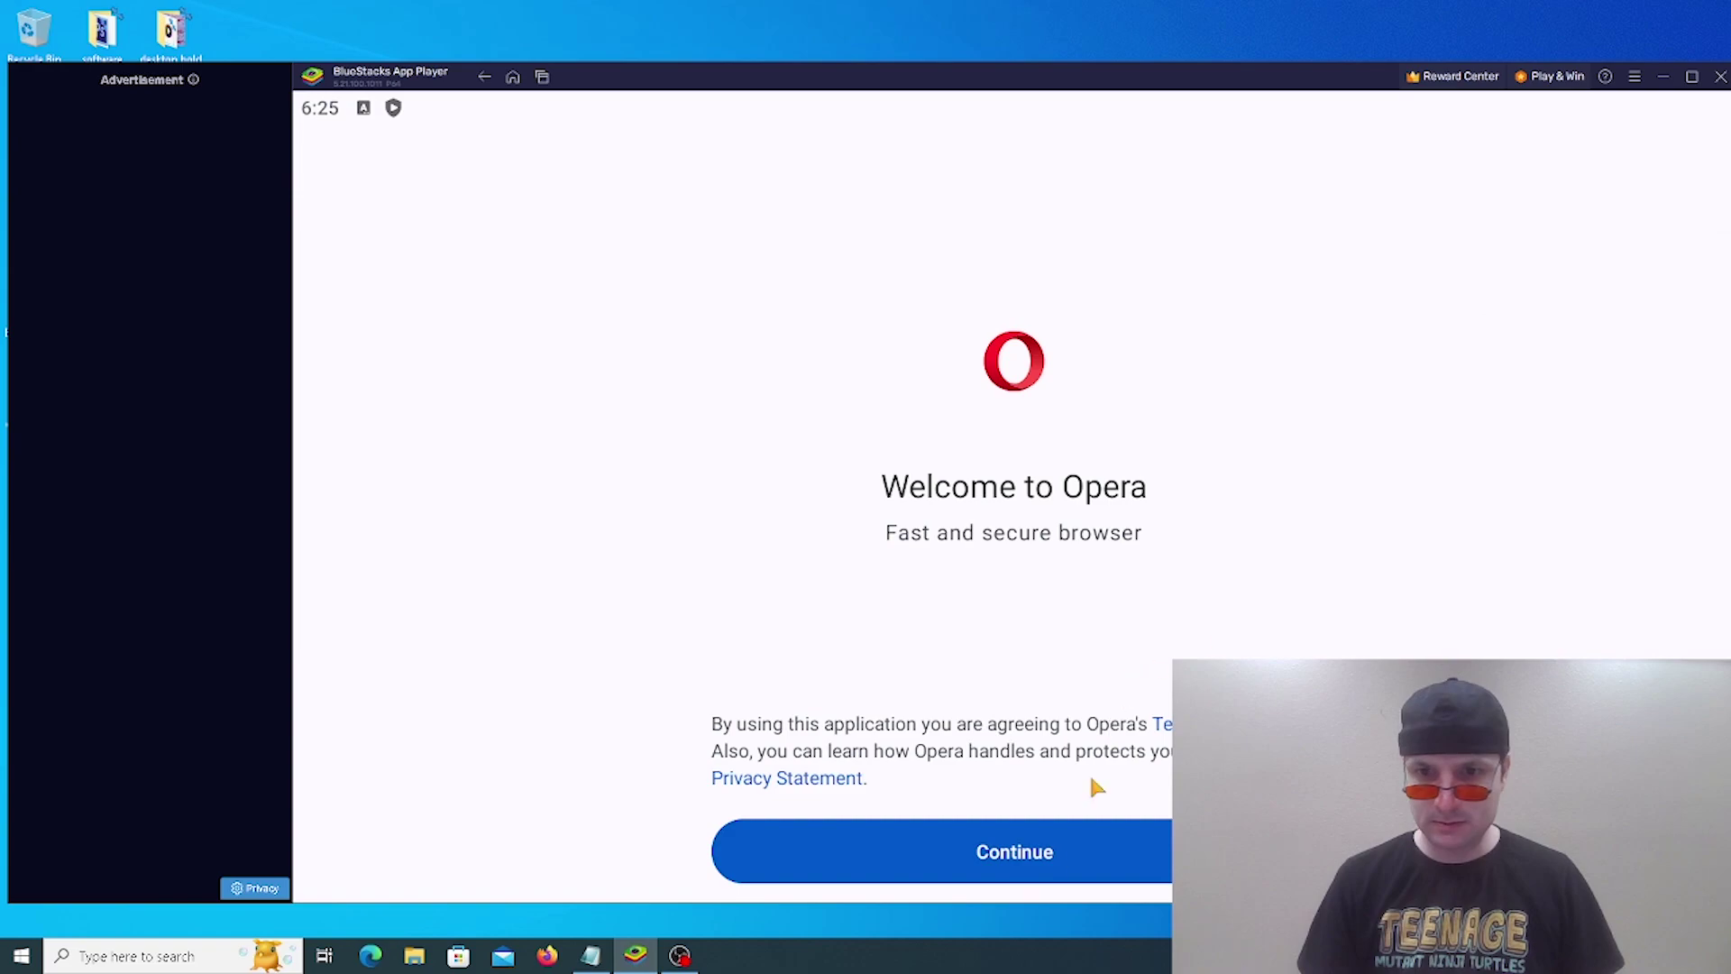
click(1051, 858)
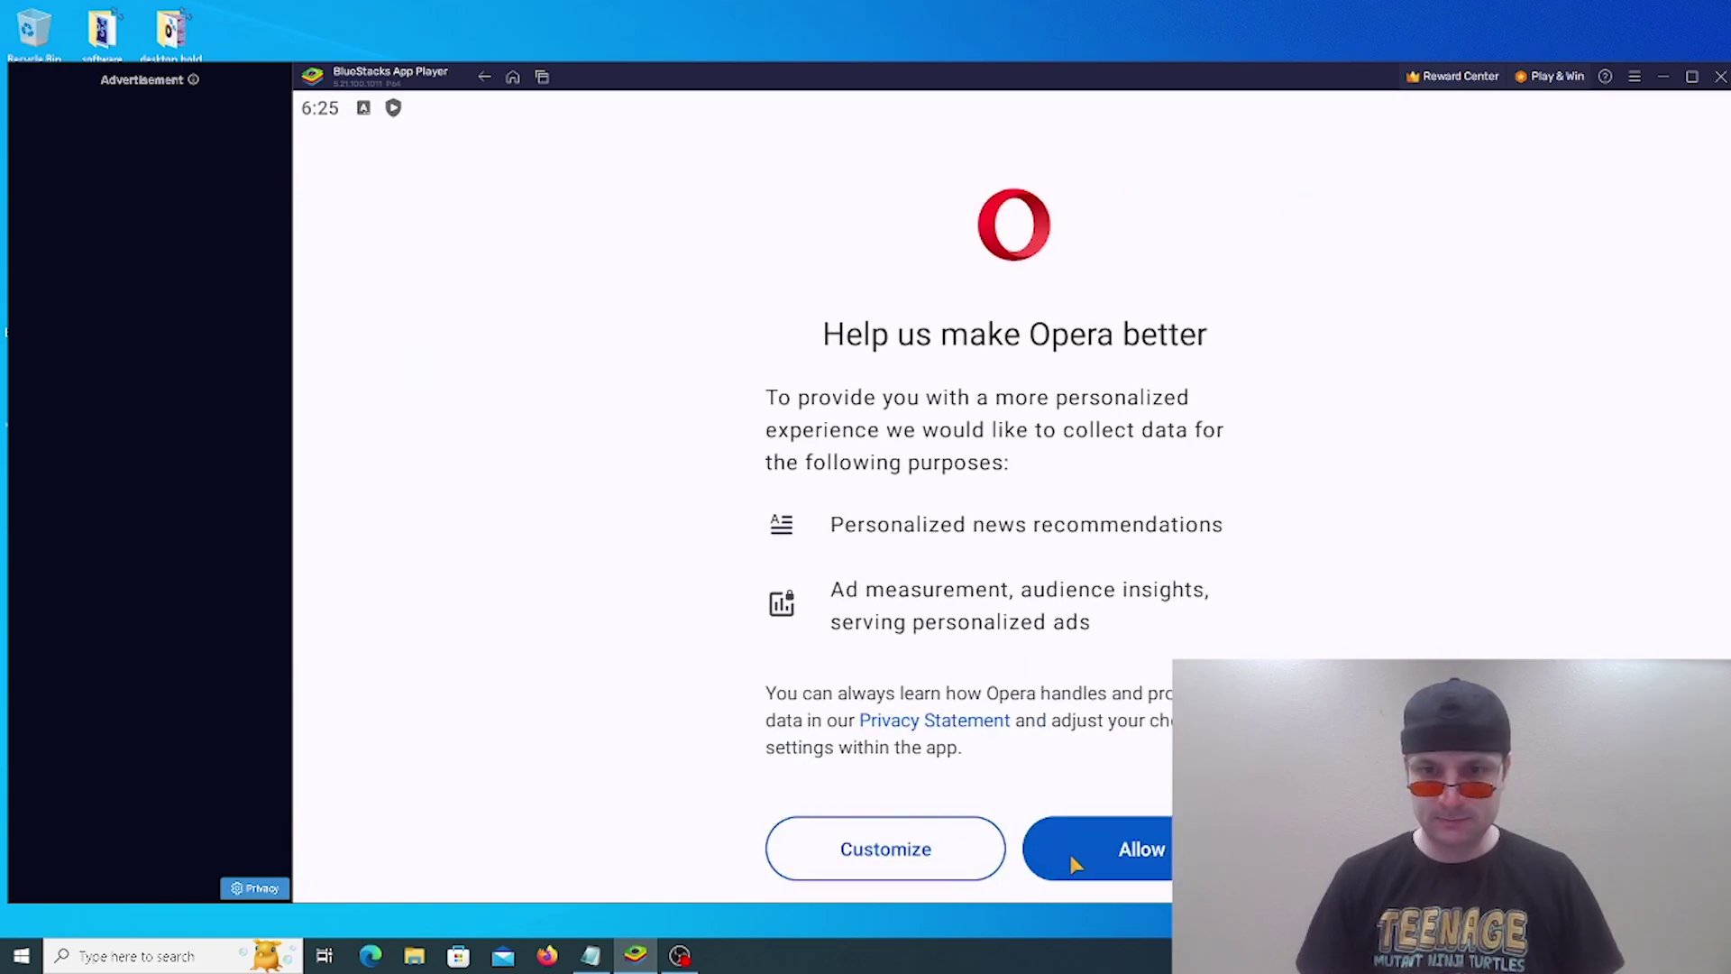
click(963, 864)
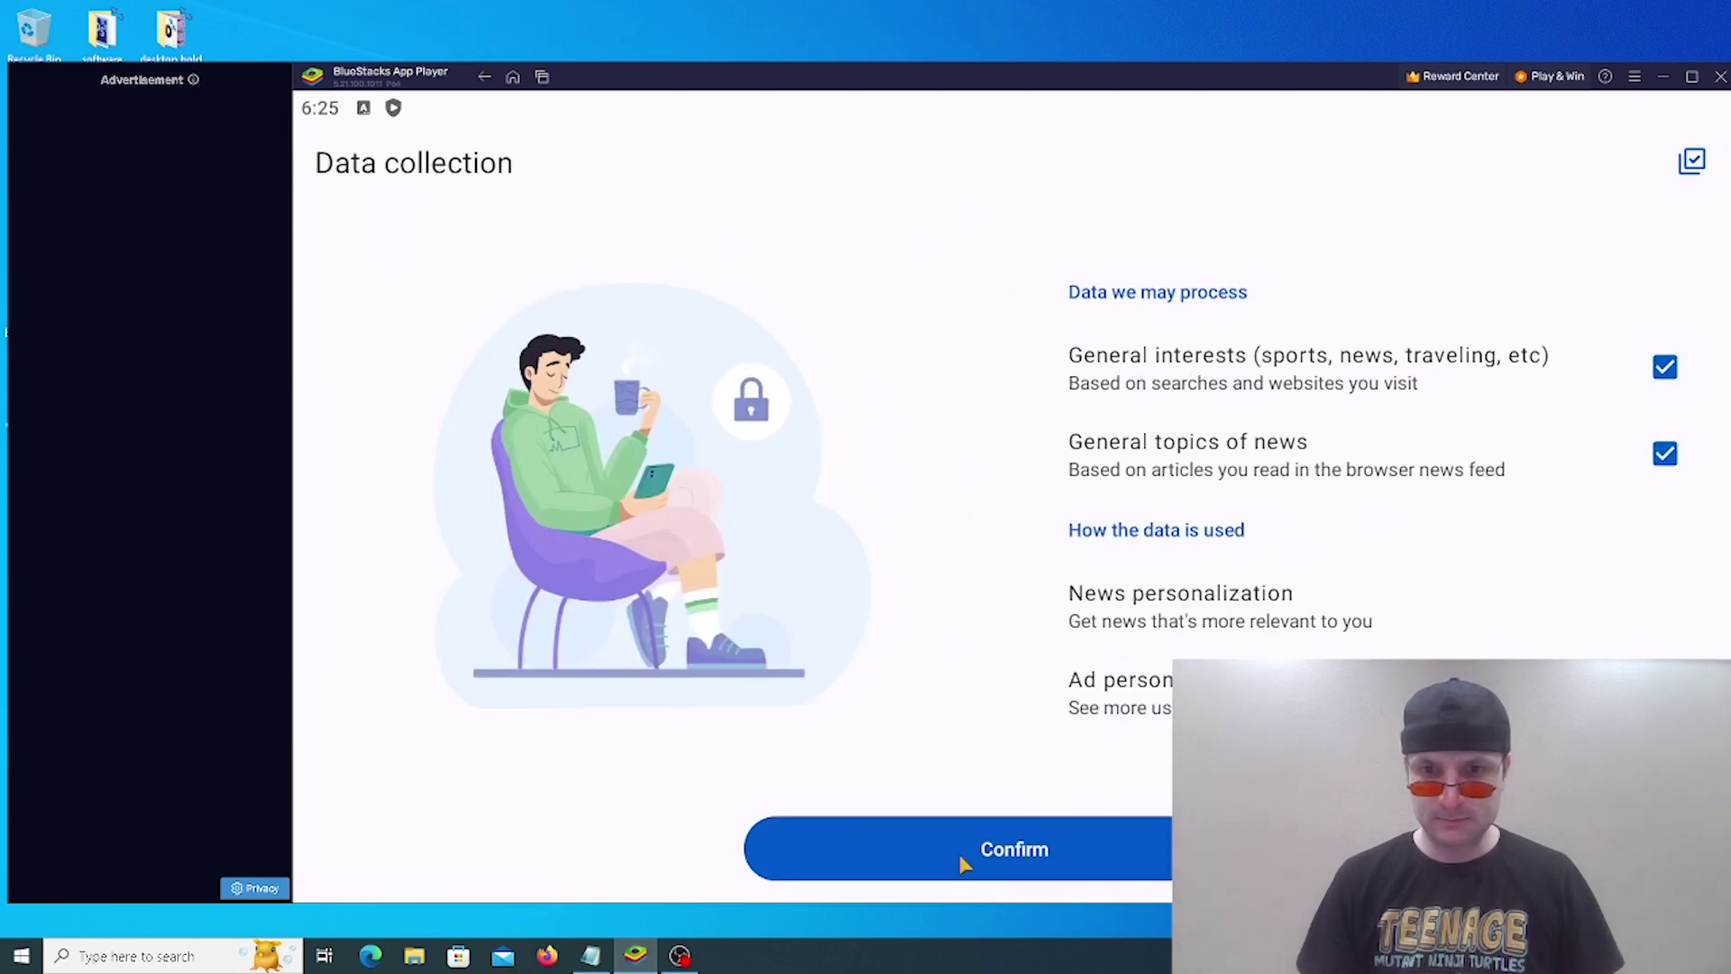
click(1665, 370)
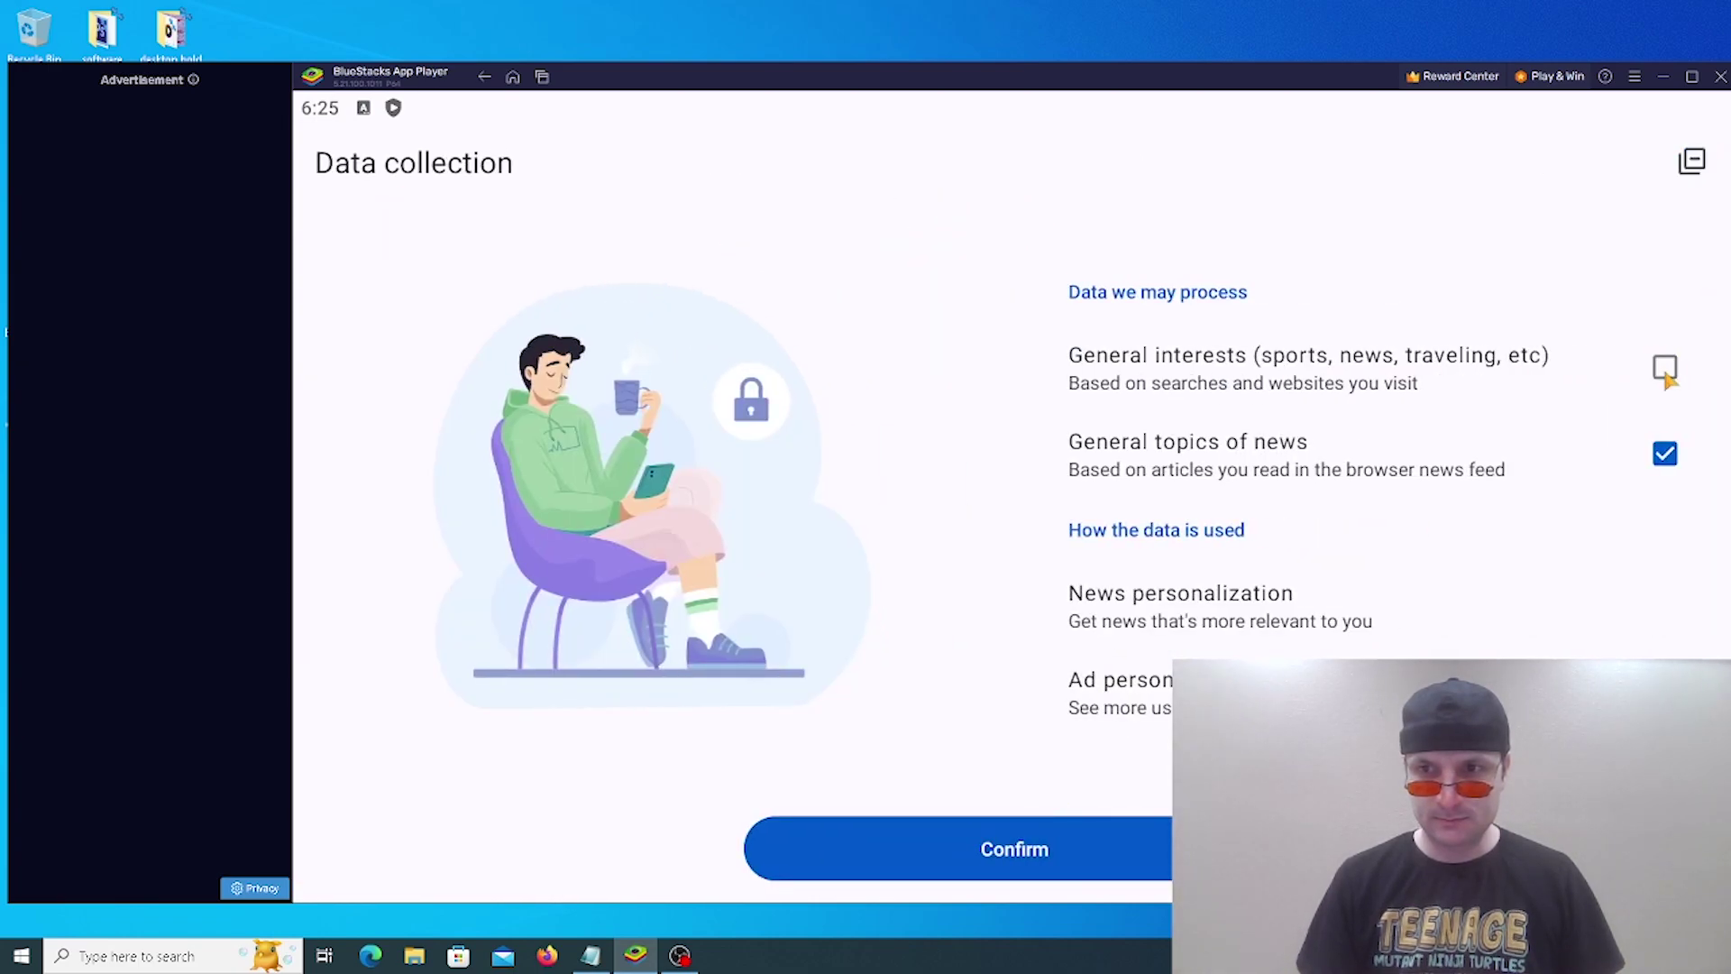
click(1665, 453)
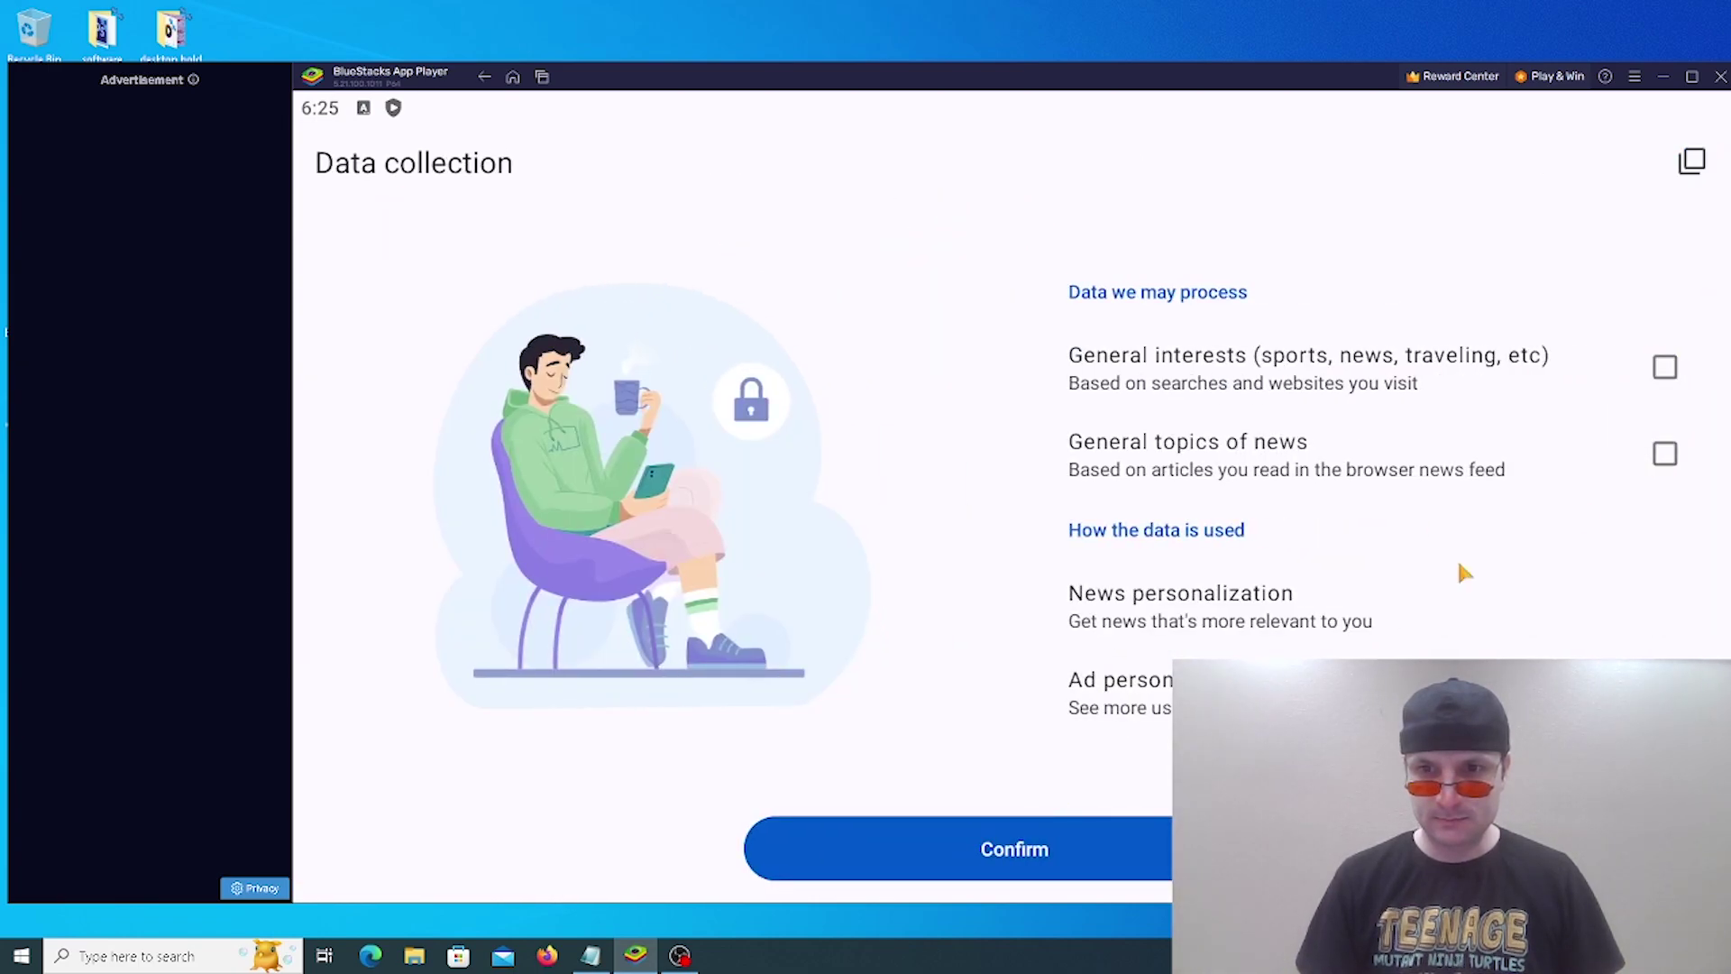
click(1138, 840)
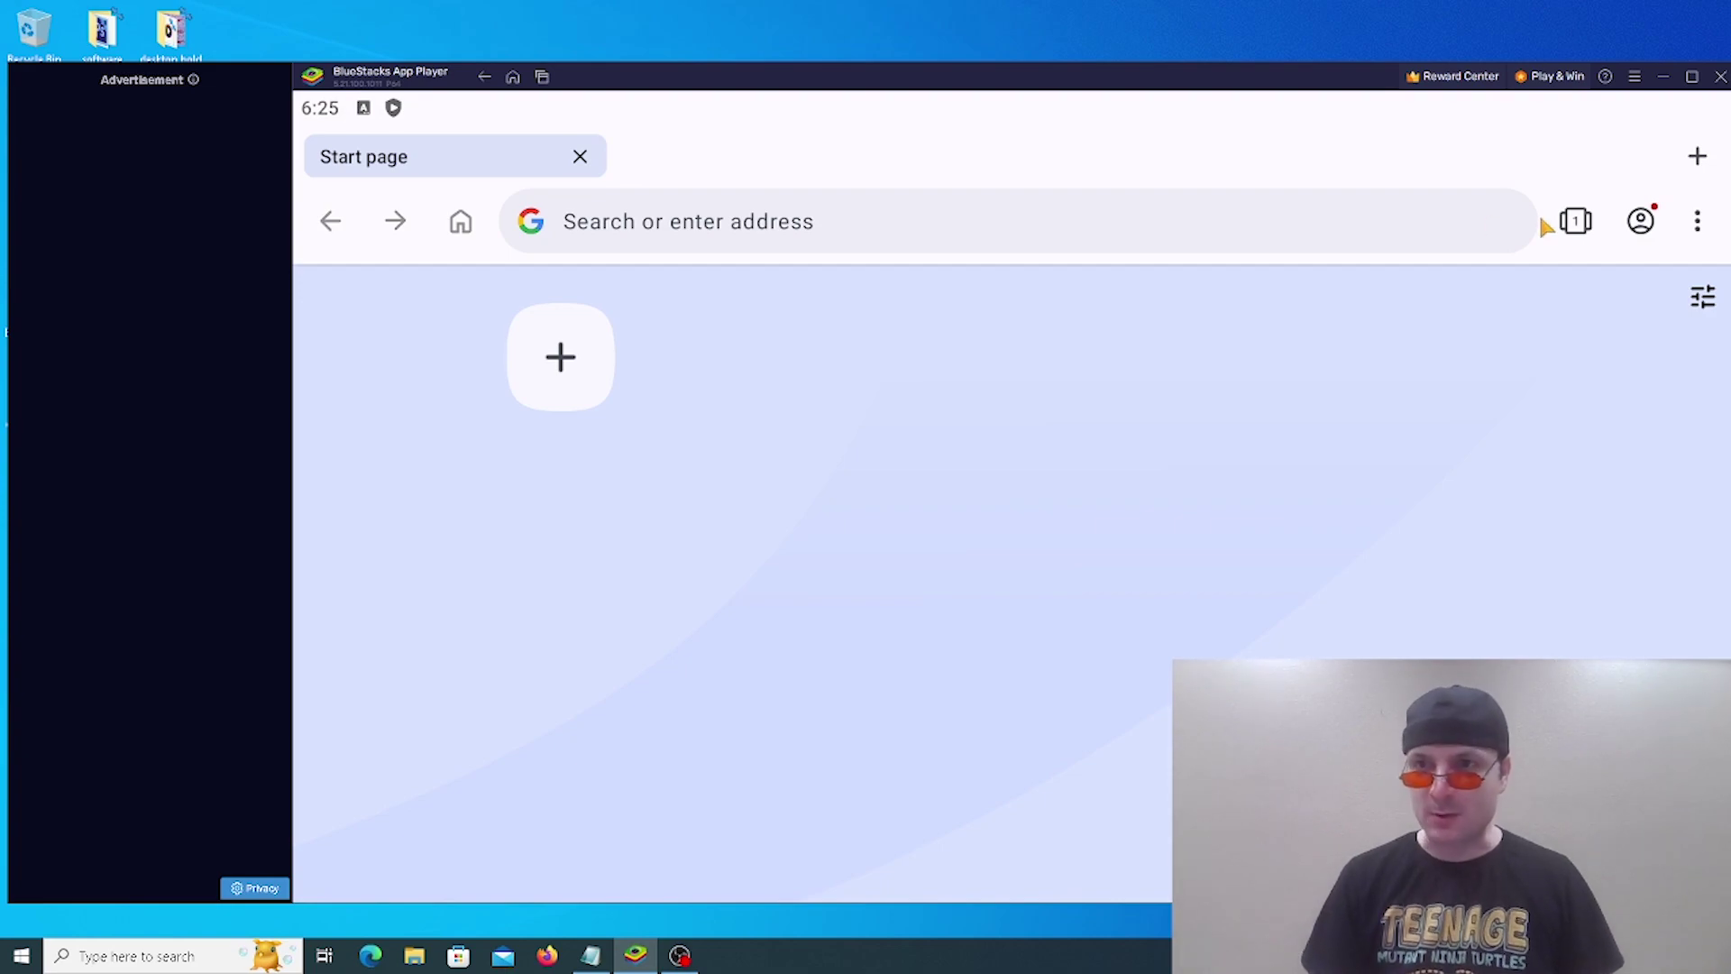
Step: Switch Opera's Data savings toggle to On in the profile panel and verify it
click(1614, 224)
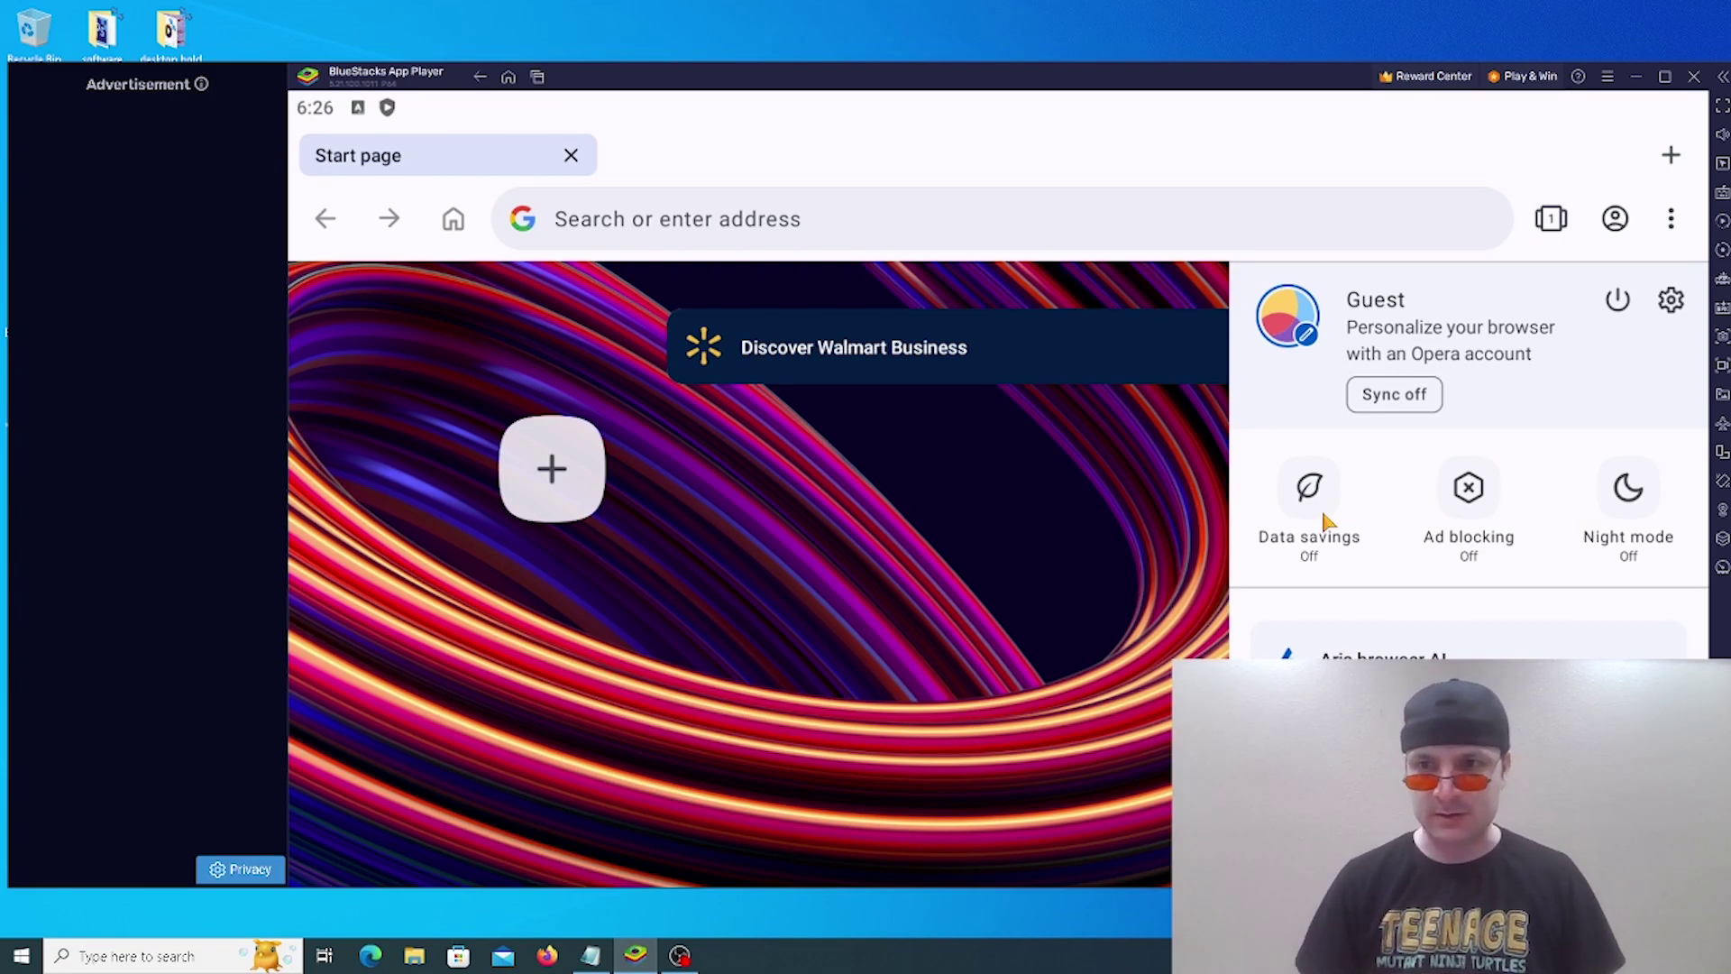
click(1325, 519)
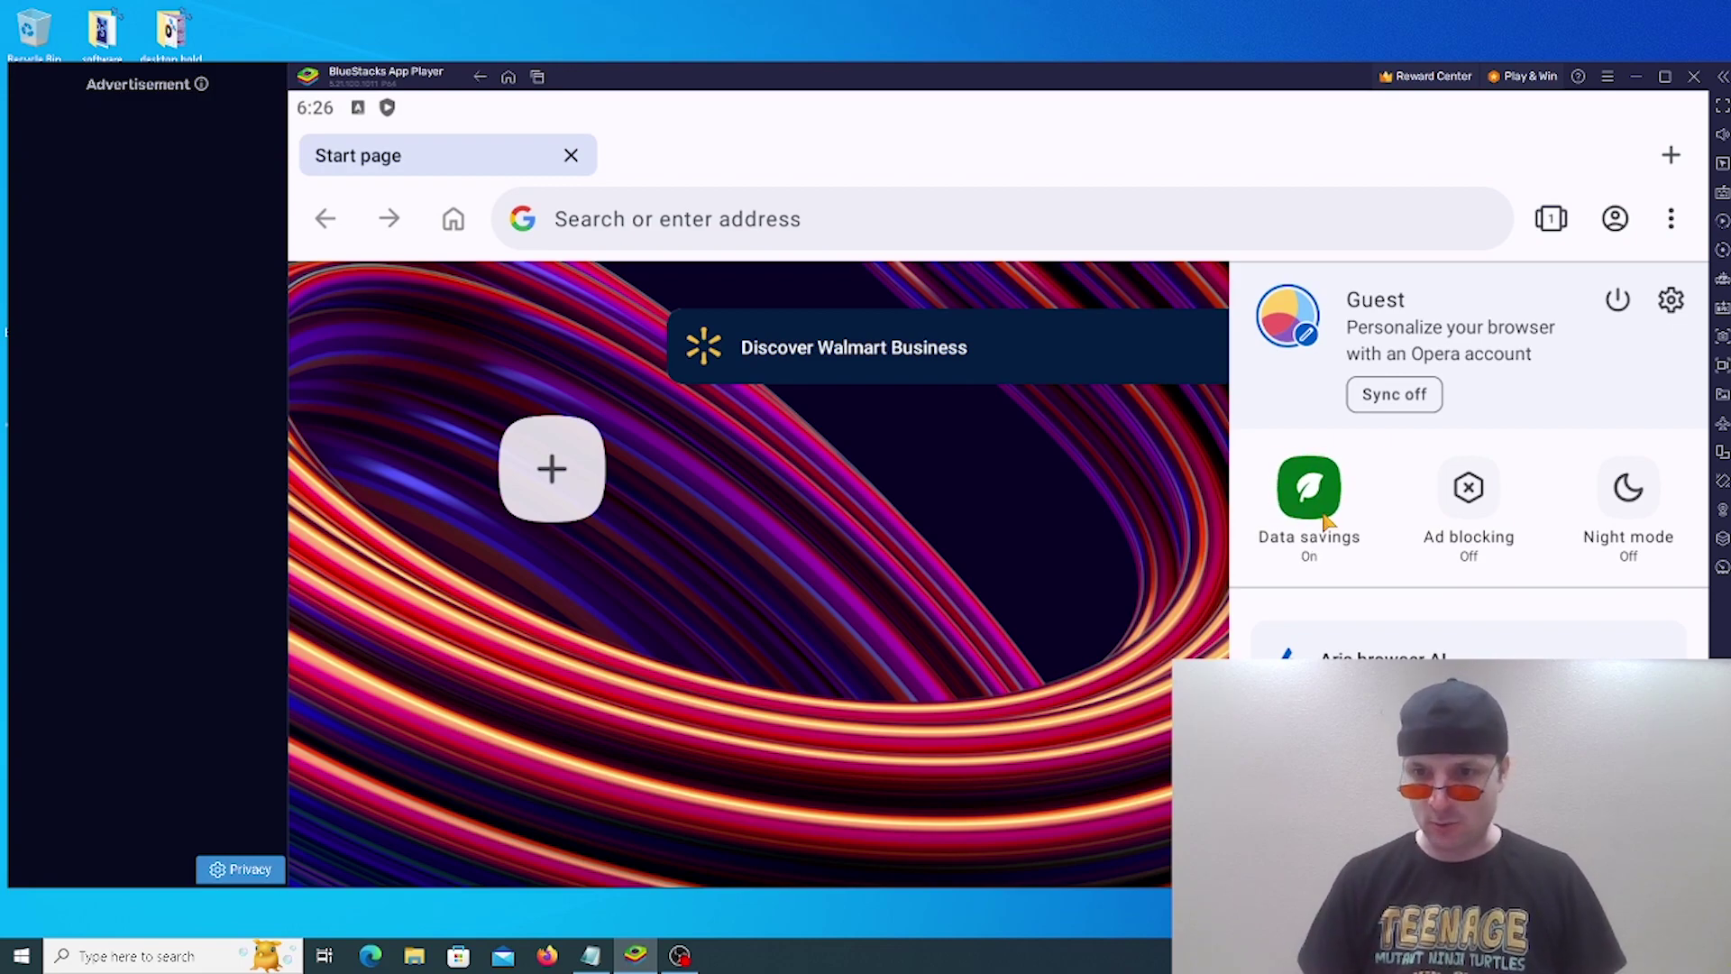
click(1063, 501)
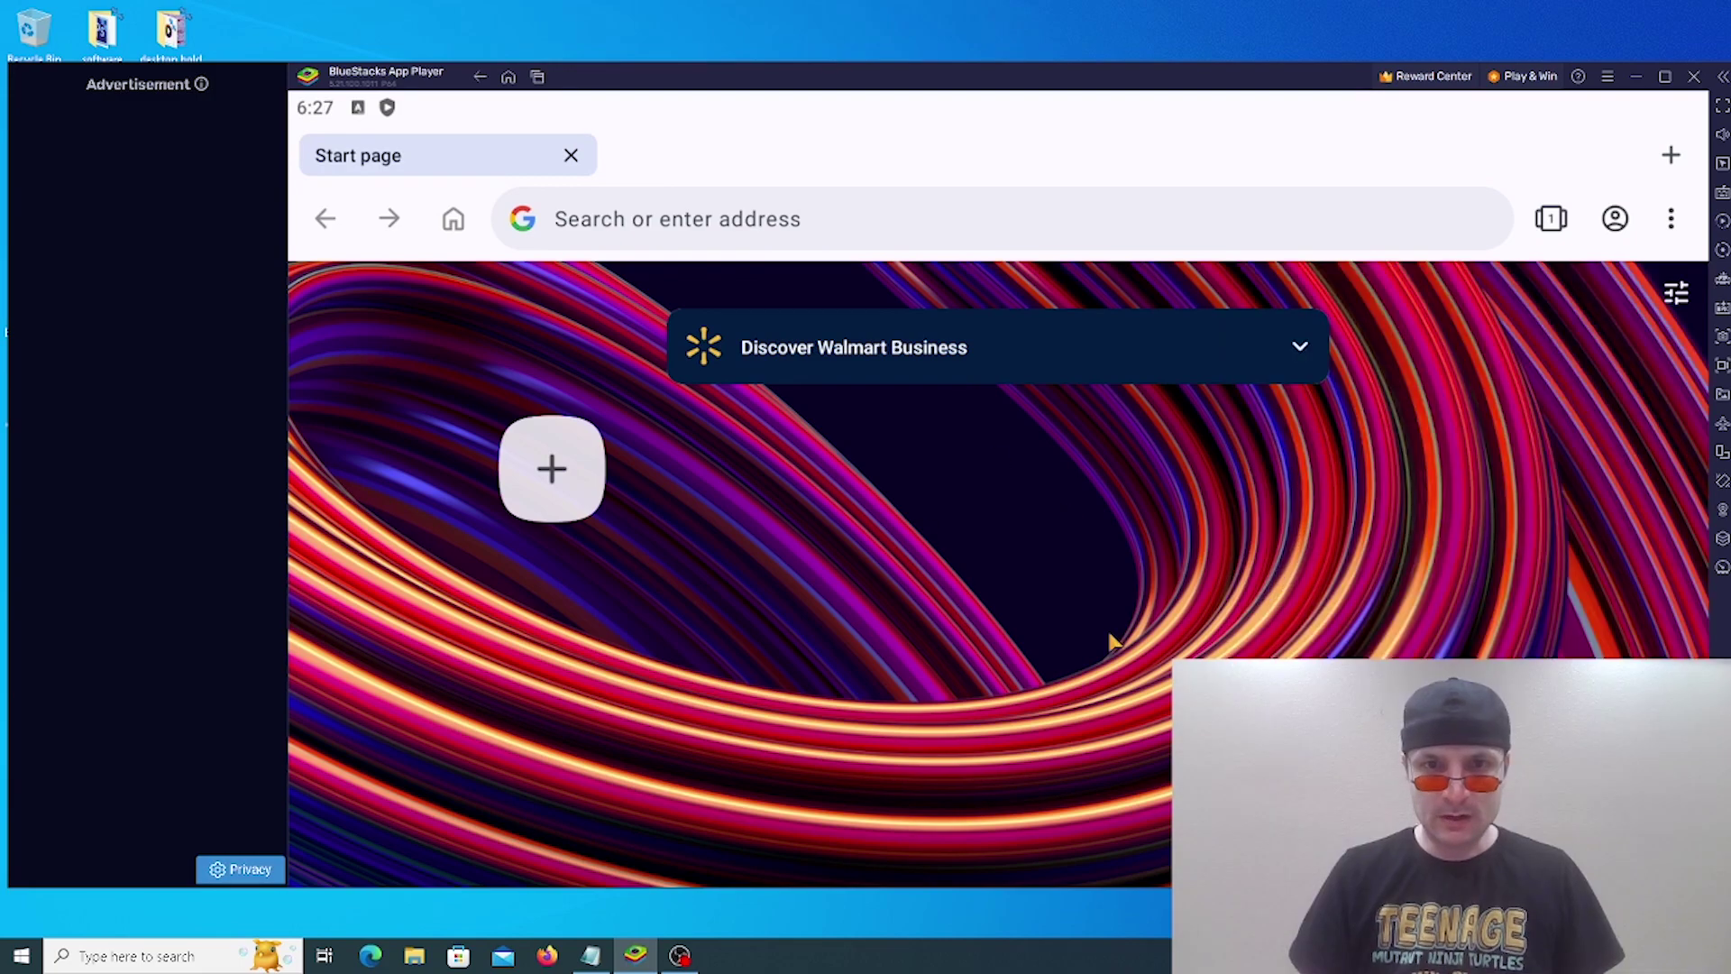
click(1614, 220)
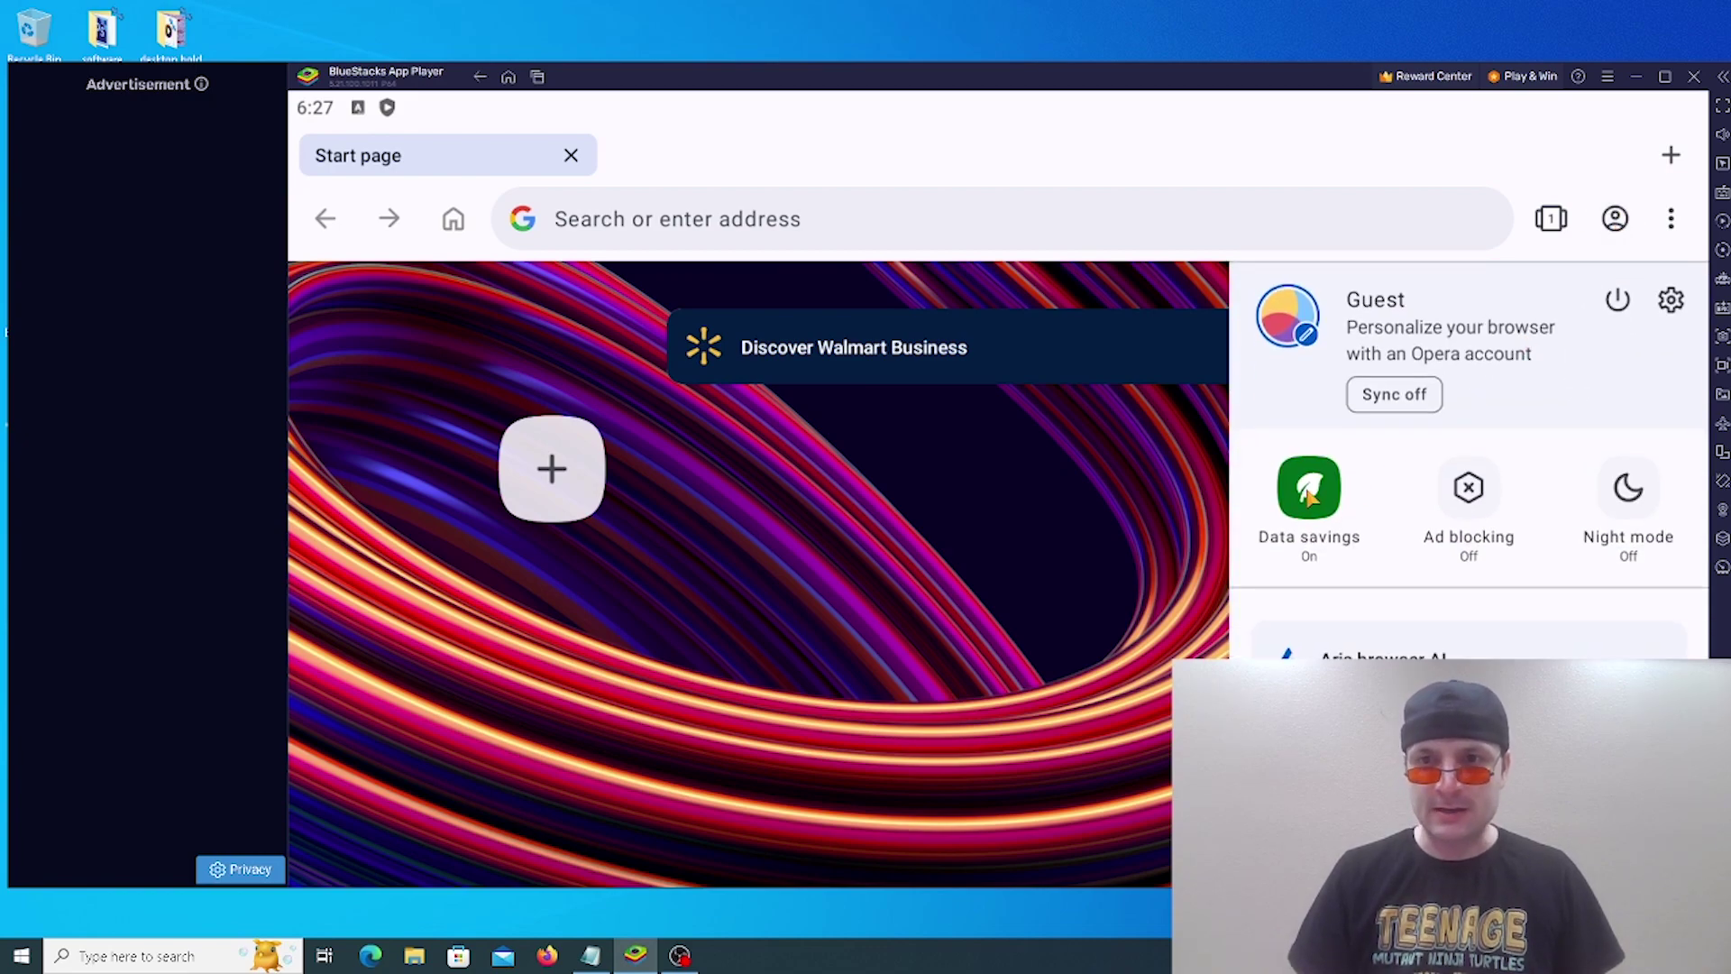
click(1172, 282)
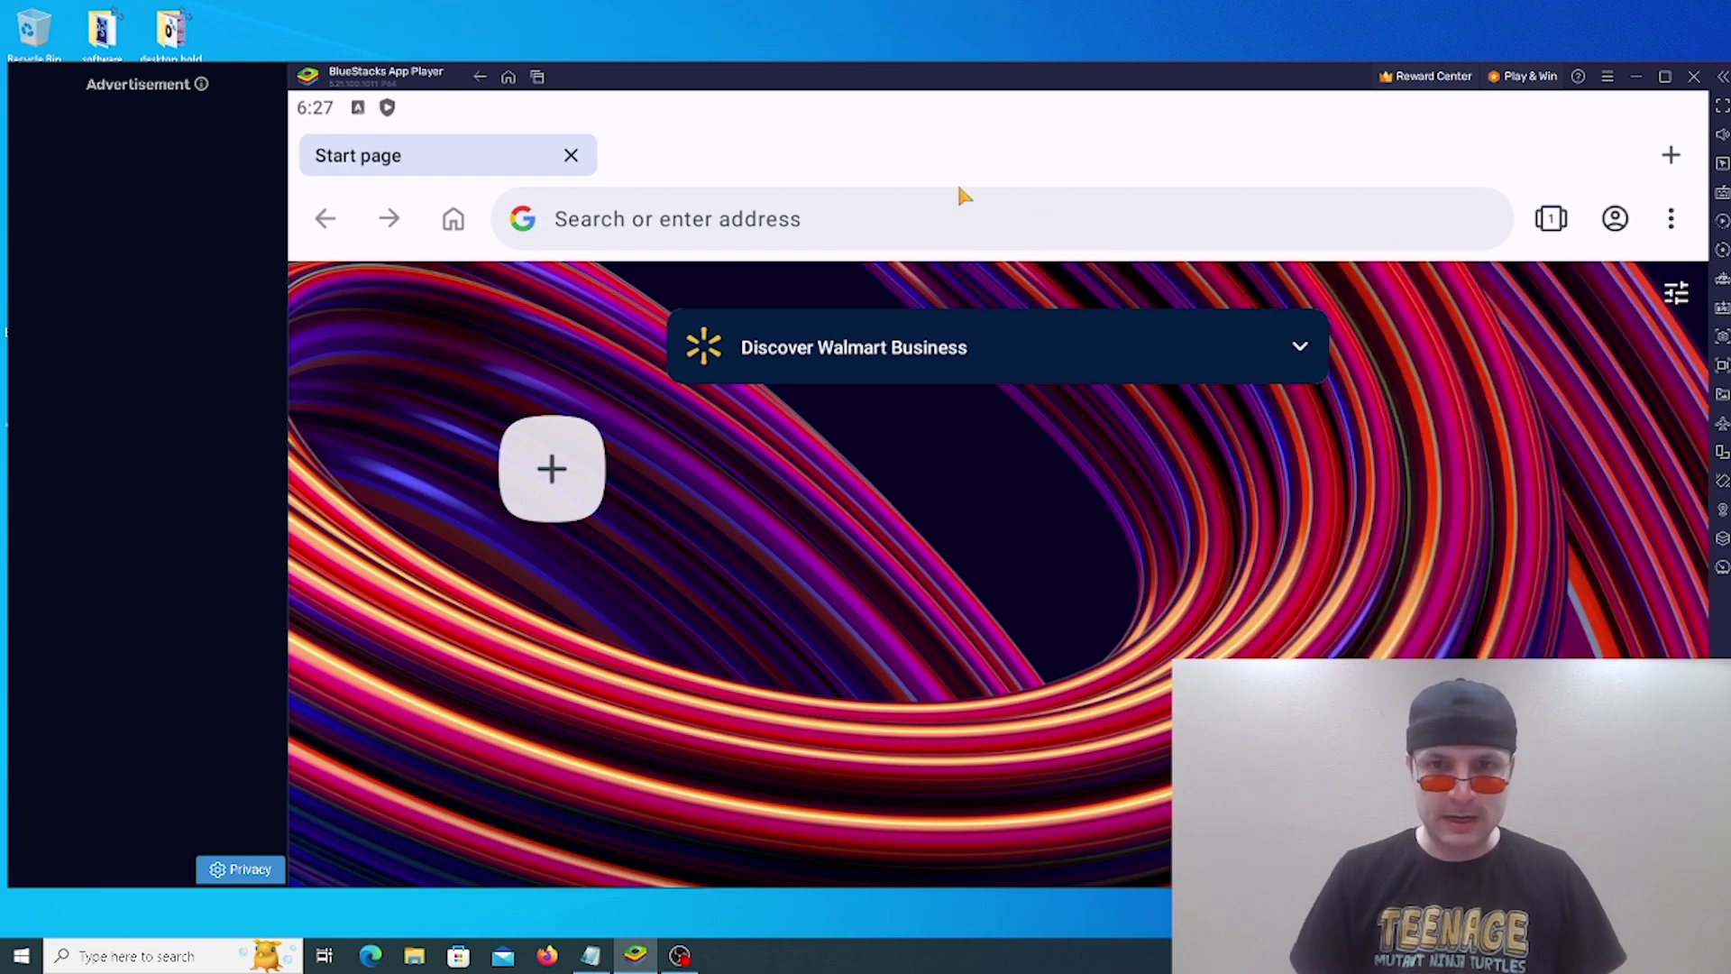
Step: Load youtube.com and search it for 'cat video'
click(934, 212)
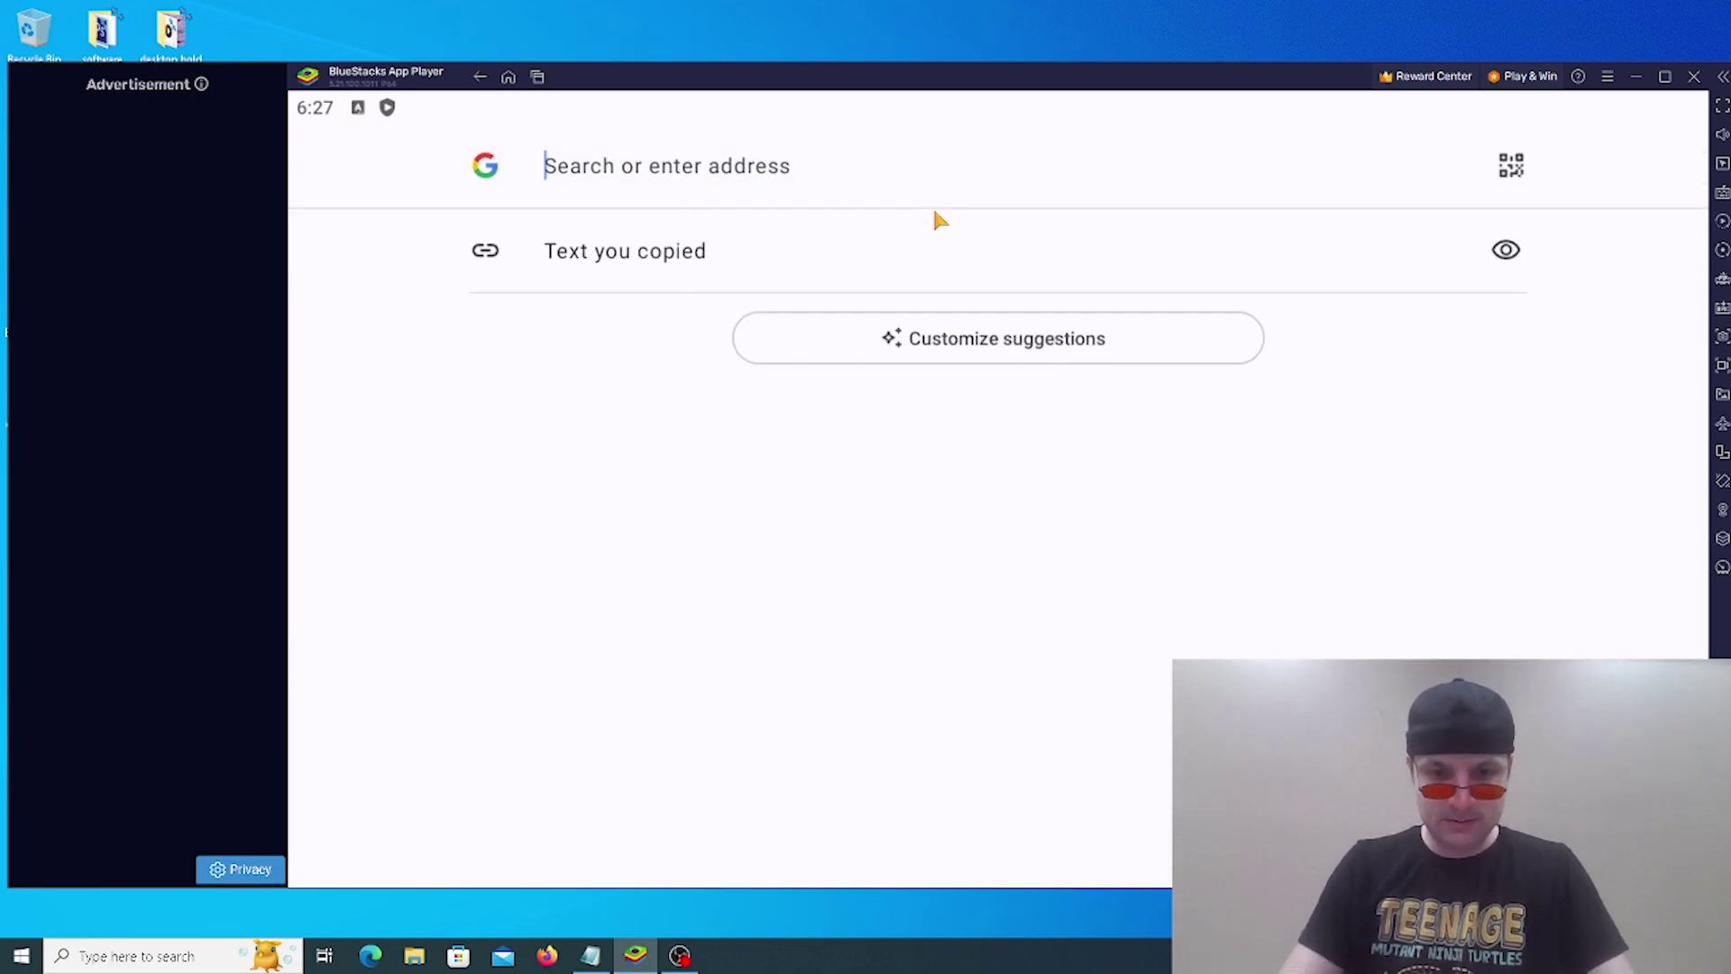
text(youtube)
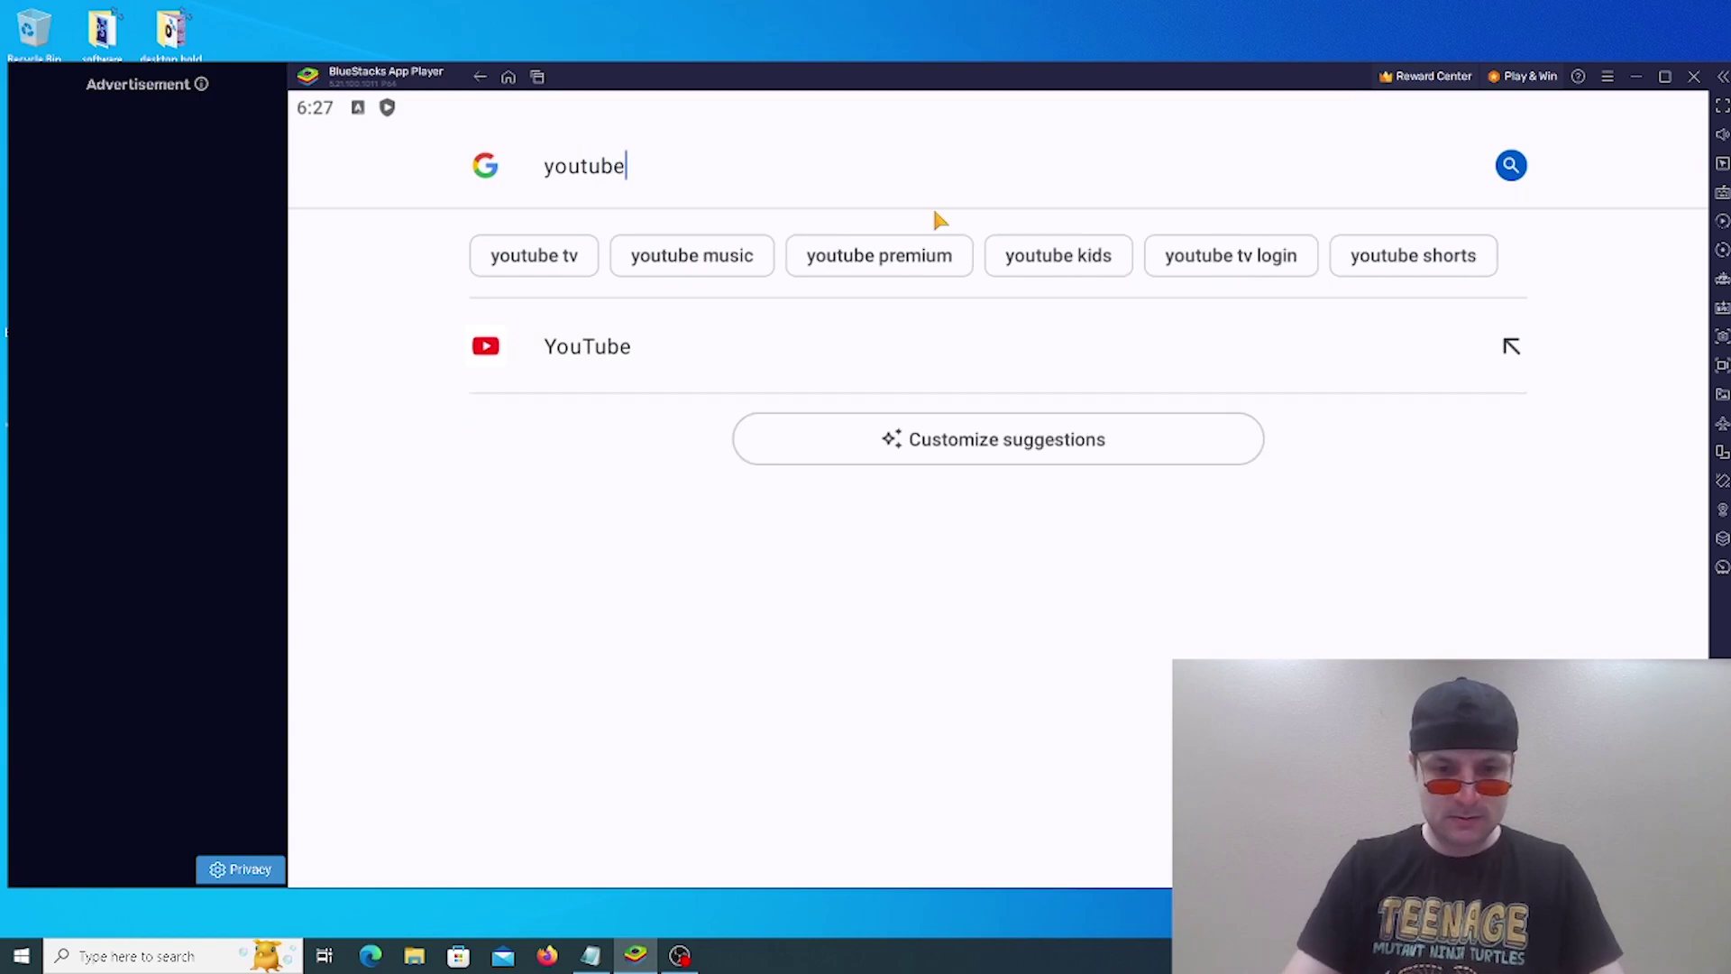
text(.com)
key(Return)
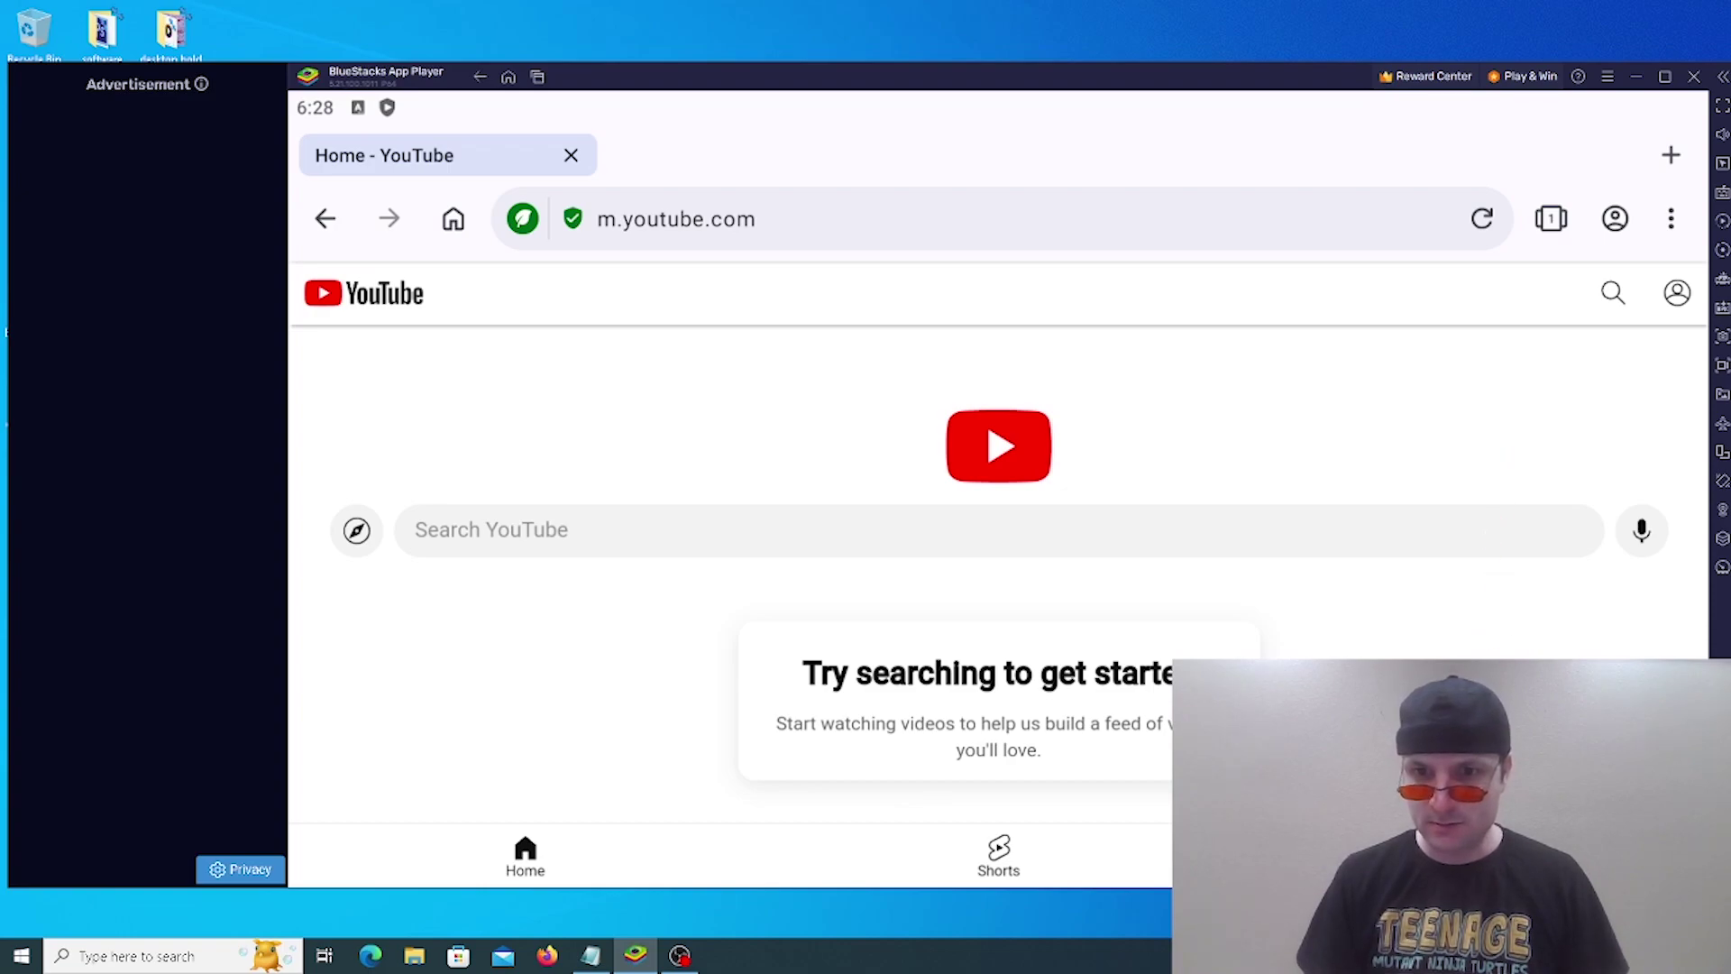
click(1106, 534)
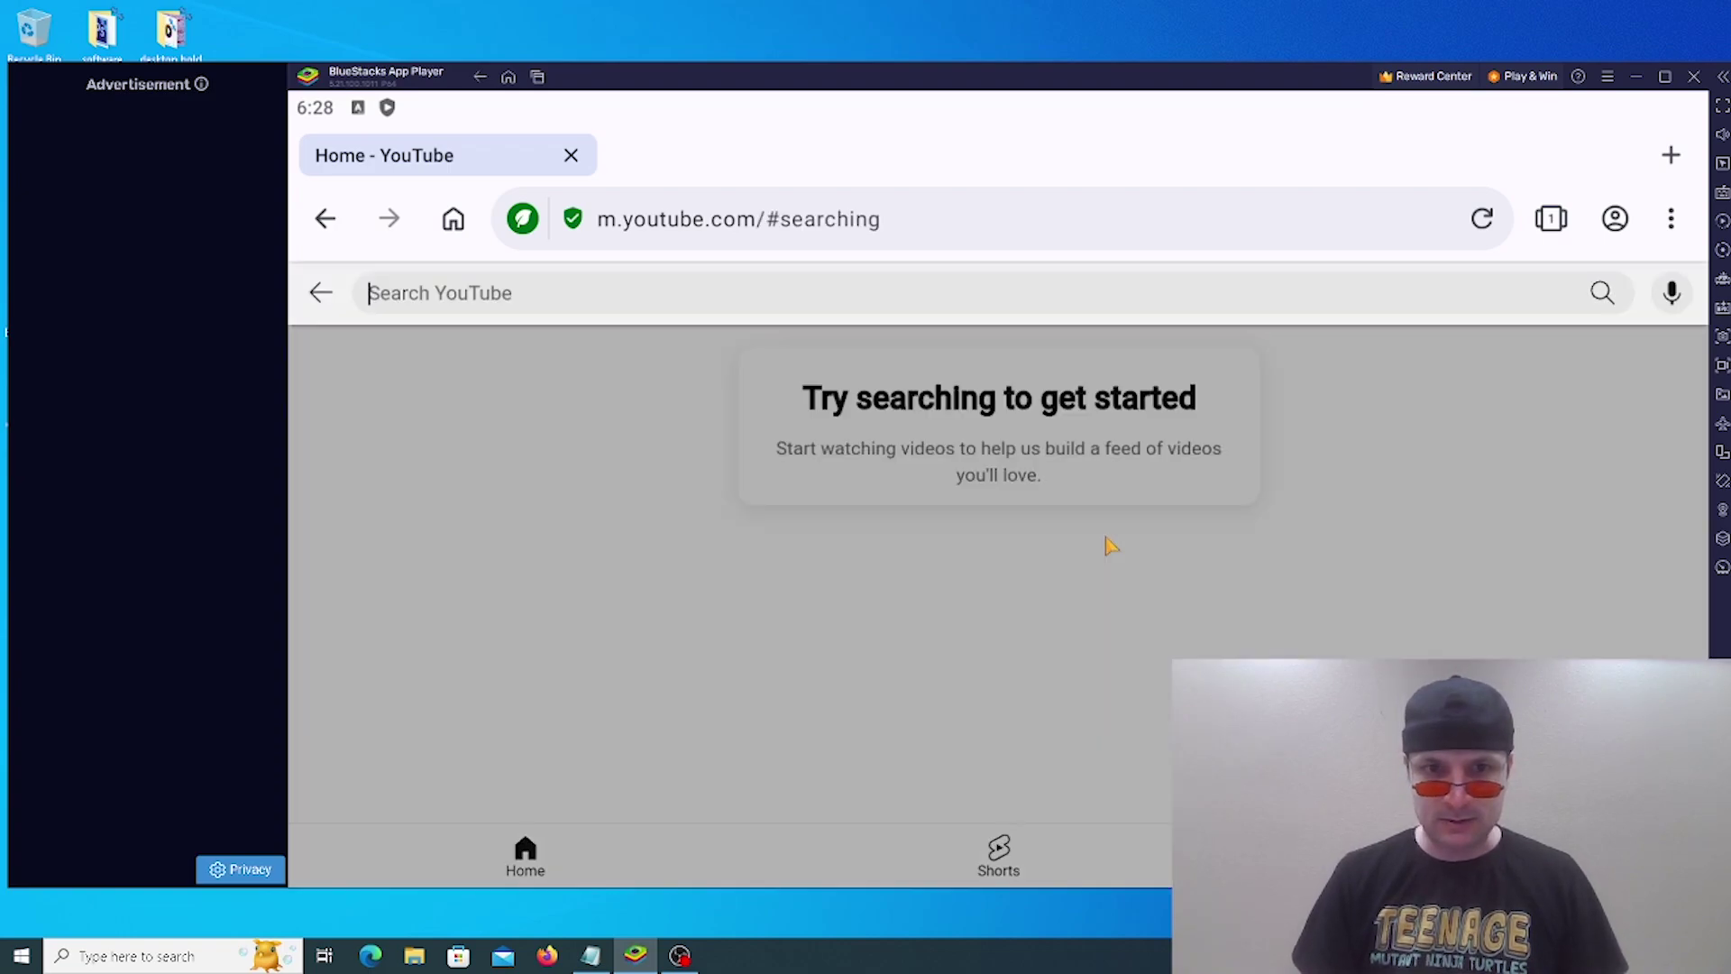
text(qat video)
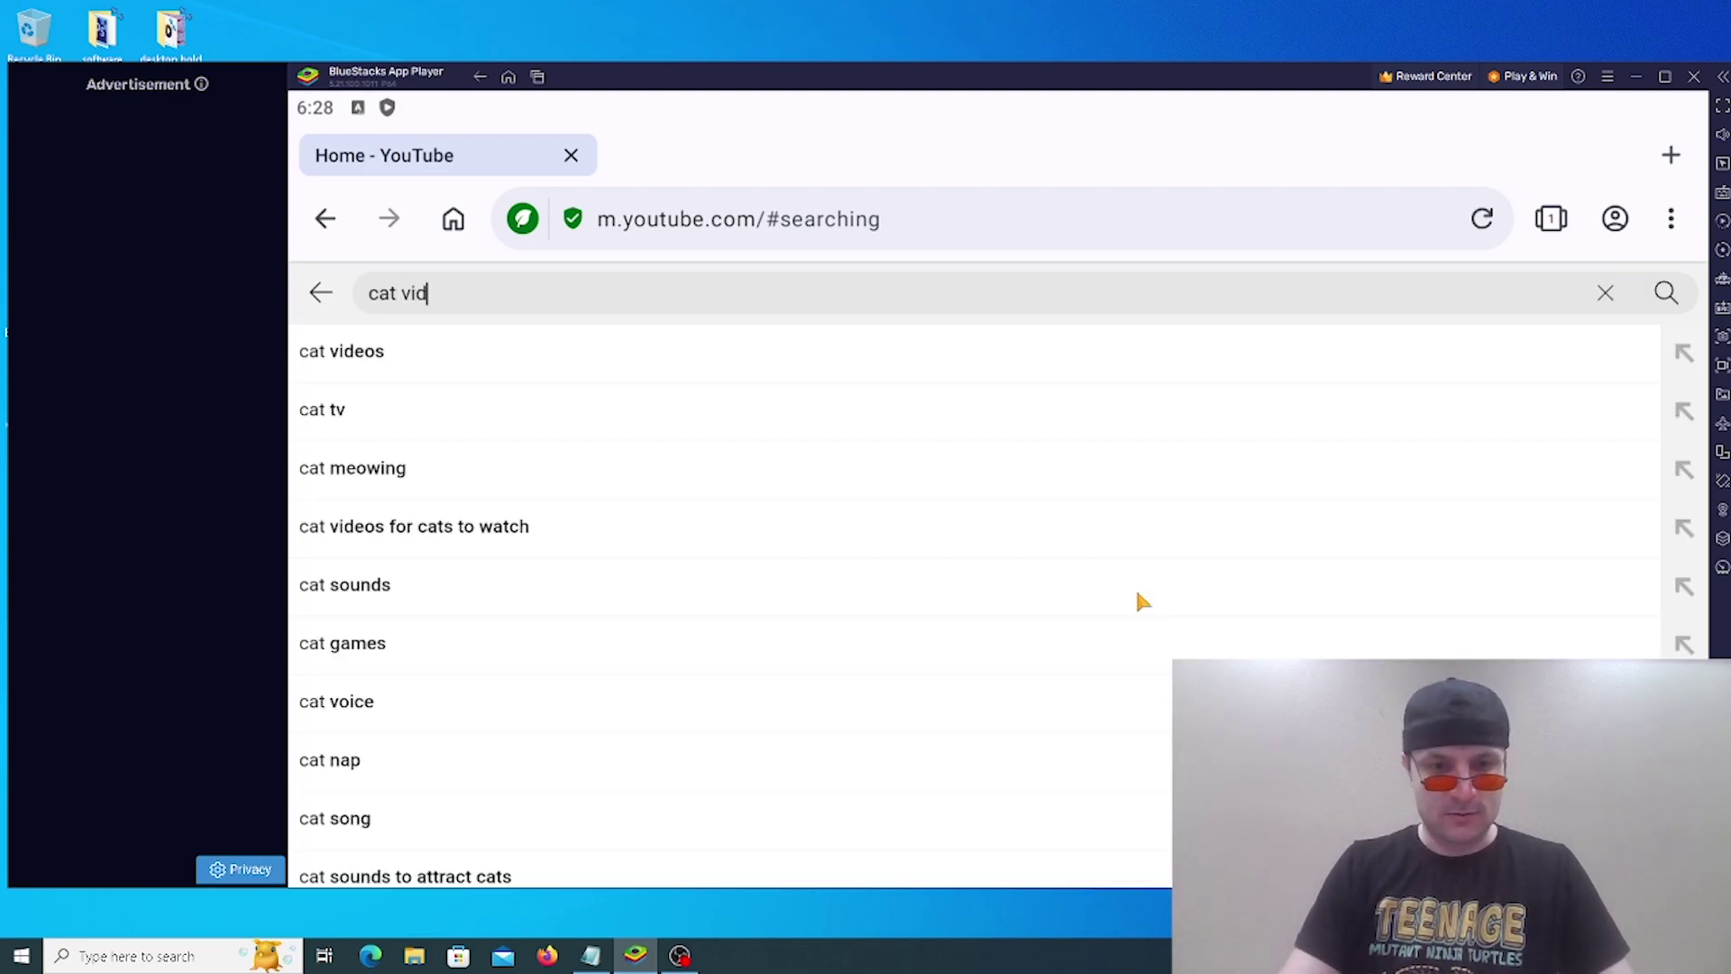
key(Return)
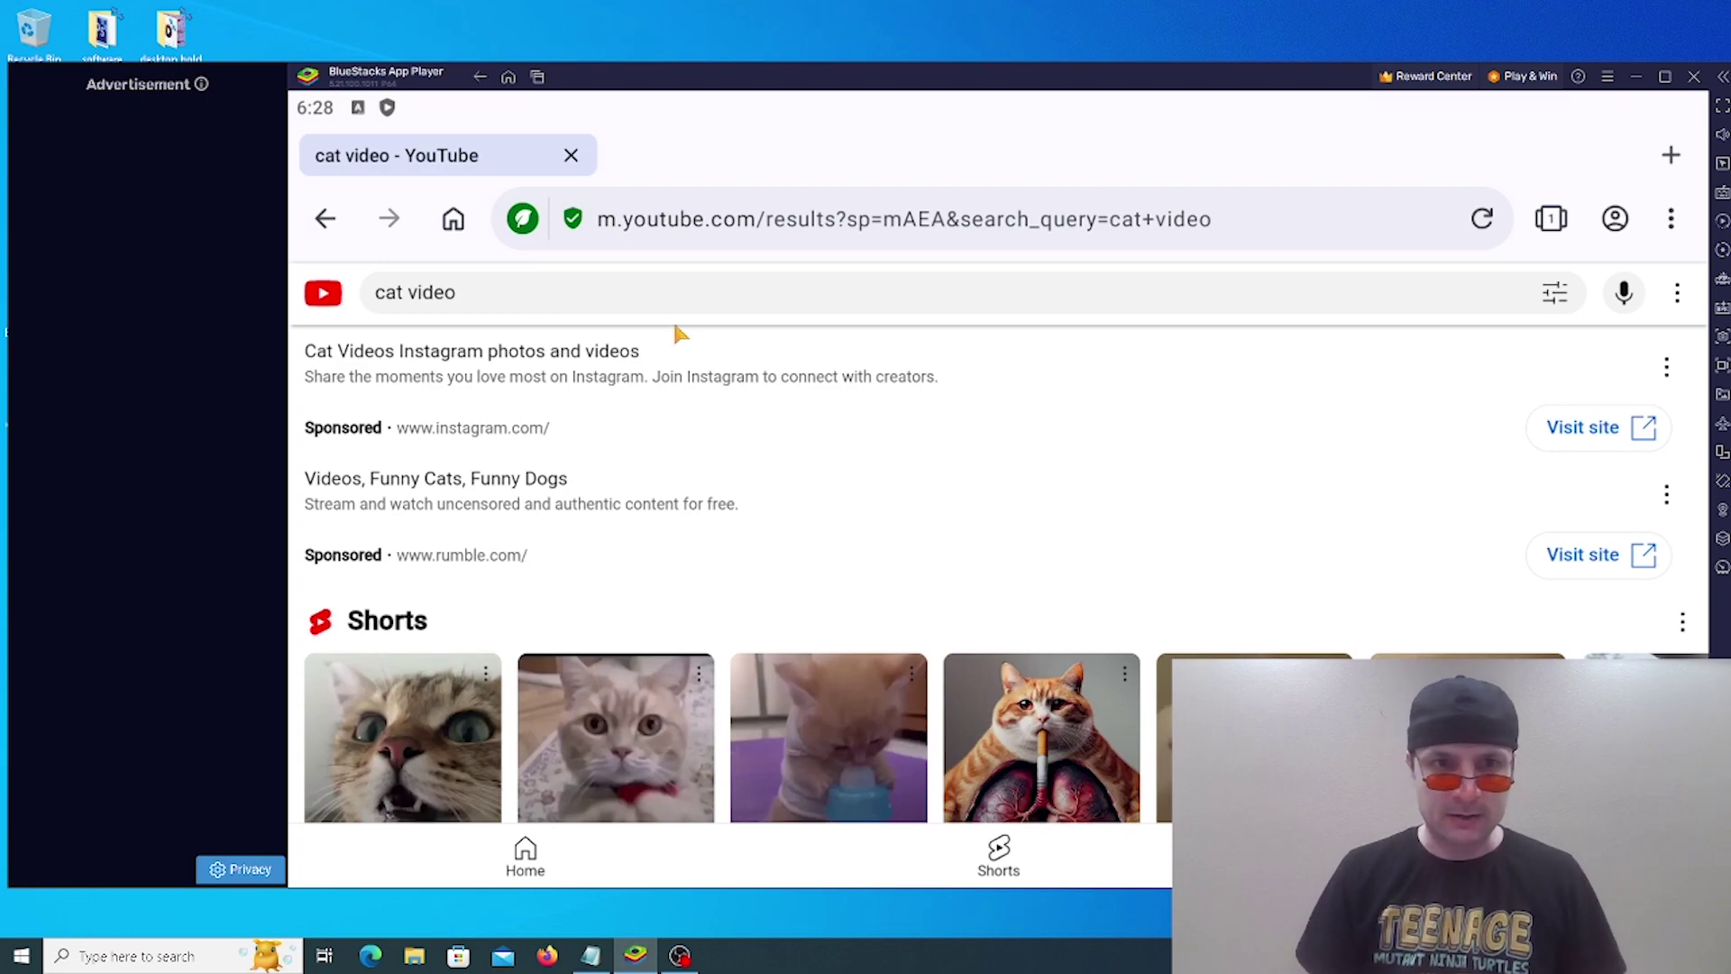
Step: Replace the YouTube search query with 'imgur' and run the search
click(646, 290)
key(BackSpace)
key(BackSpace)
key(BackSpace)
key(BackSpace)
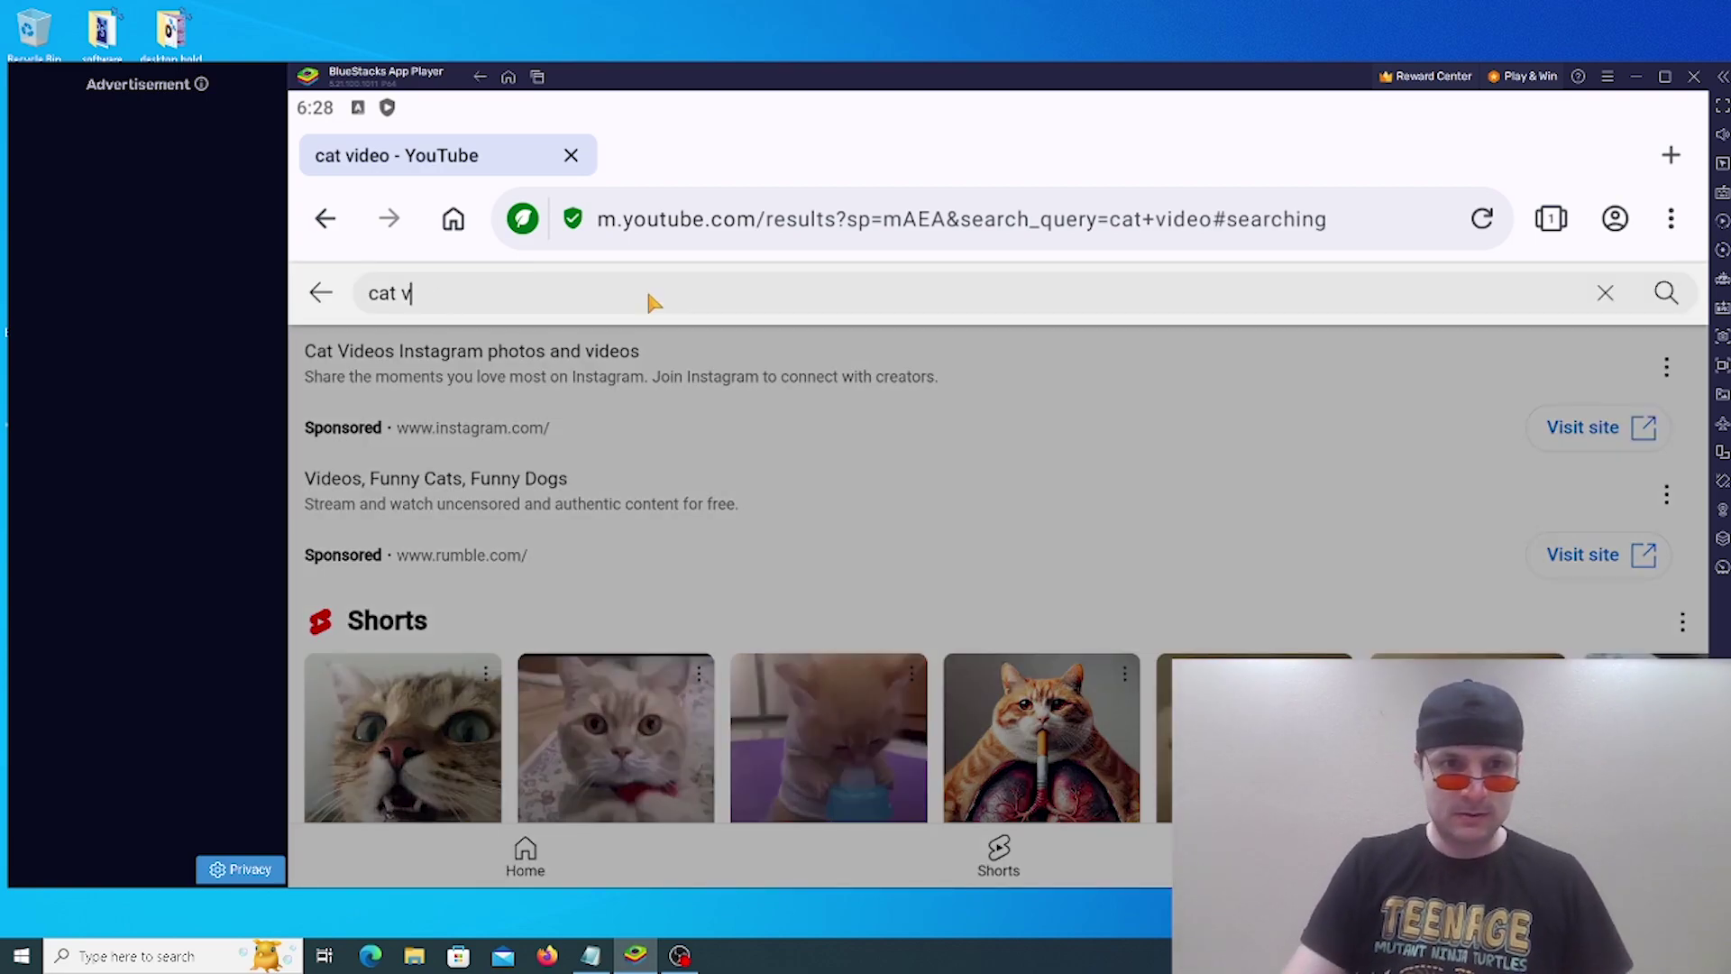
key(BackSpace)
text(imgur)
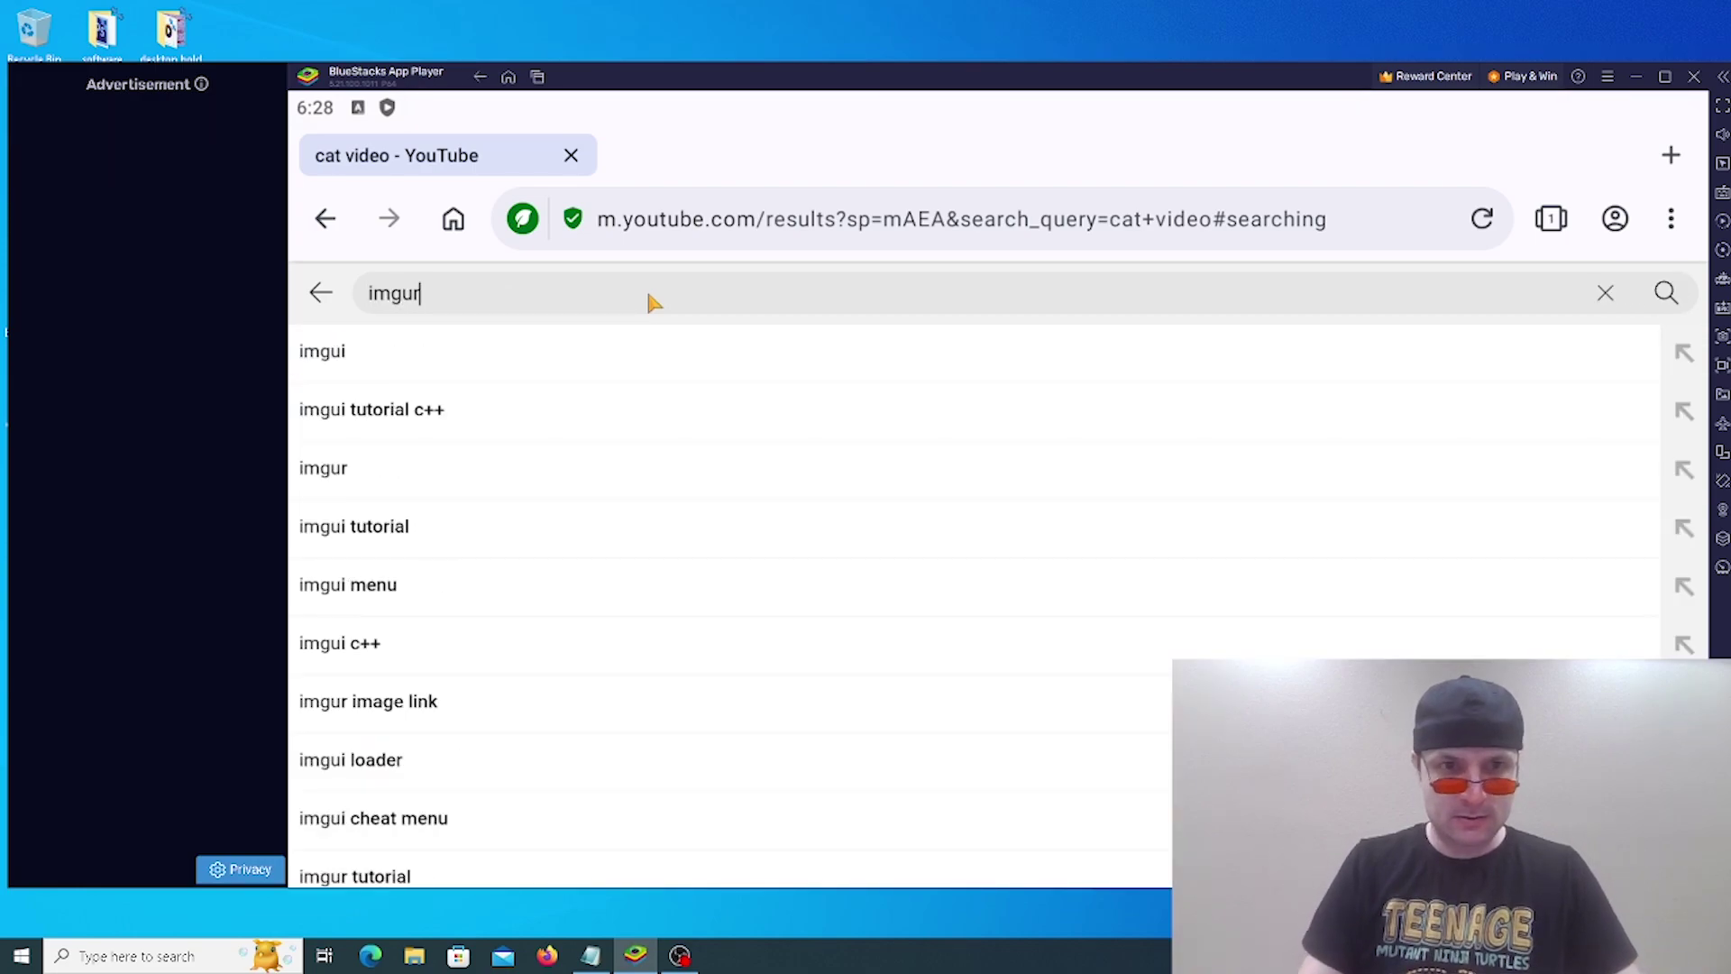
key(Return)
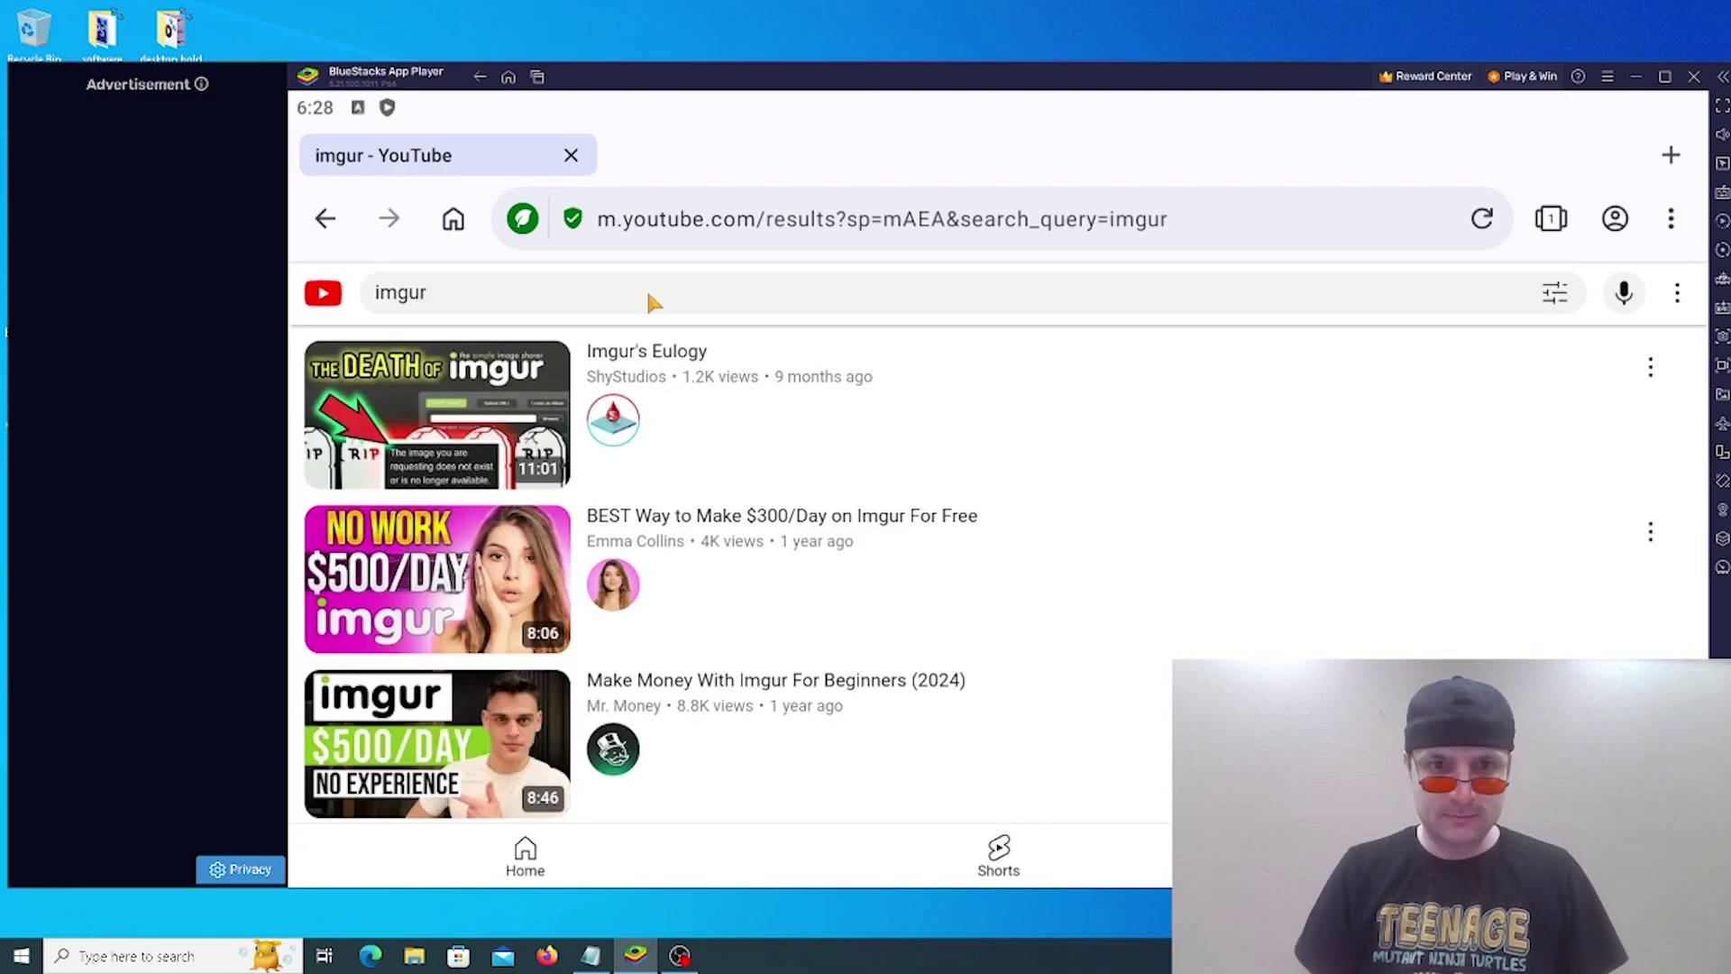
click(713, 227)
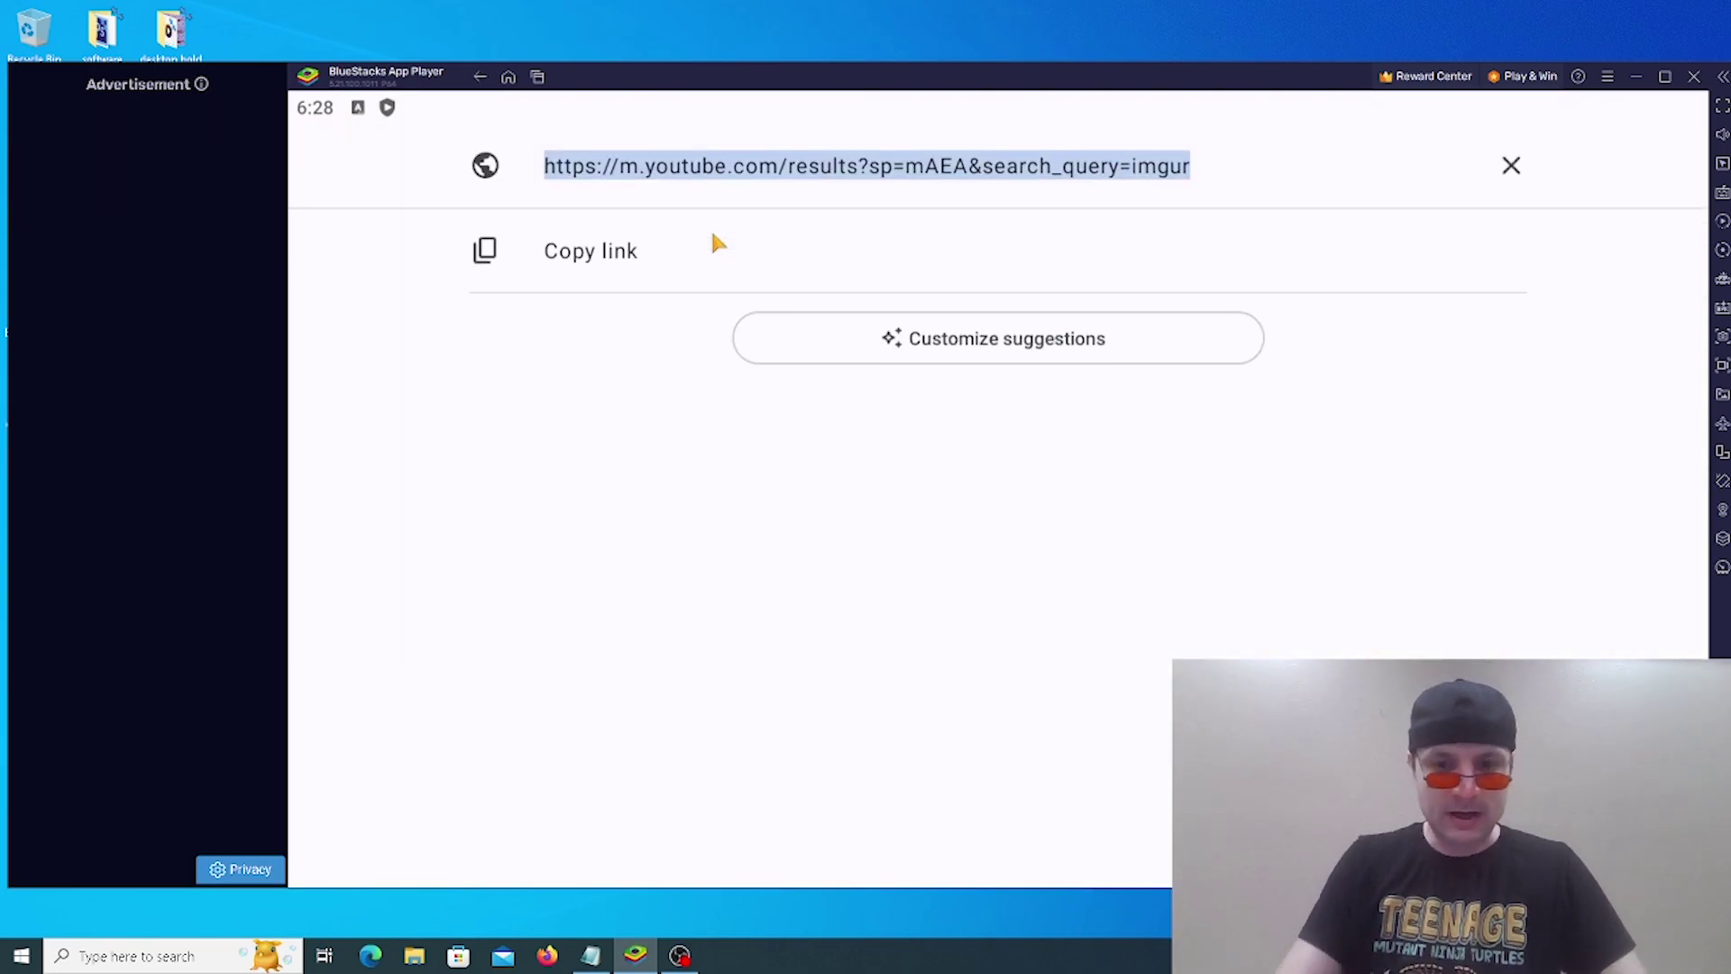
Step: Web-search 'imgur', open imgur.com and scroll through its Most Viral feed
text(imgur)
key(Return)
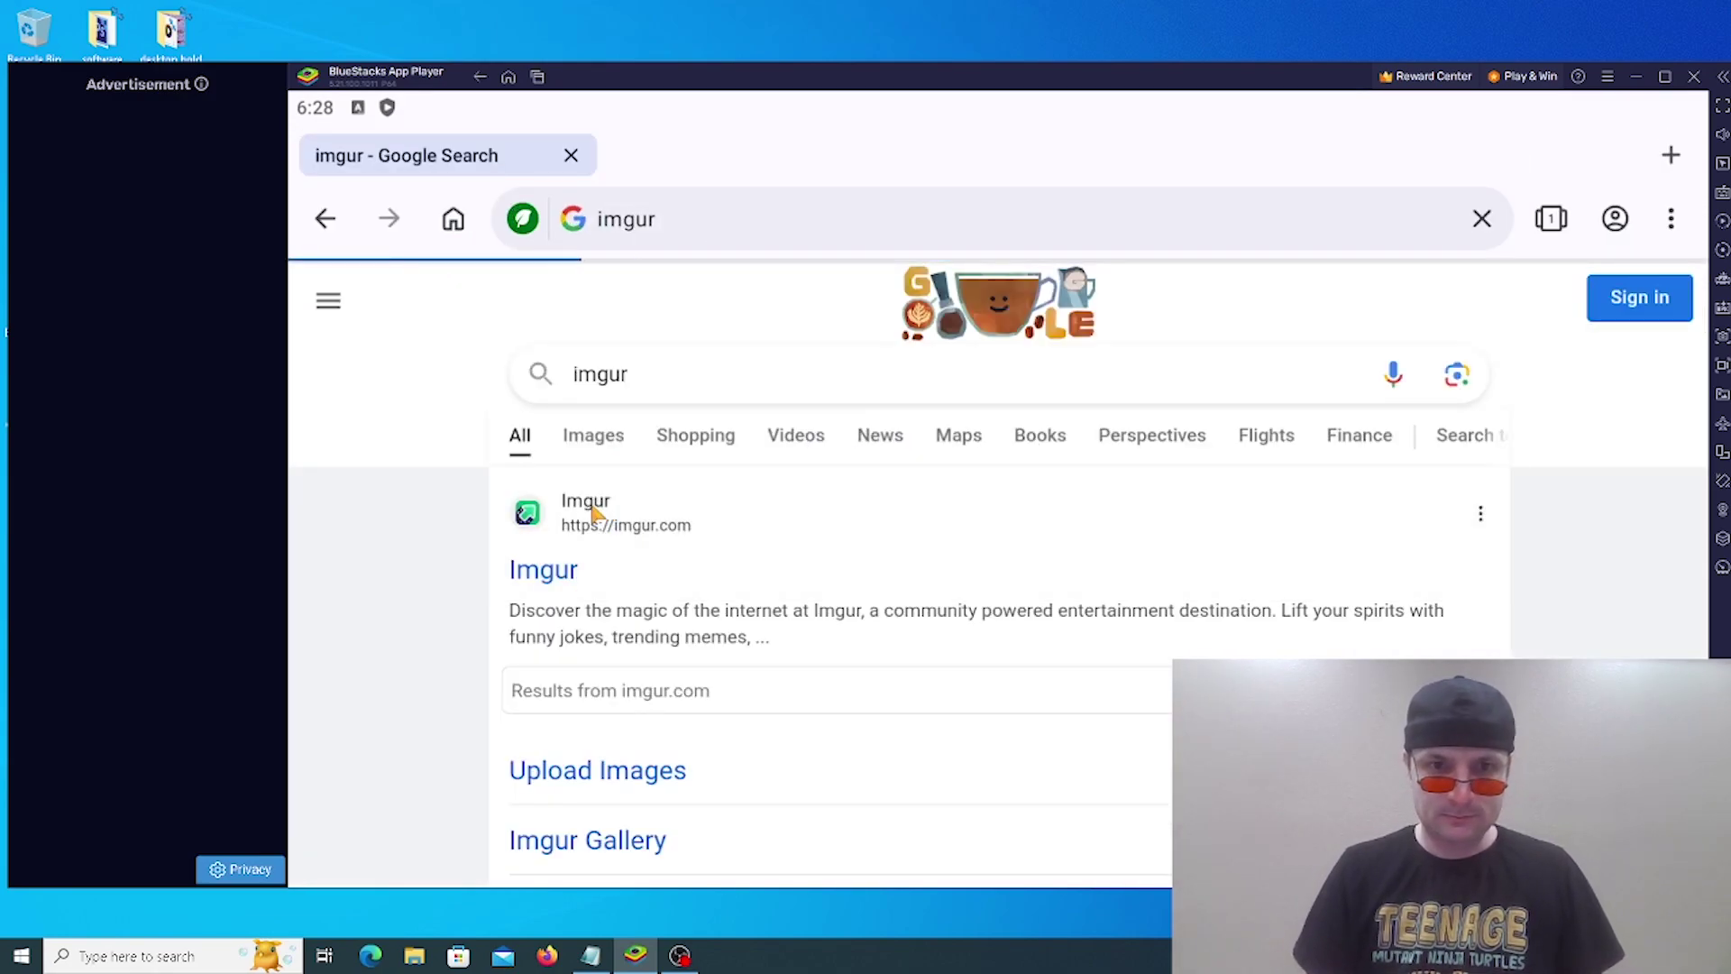
click(593, 511)
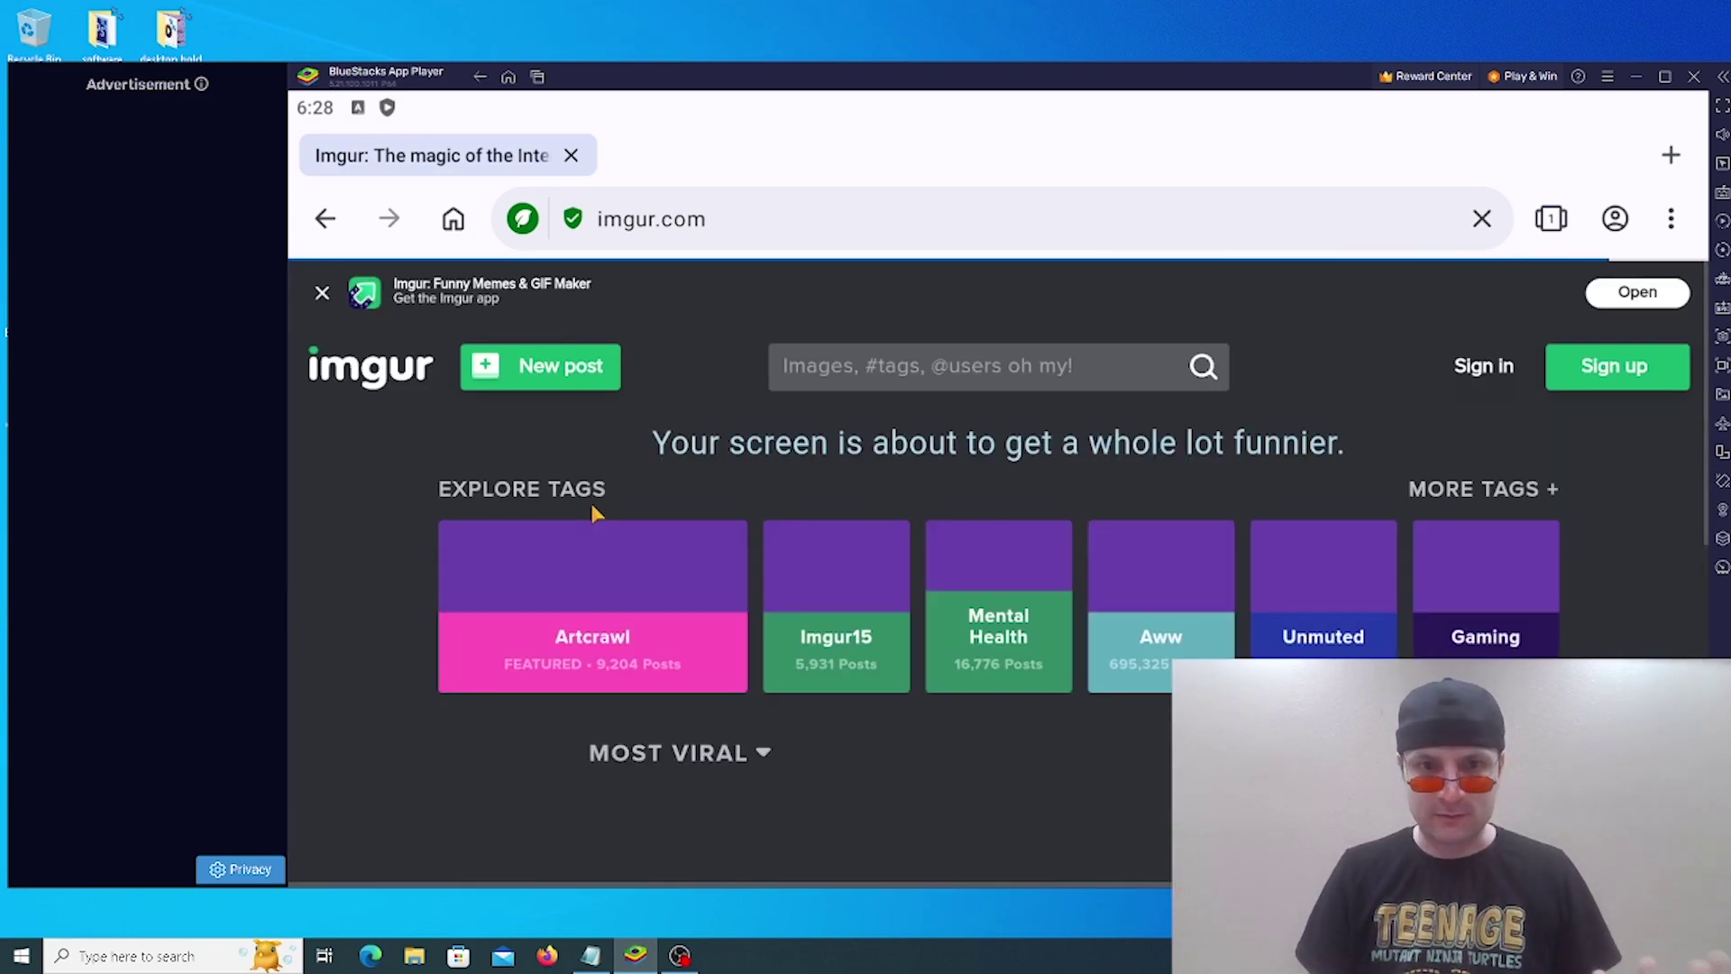
scroll(592, 511, down, 5)
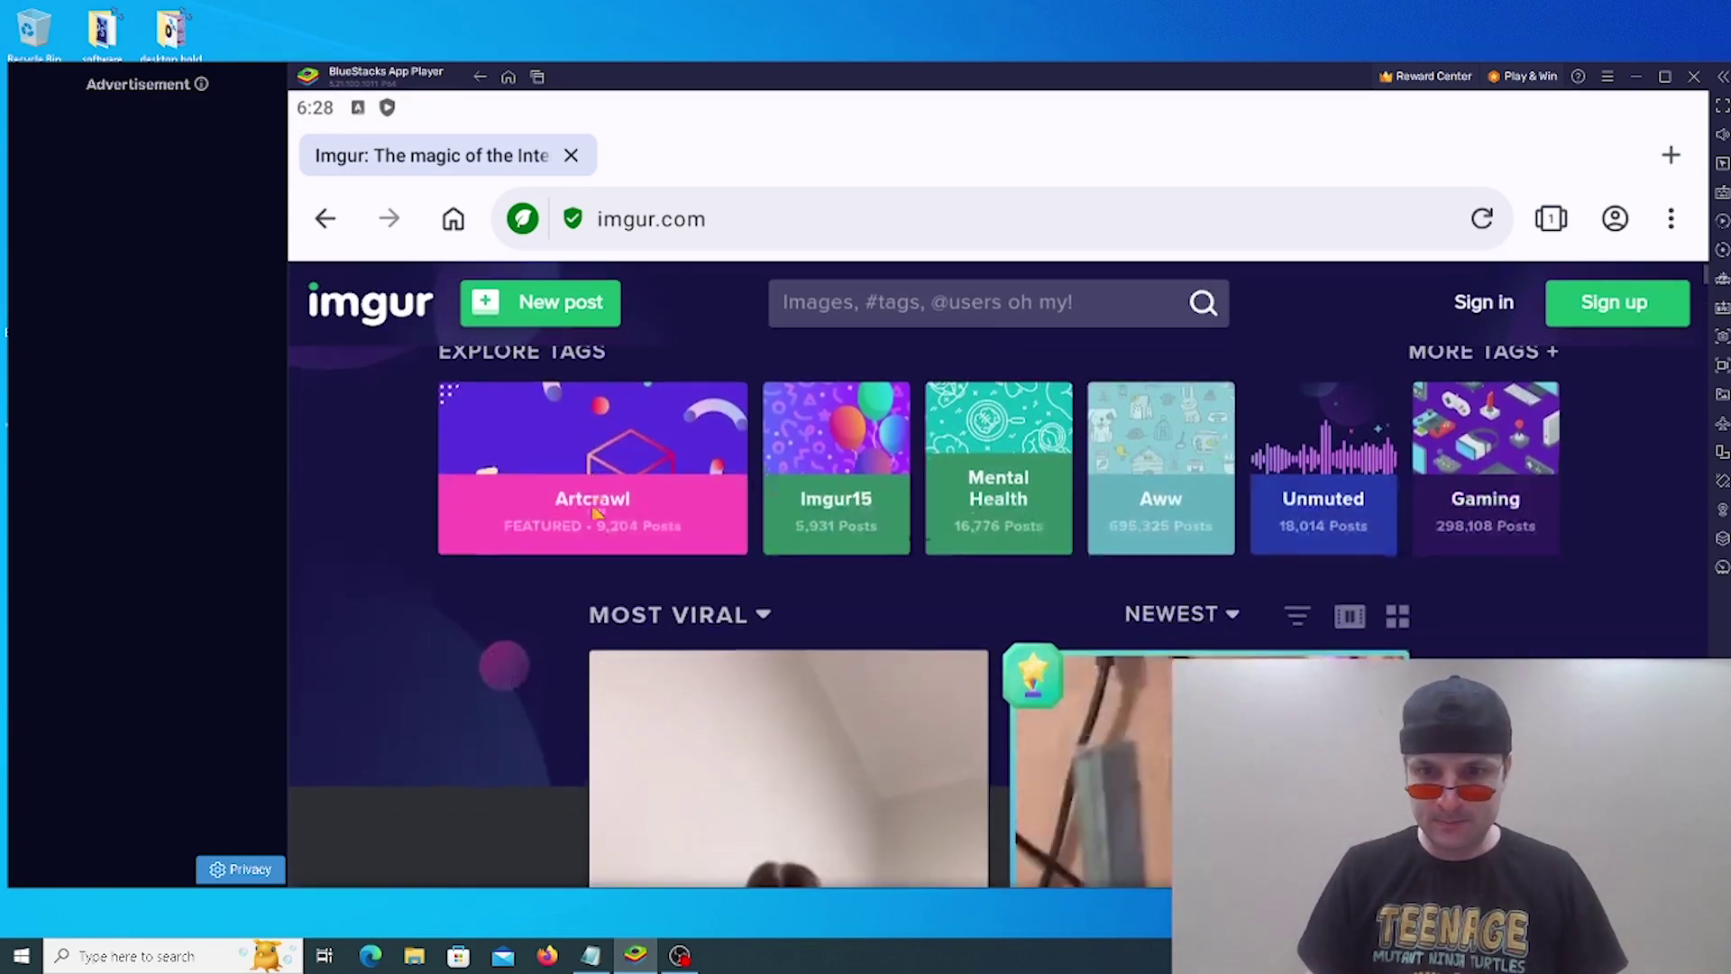
scroll(595, 512, down, 5)
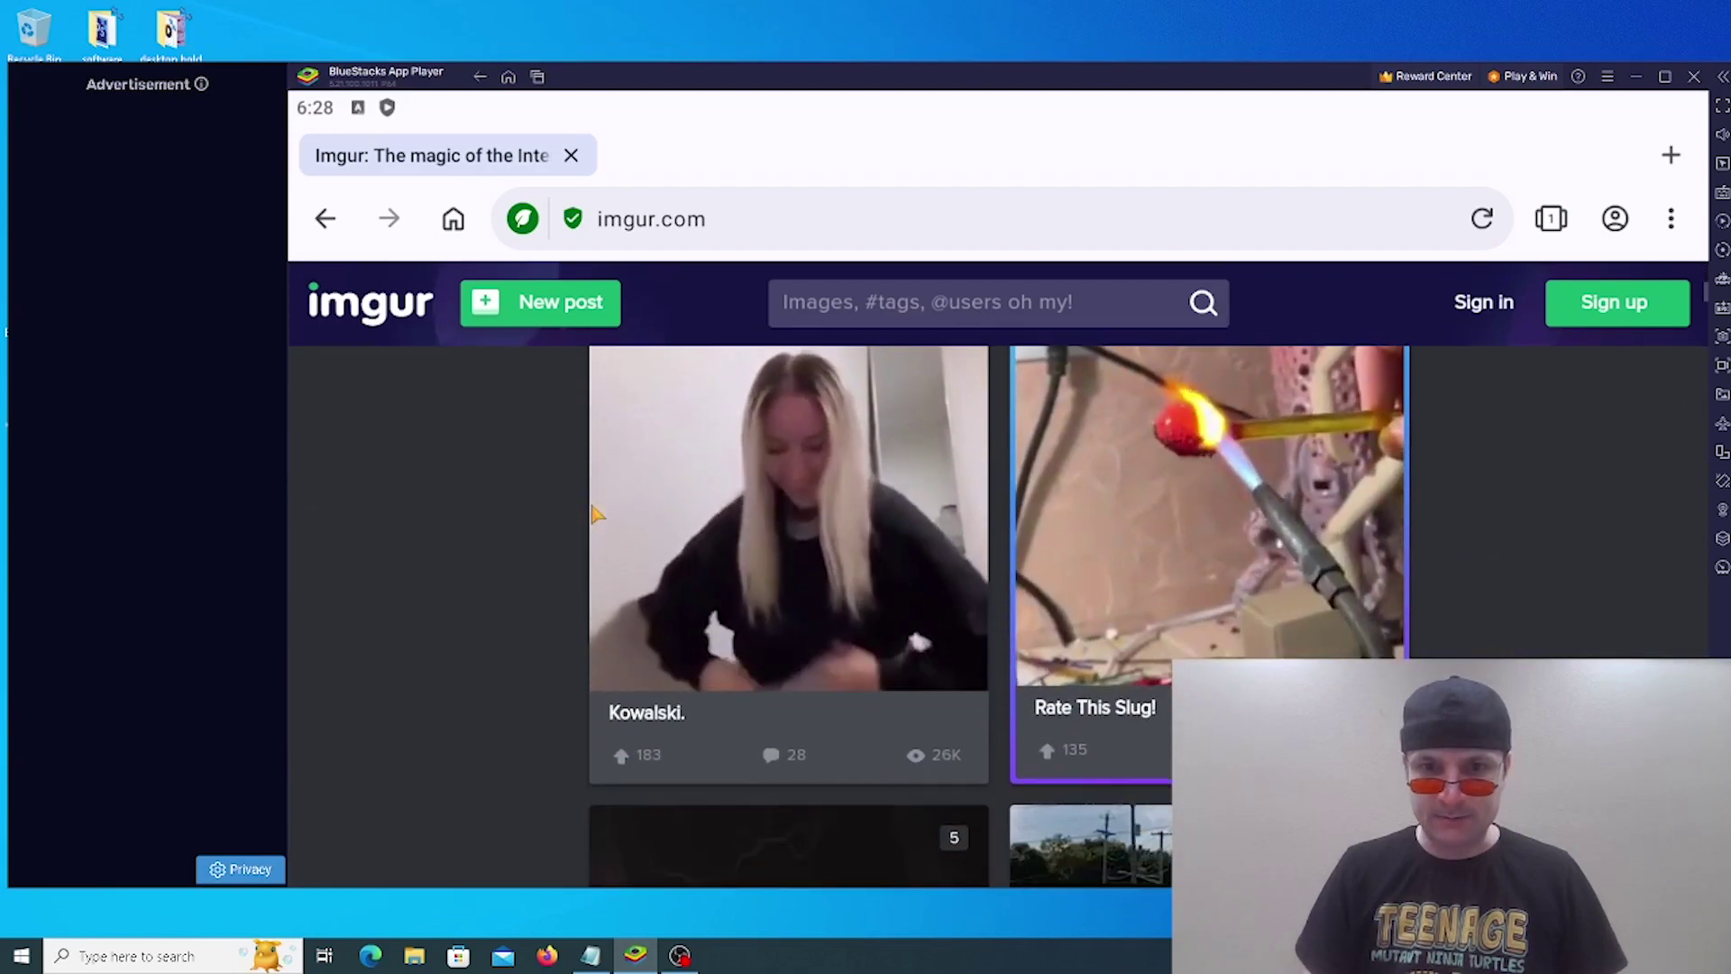
scroll(595, 514, down, 5)
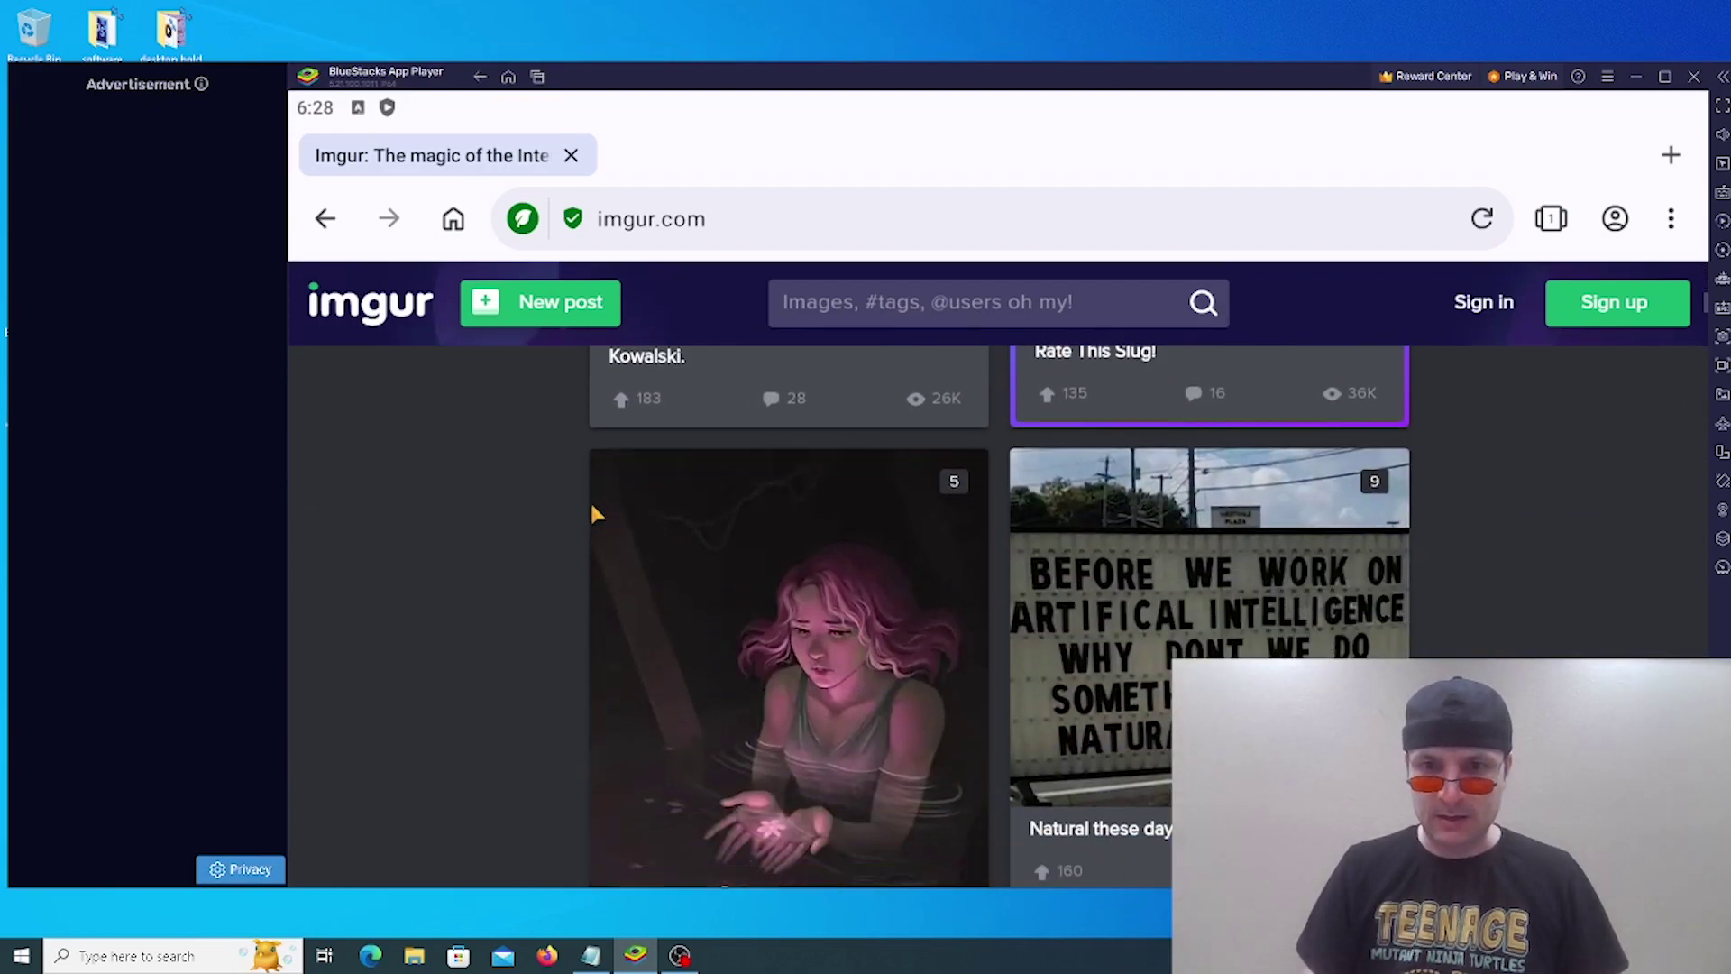
scroll(592, 510, down, 5)
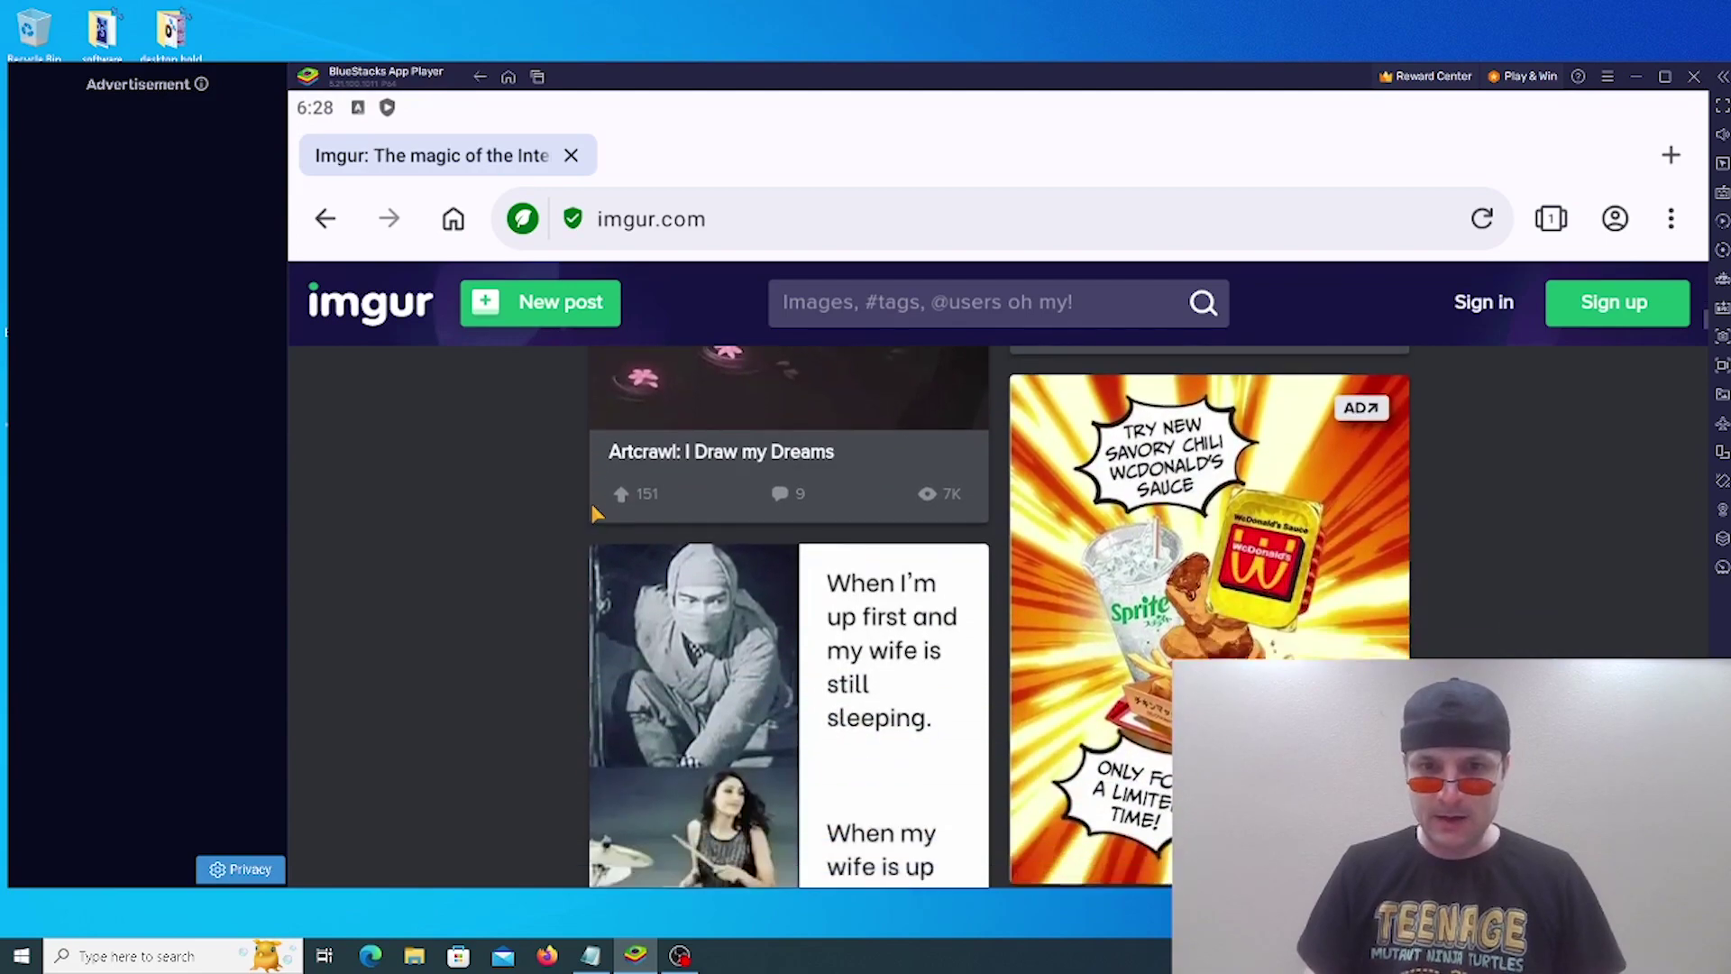
scroll(593, 512, up, 10)
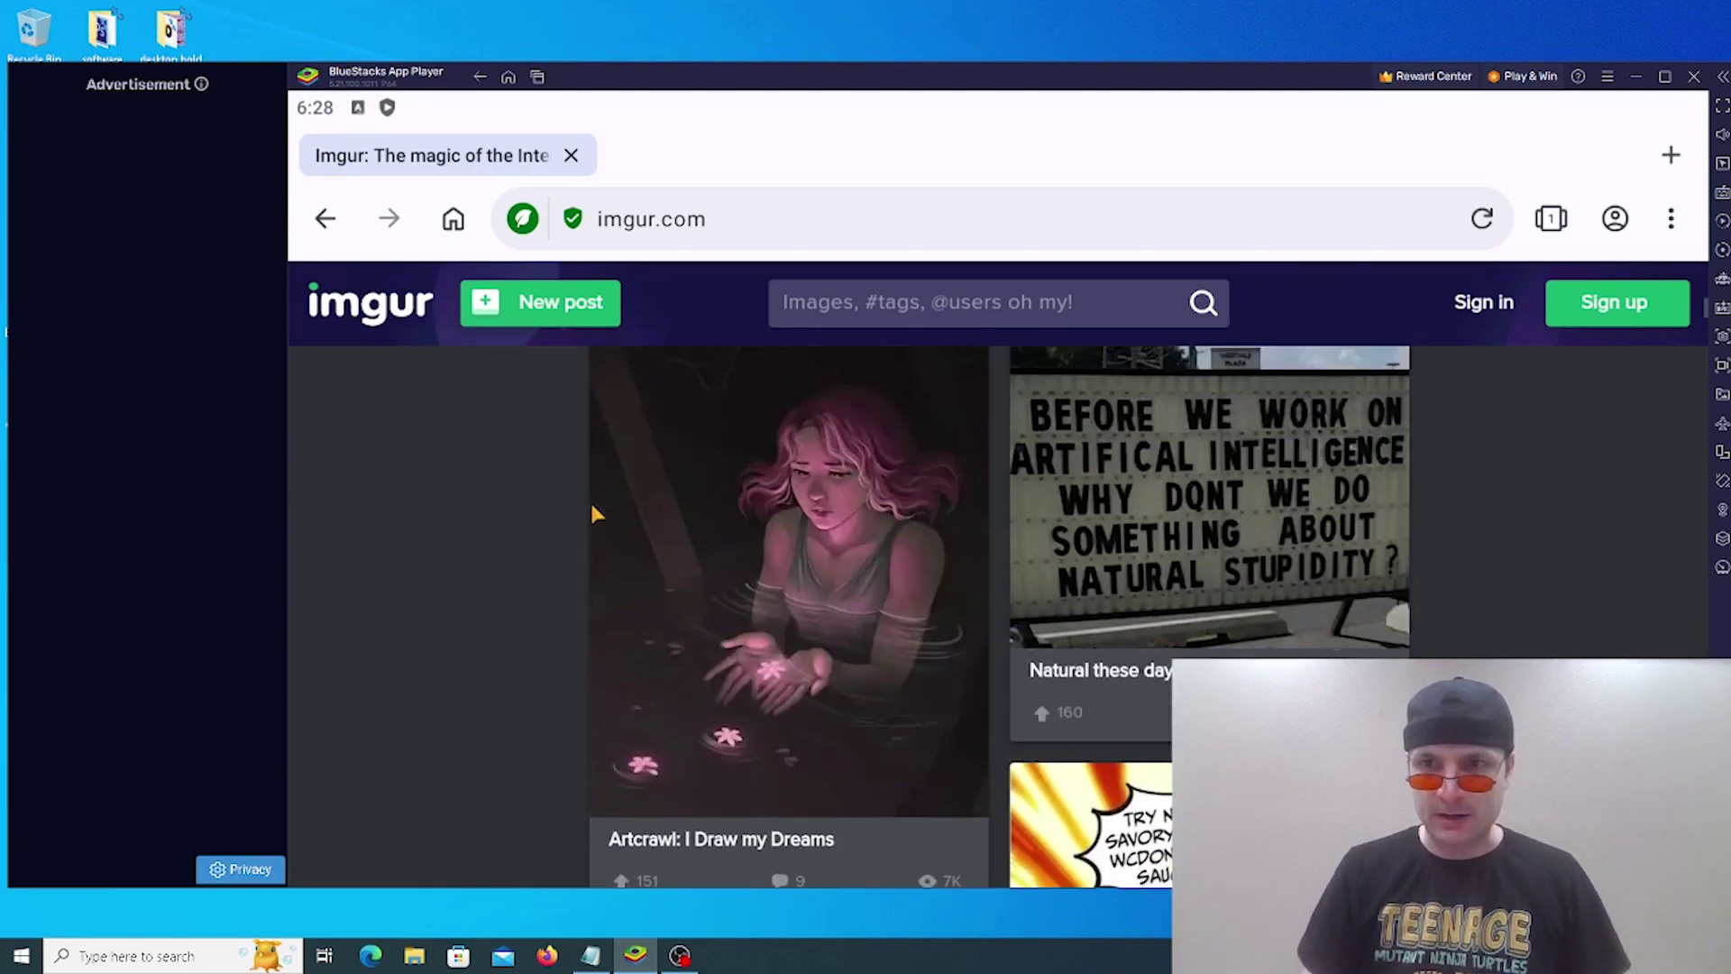
Step: Replace the imgur address with google.com and load the Google home page
scroll(591, 503, up, 3)
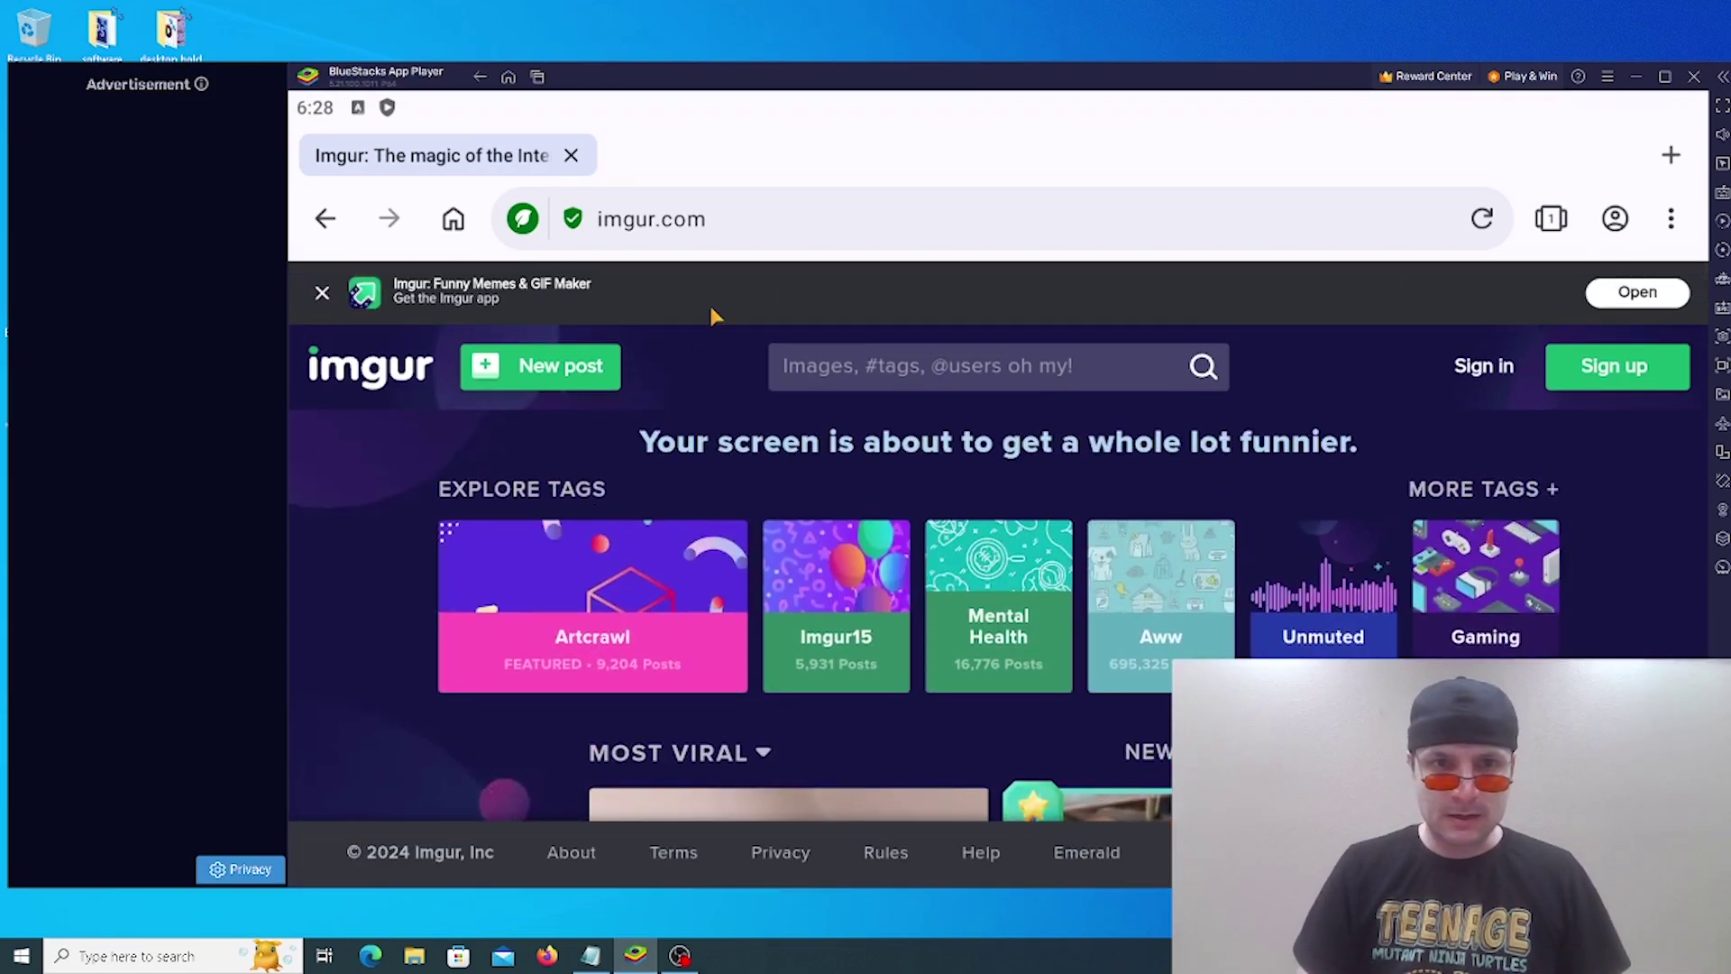
click(717, 220)
key(BackSpace)
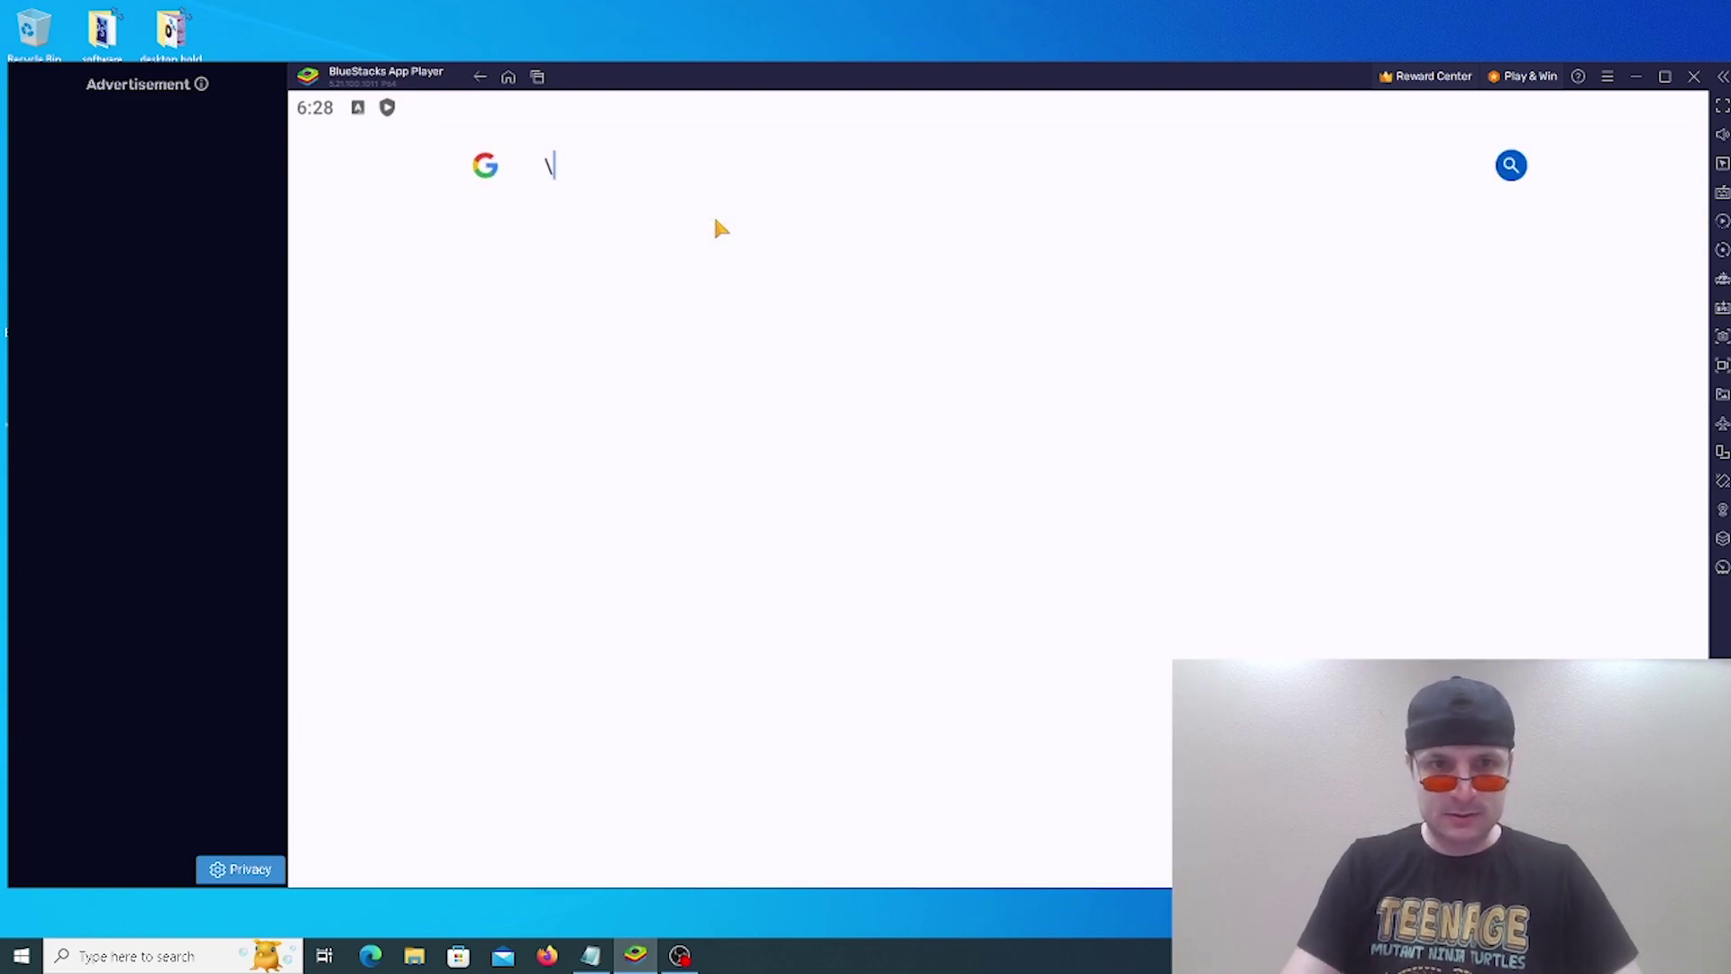
text(goog)
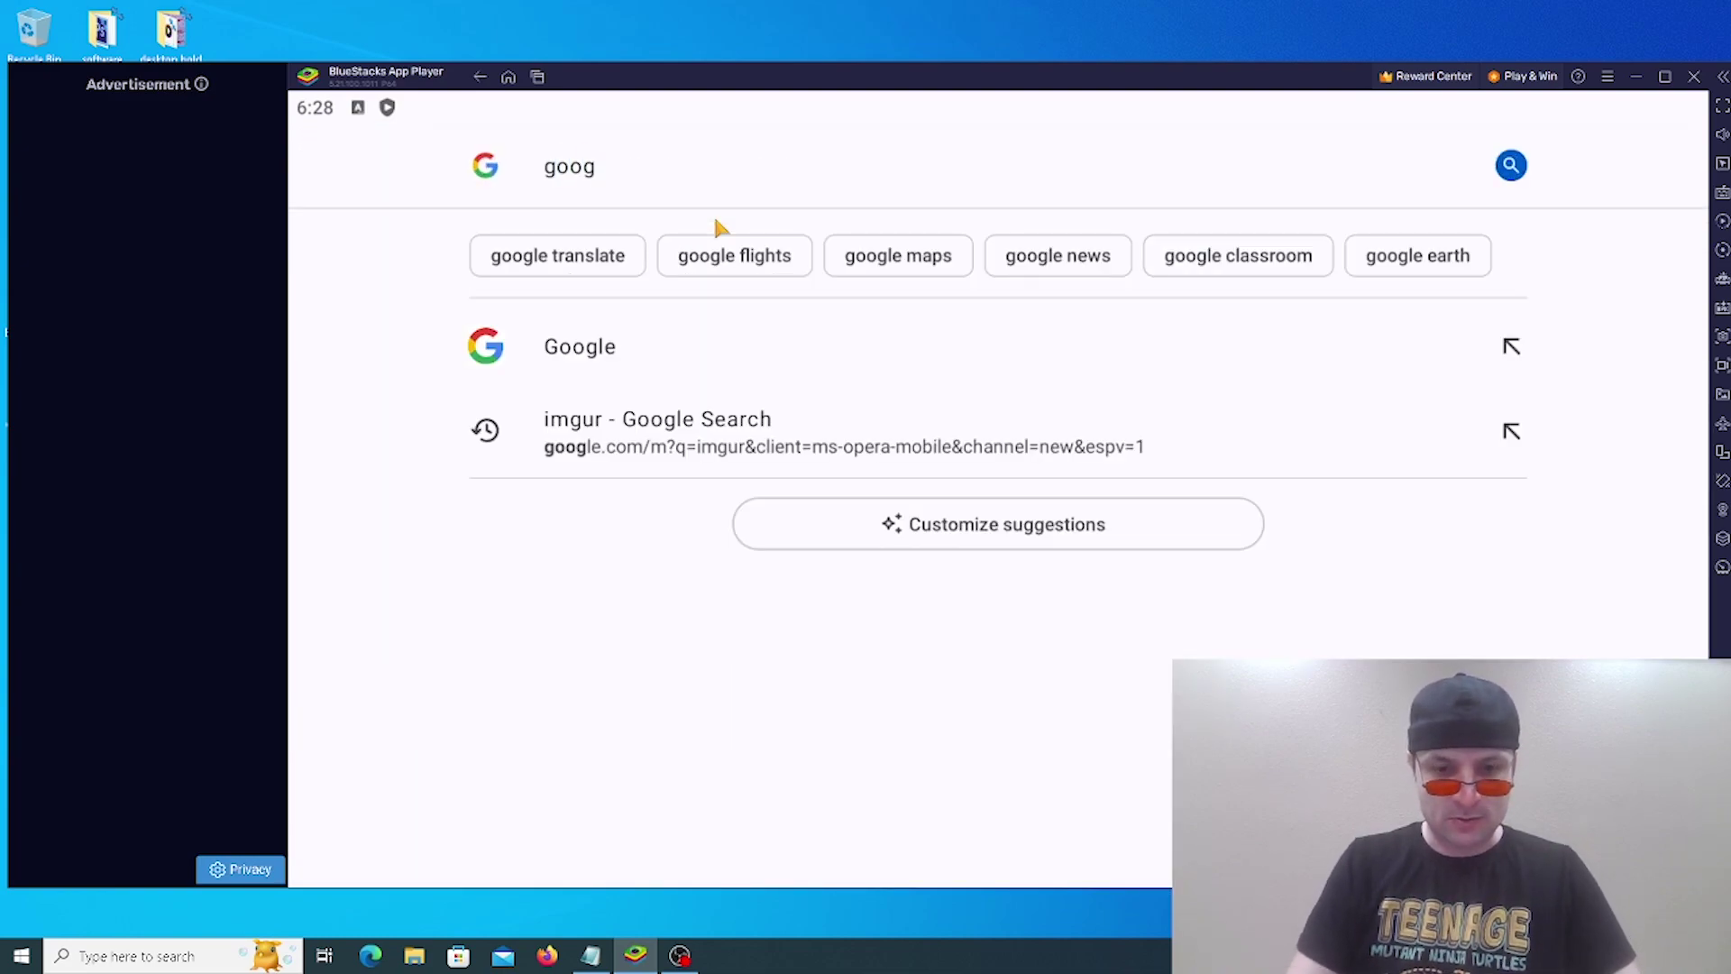
text(le.com)
key(Return)
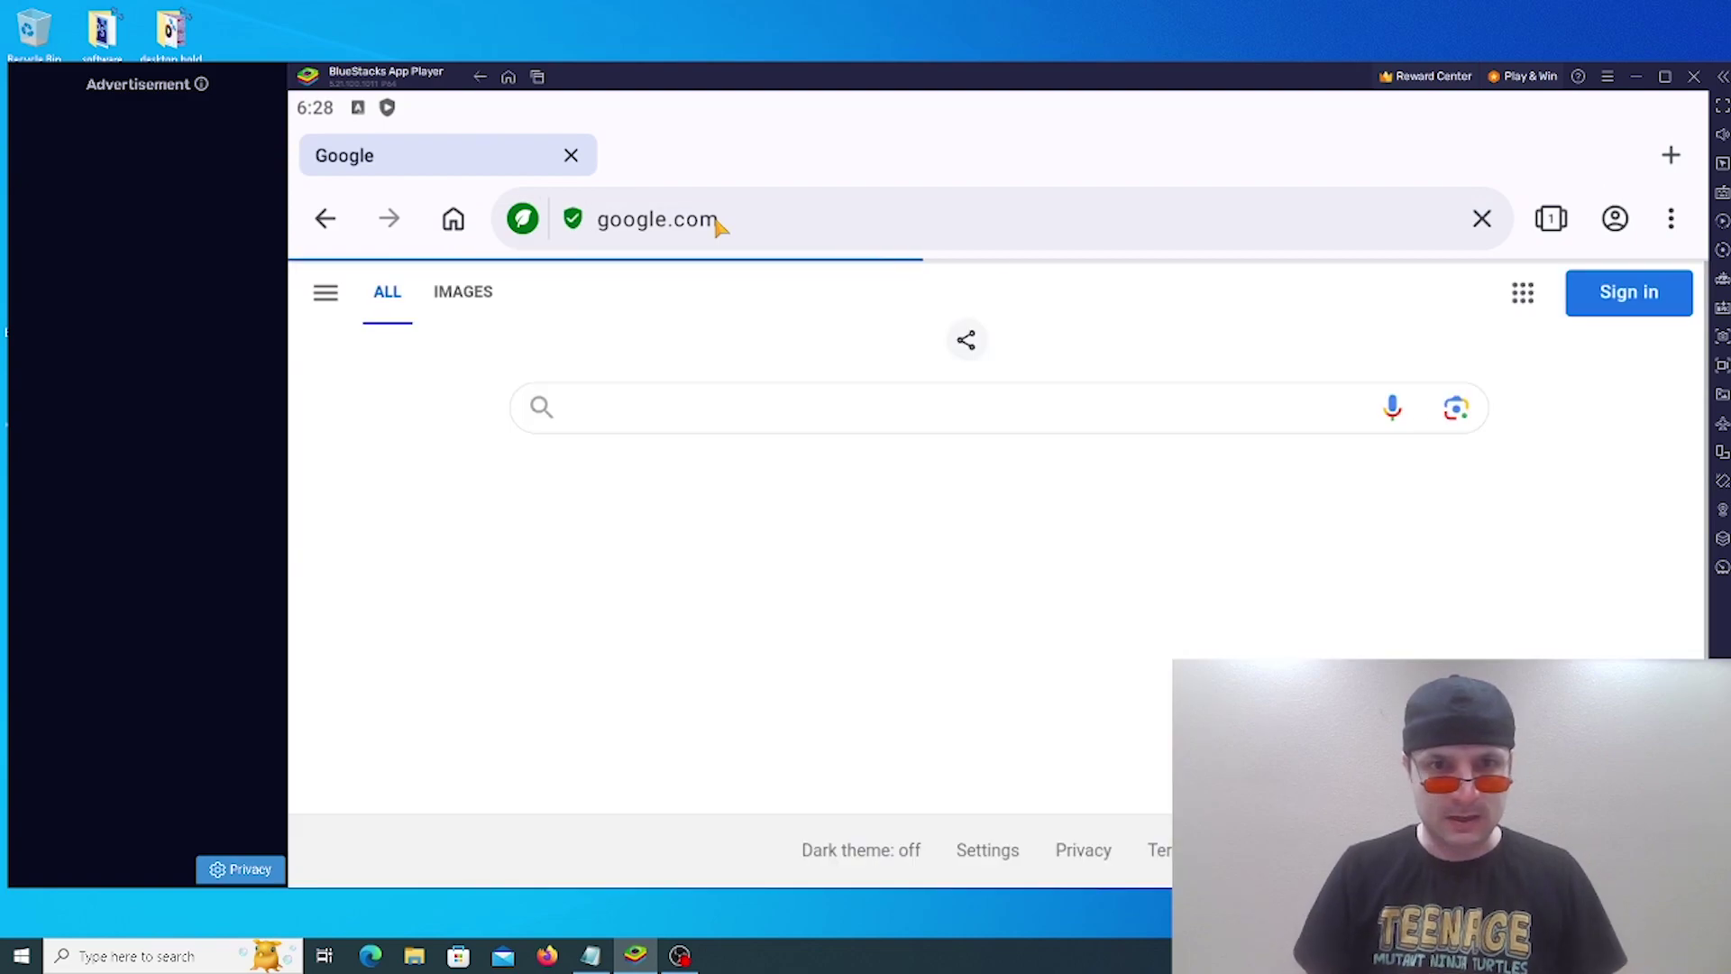
Step: Search Google Images for 'cat funny' and scroll through the pictures
click(456, 296)
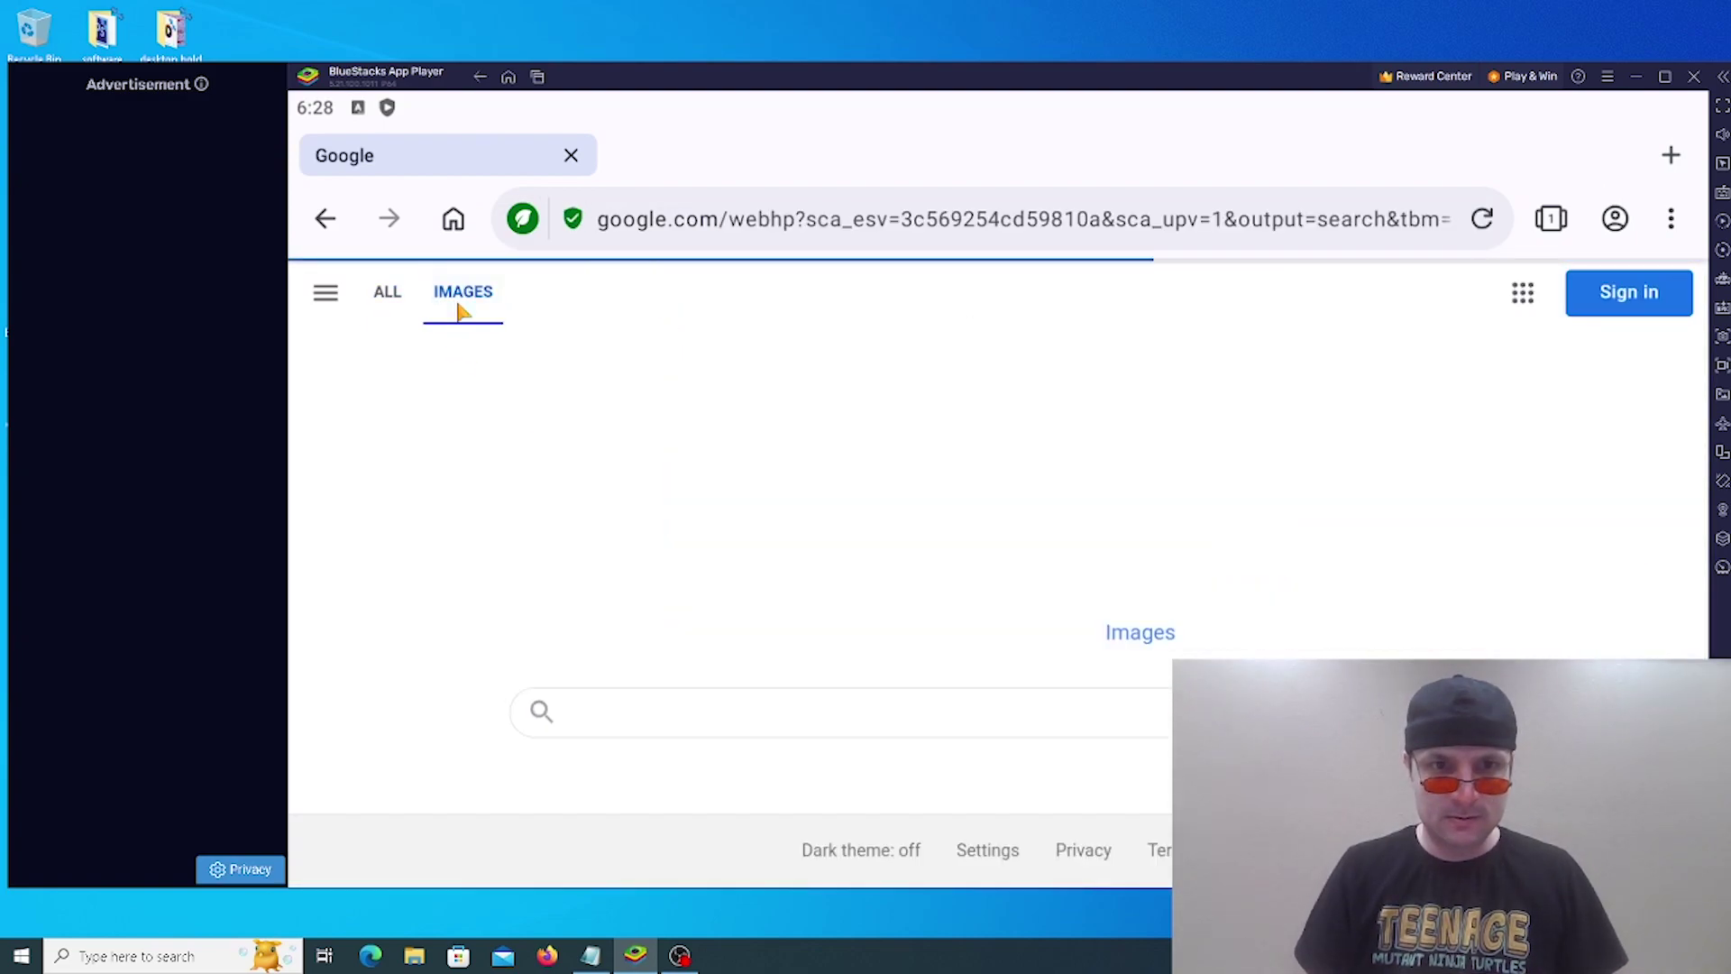
click(614, 711)
text(cat funny)
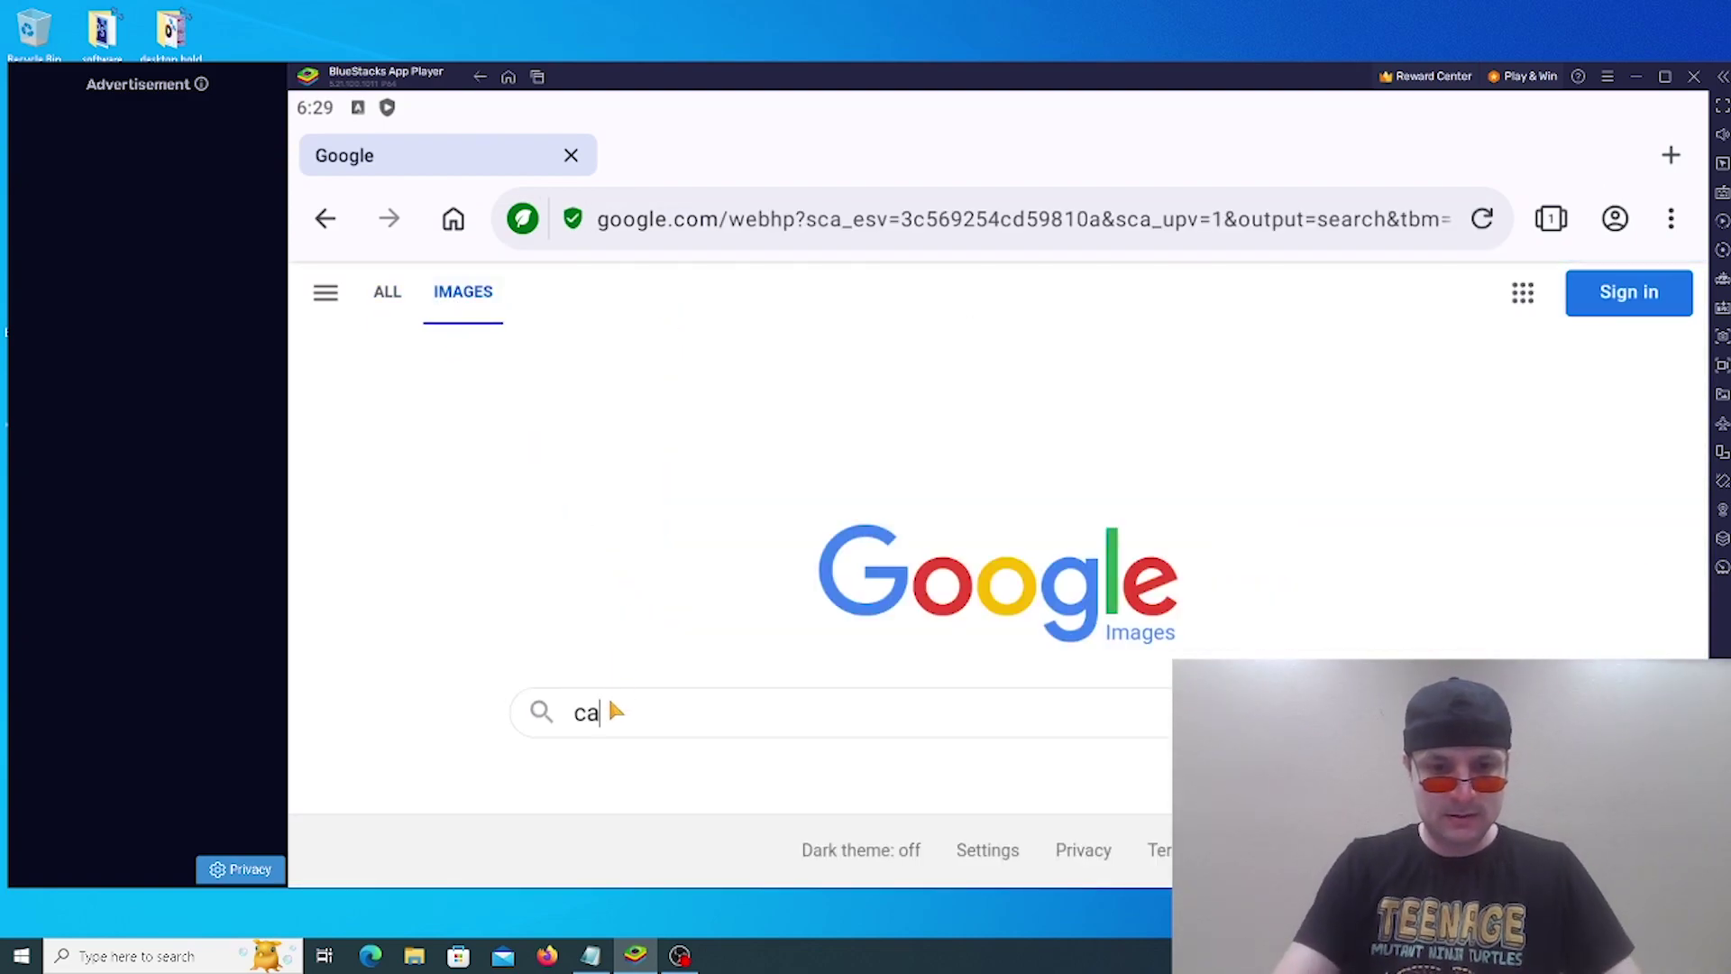
key(Return)
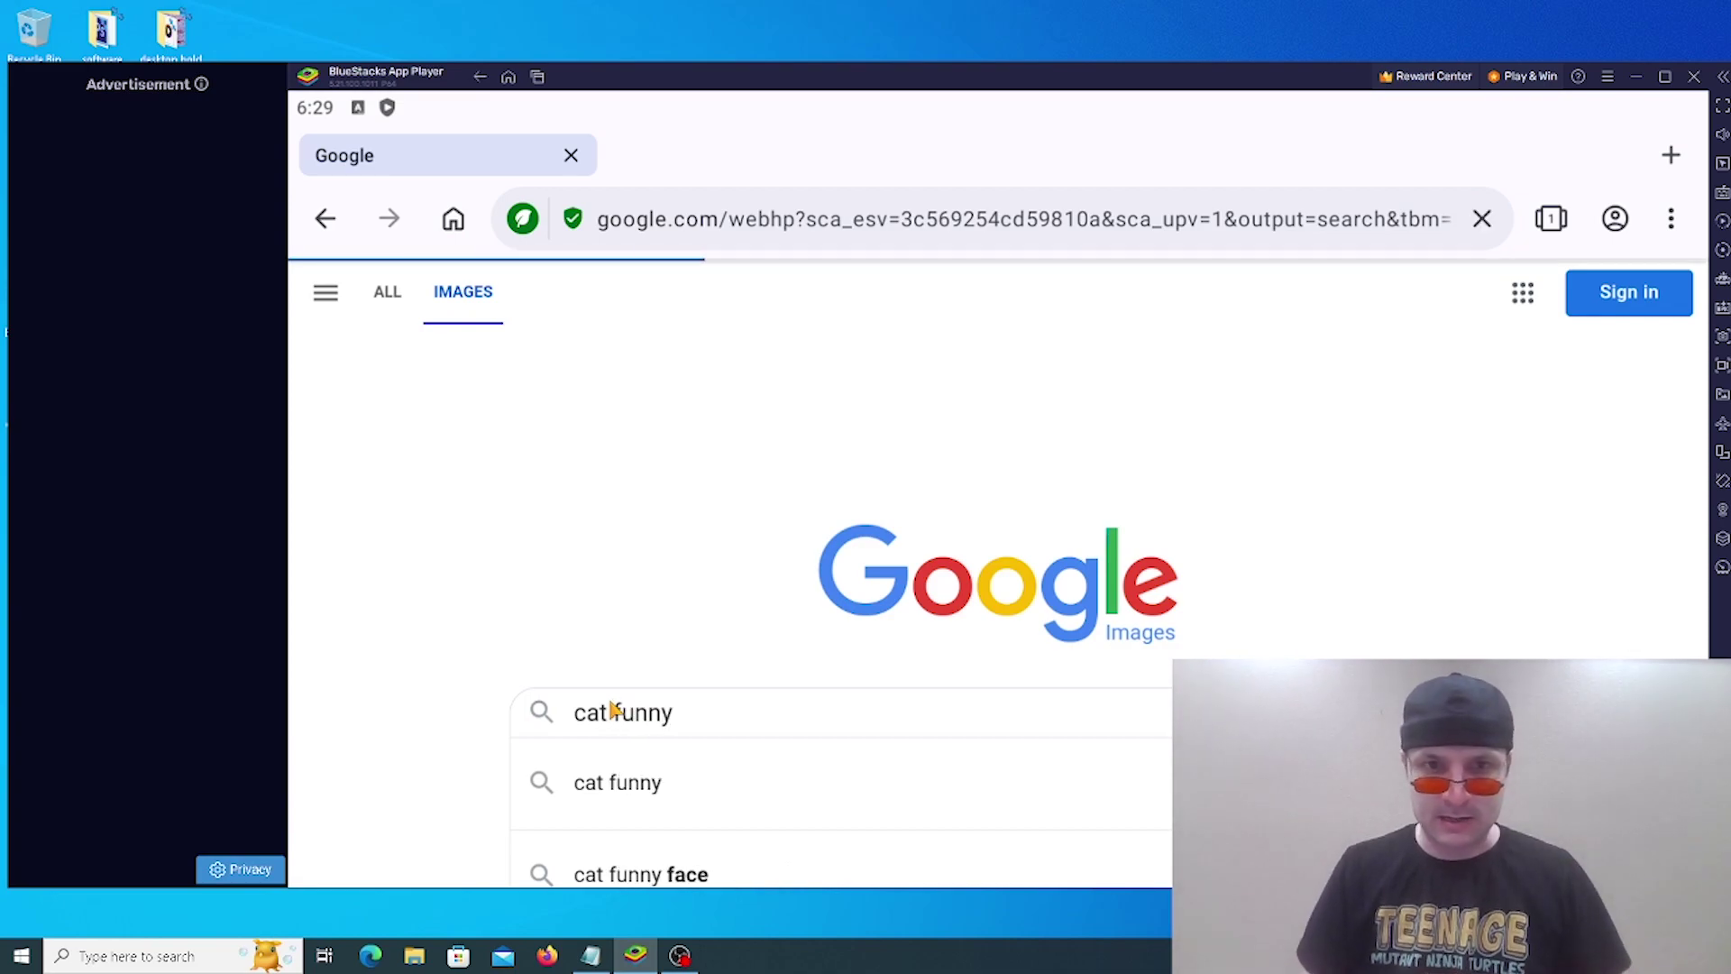
scroll(609, 709, down, 5)
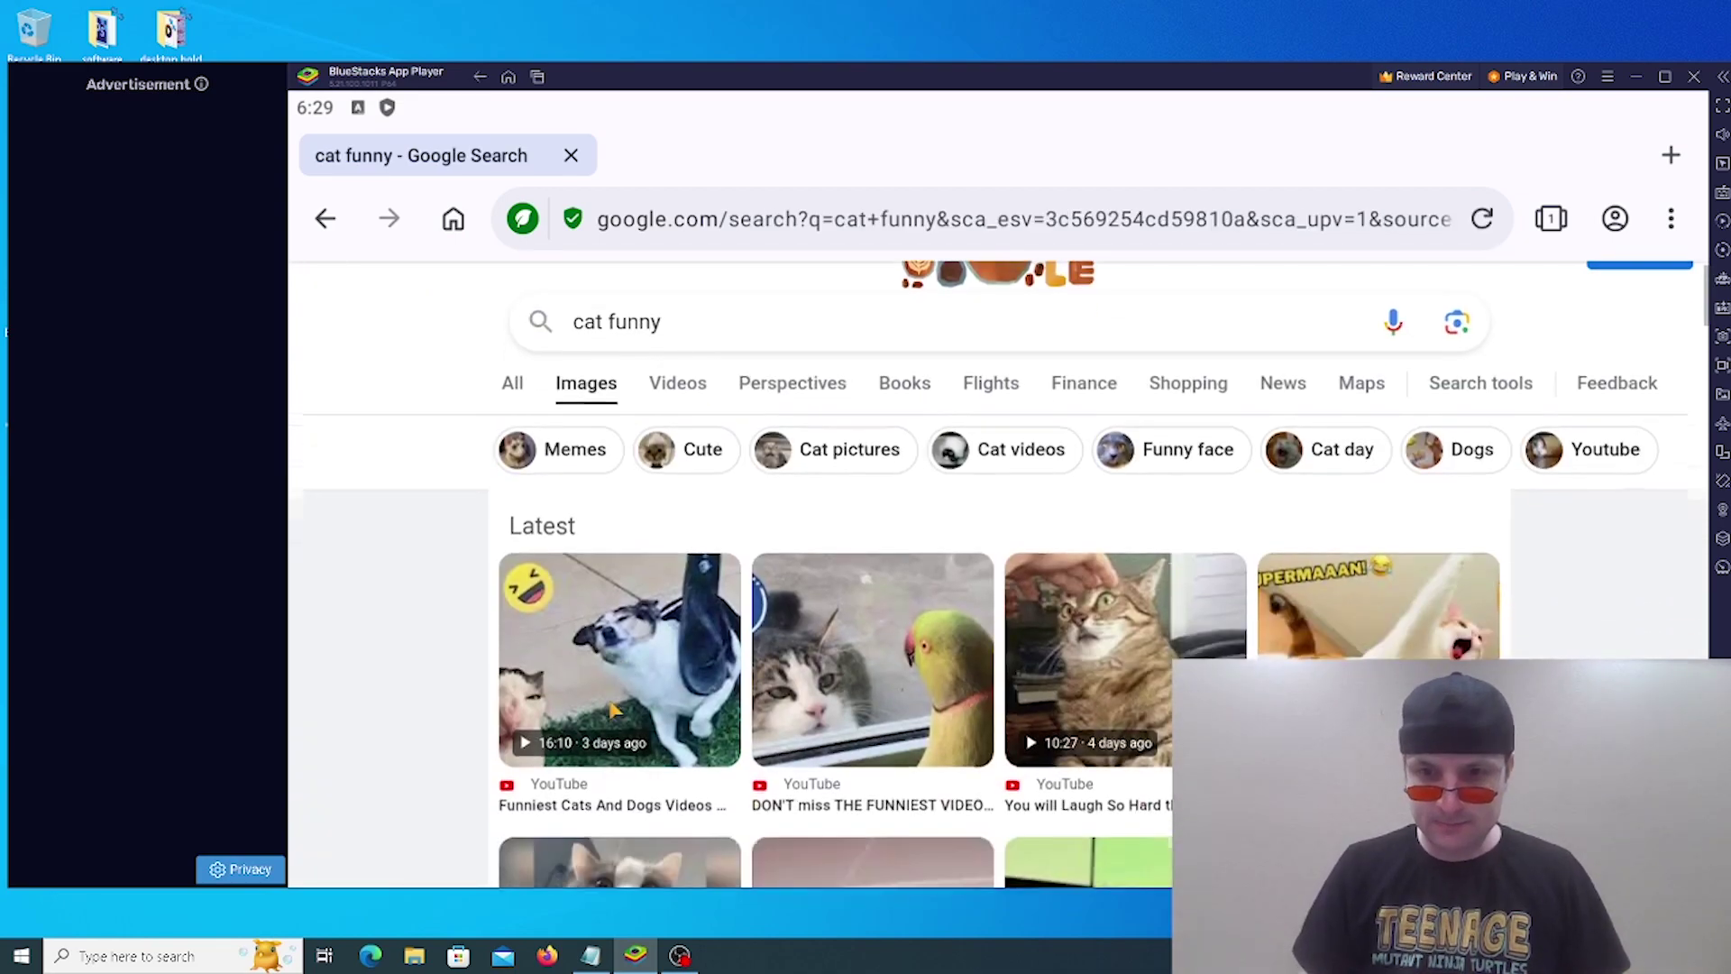
scroll(610, 709, down, 7)
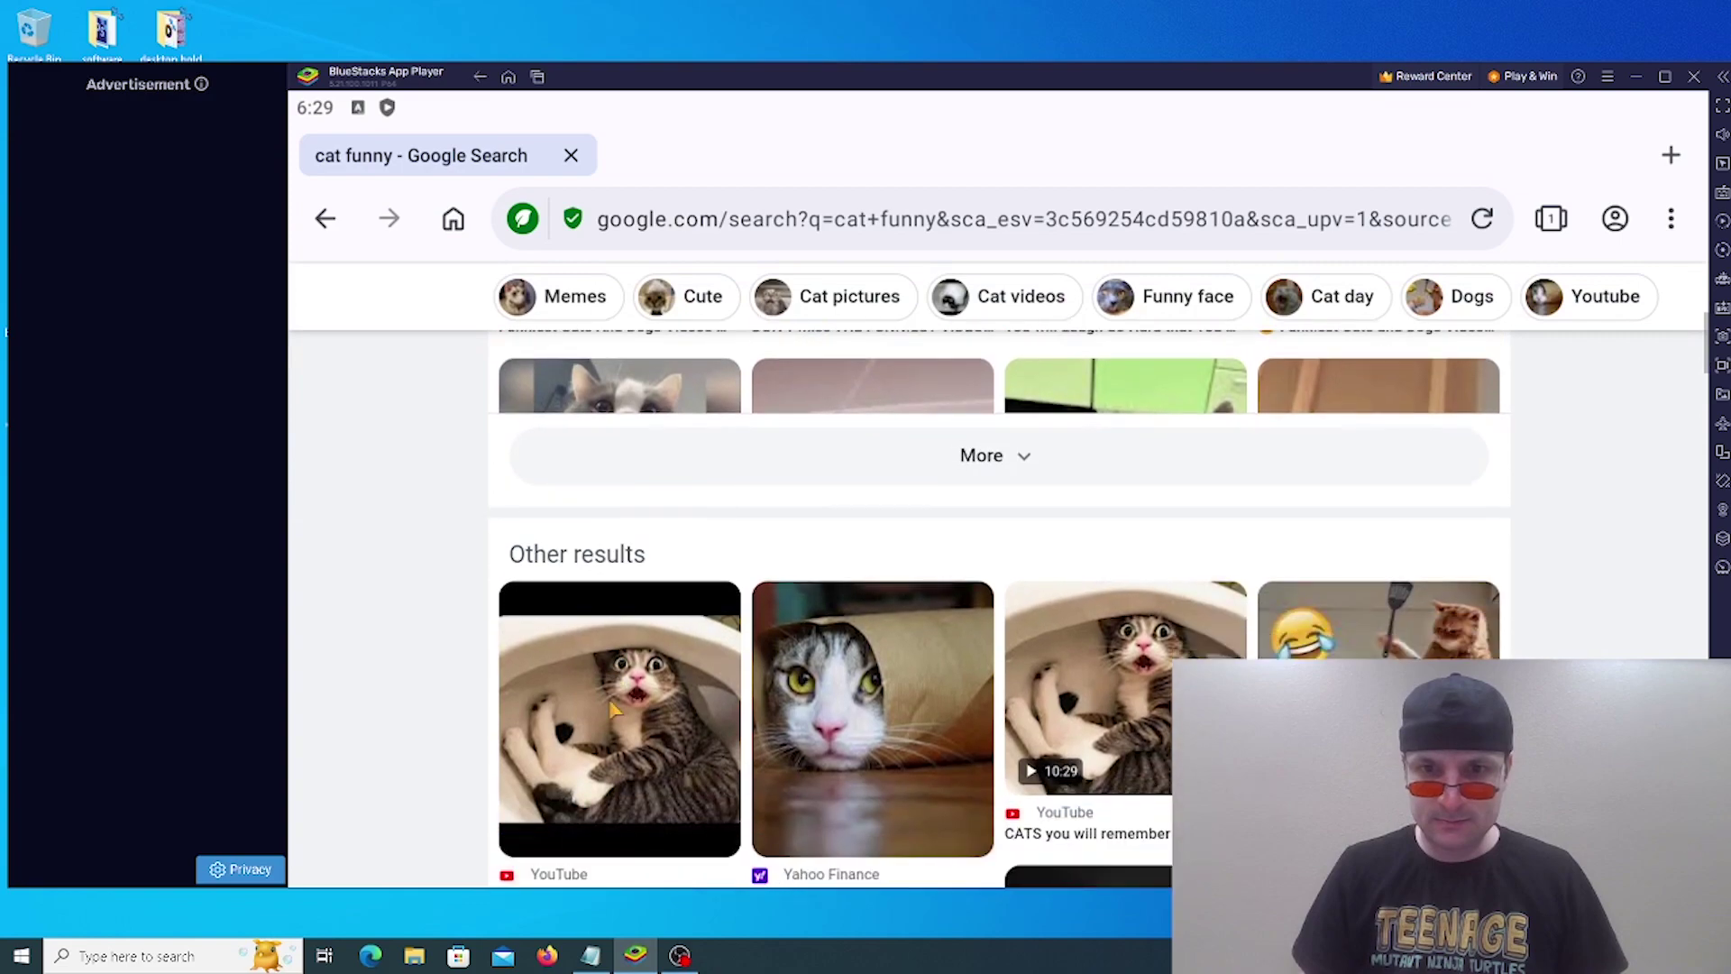
scroll(610, 709, down, 2)
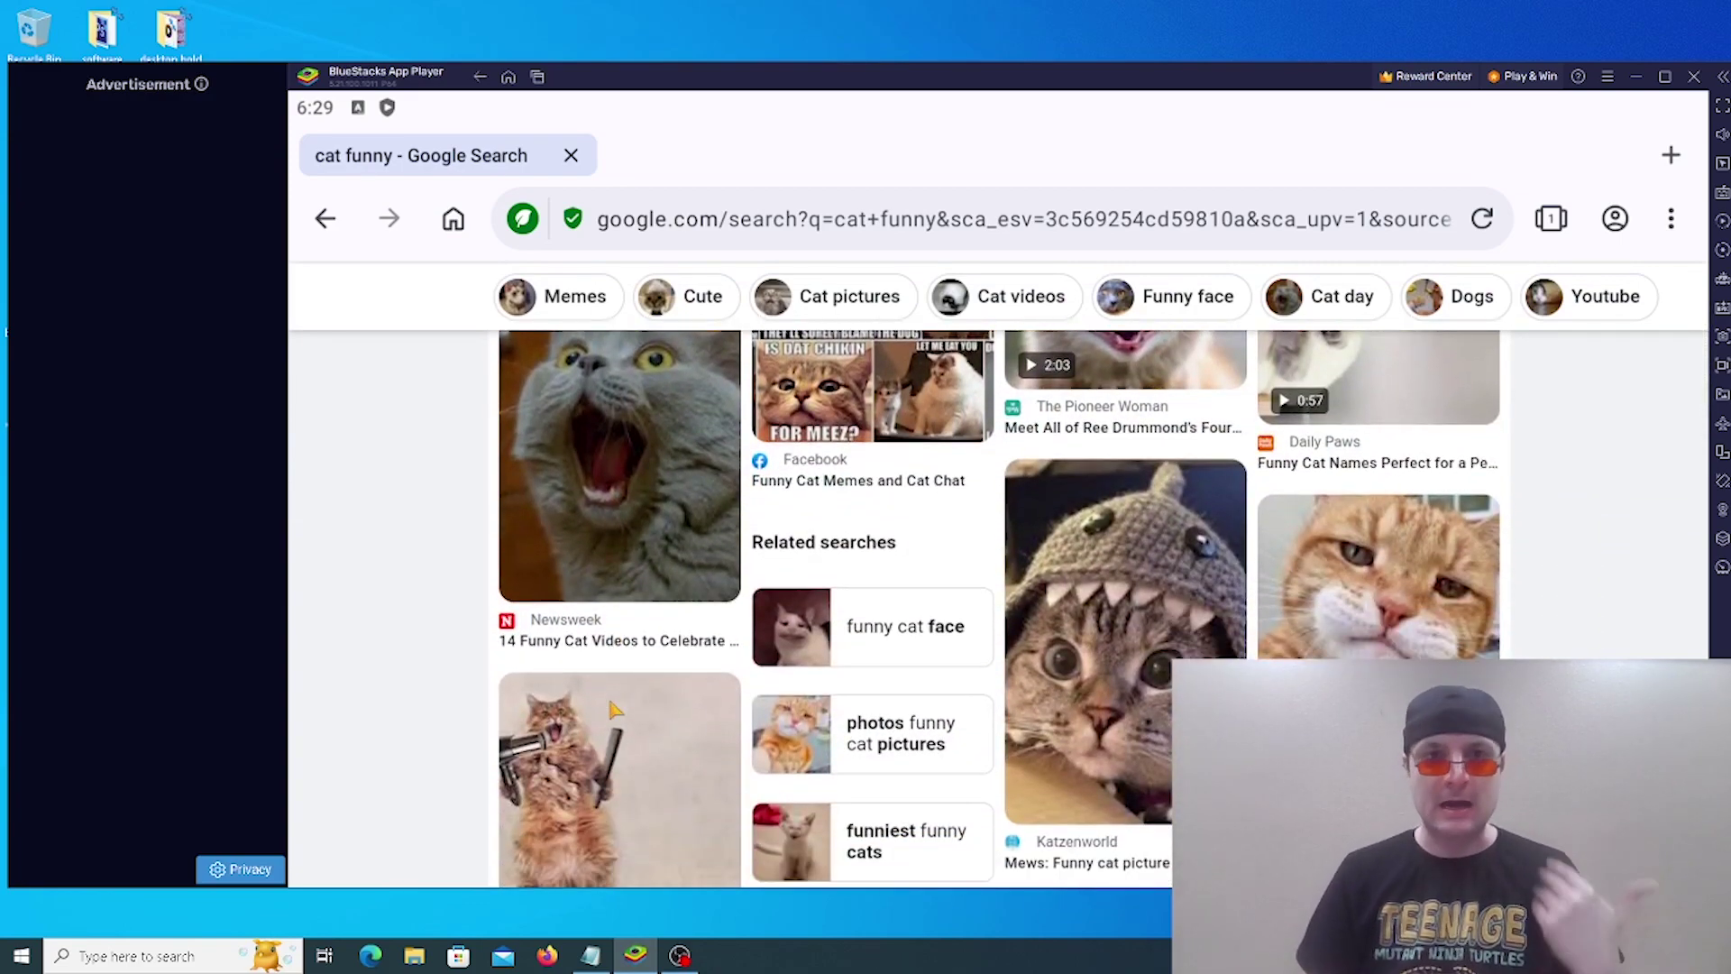
Step: Check Opera's Data savings page shows Enabled with 1.5 MB saved, then go back to the results
click(1614, 221)
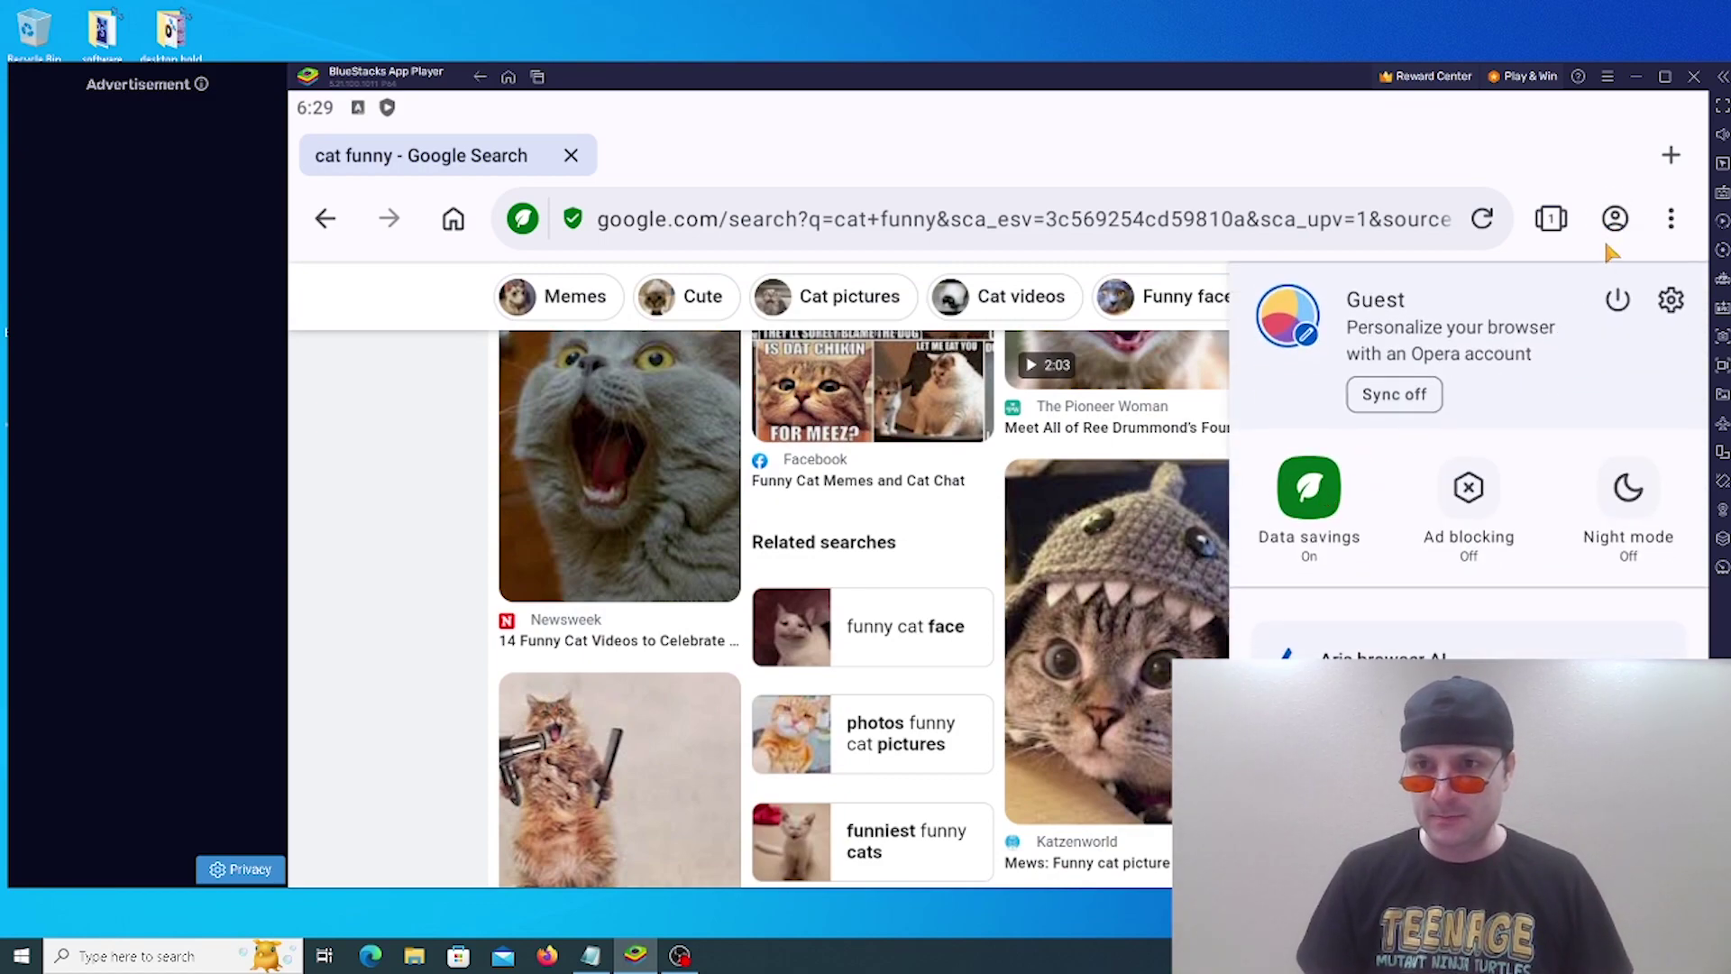
click(1321, 539)
click(1321, 540)
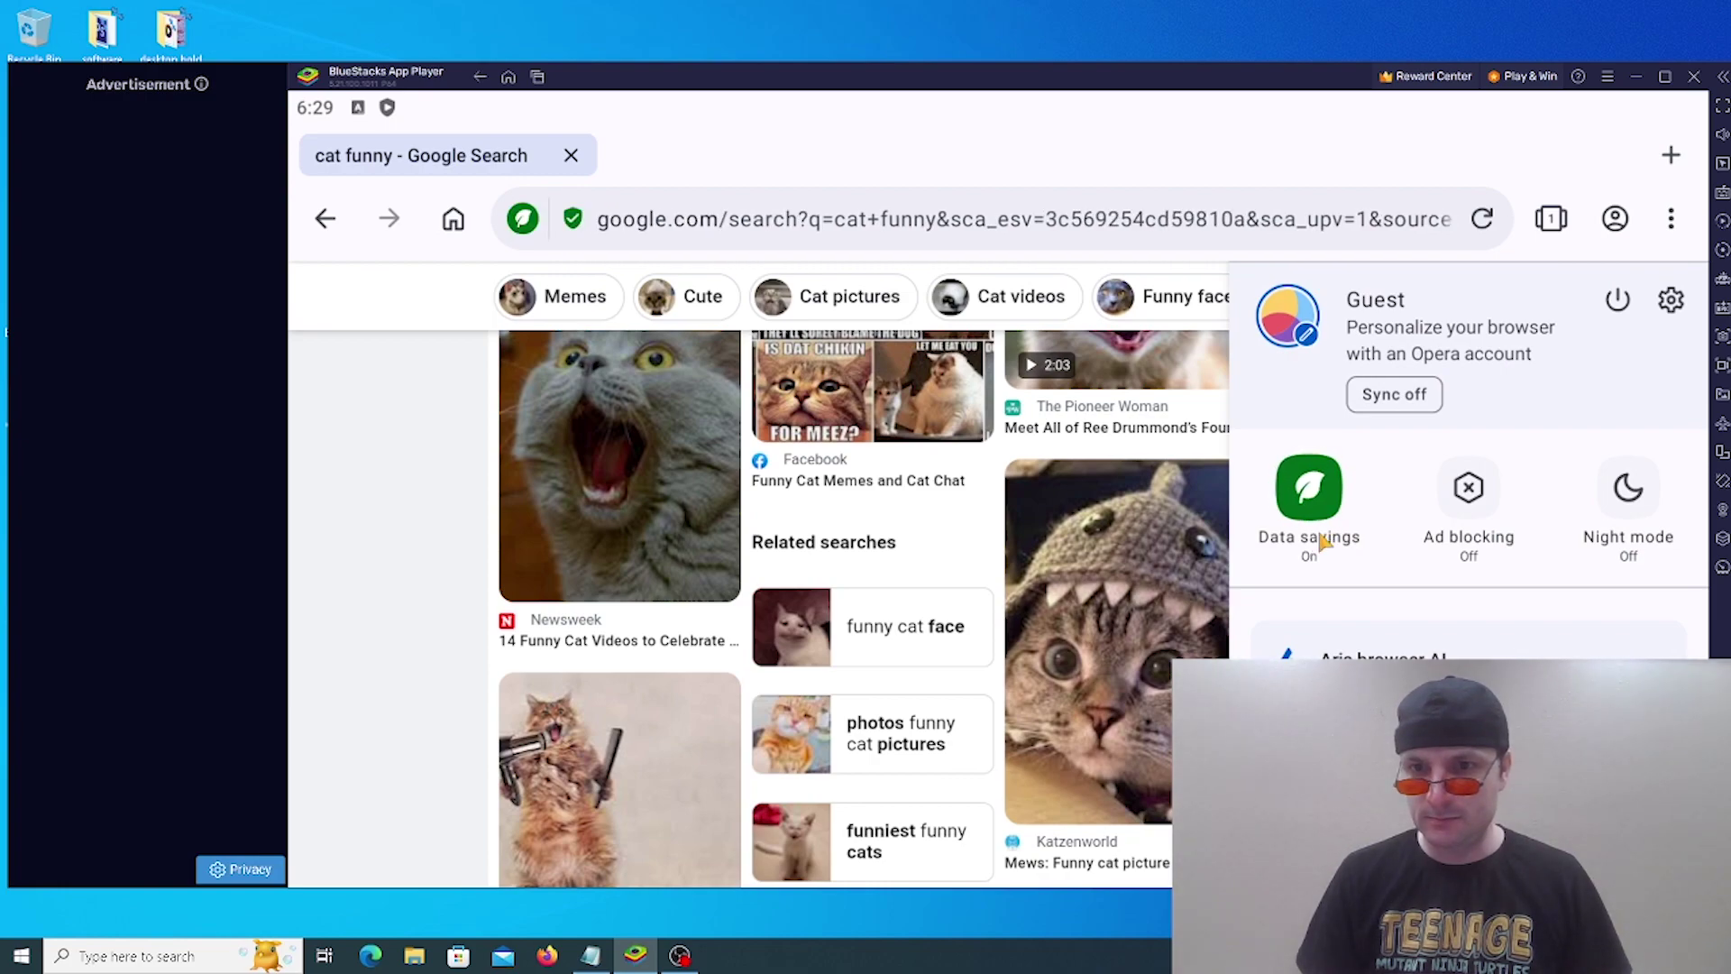
click(1309, 537)
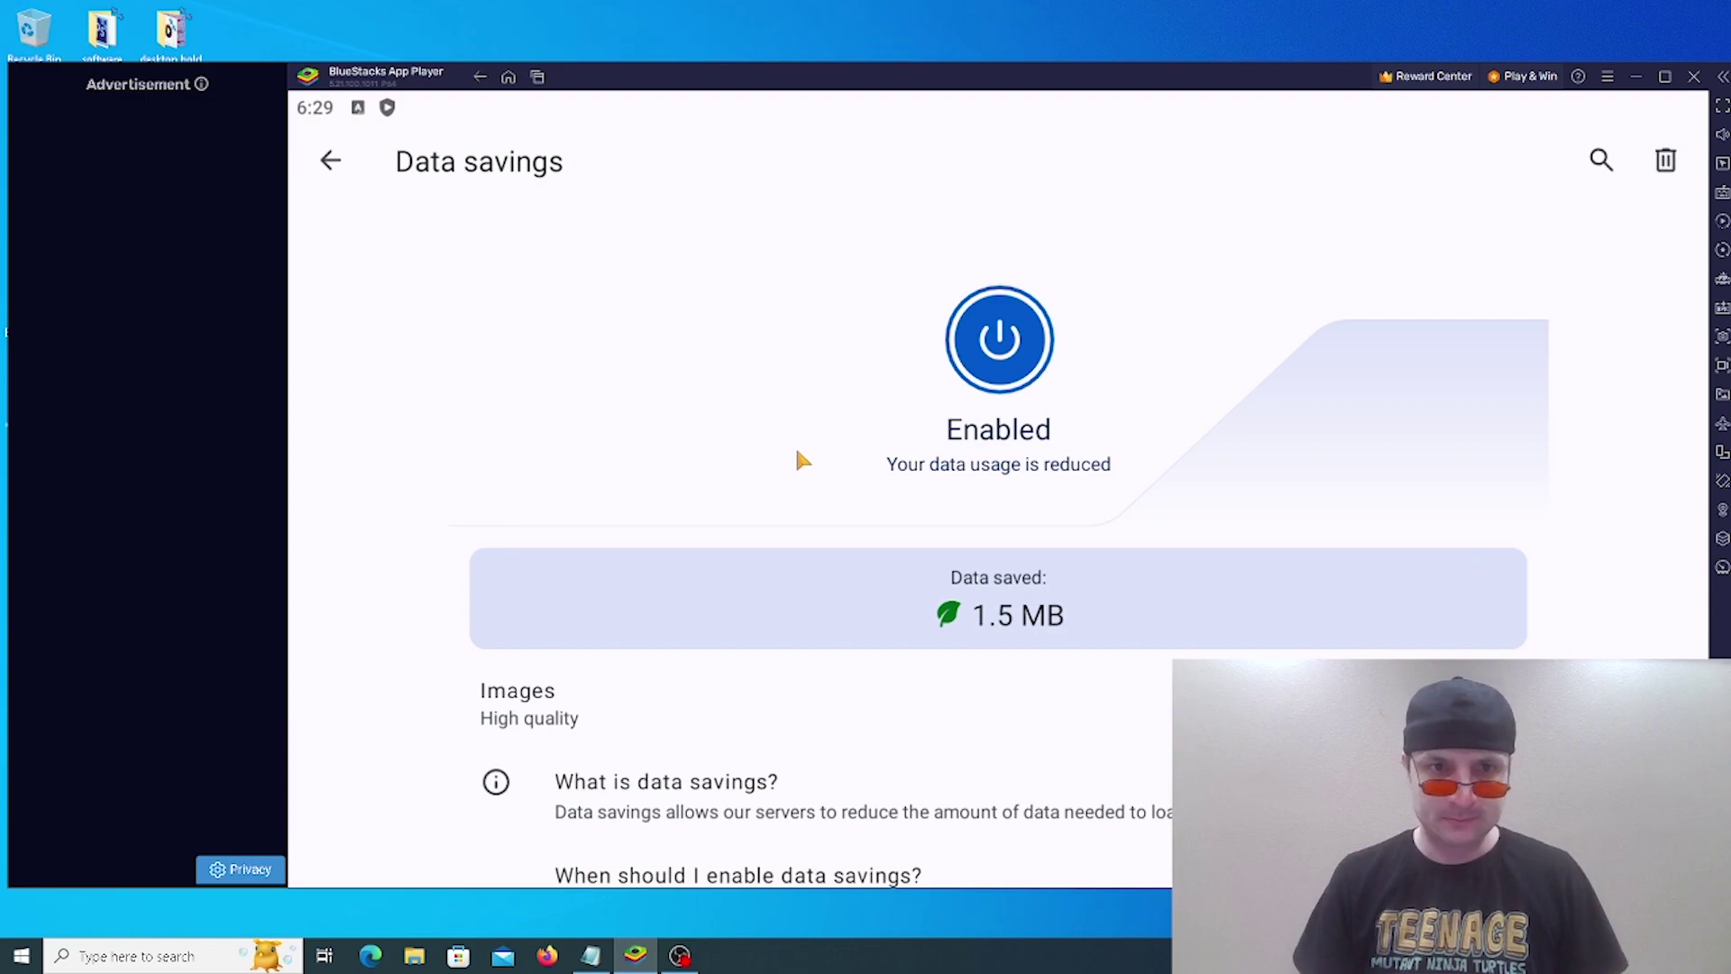
click(330, 160)
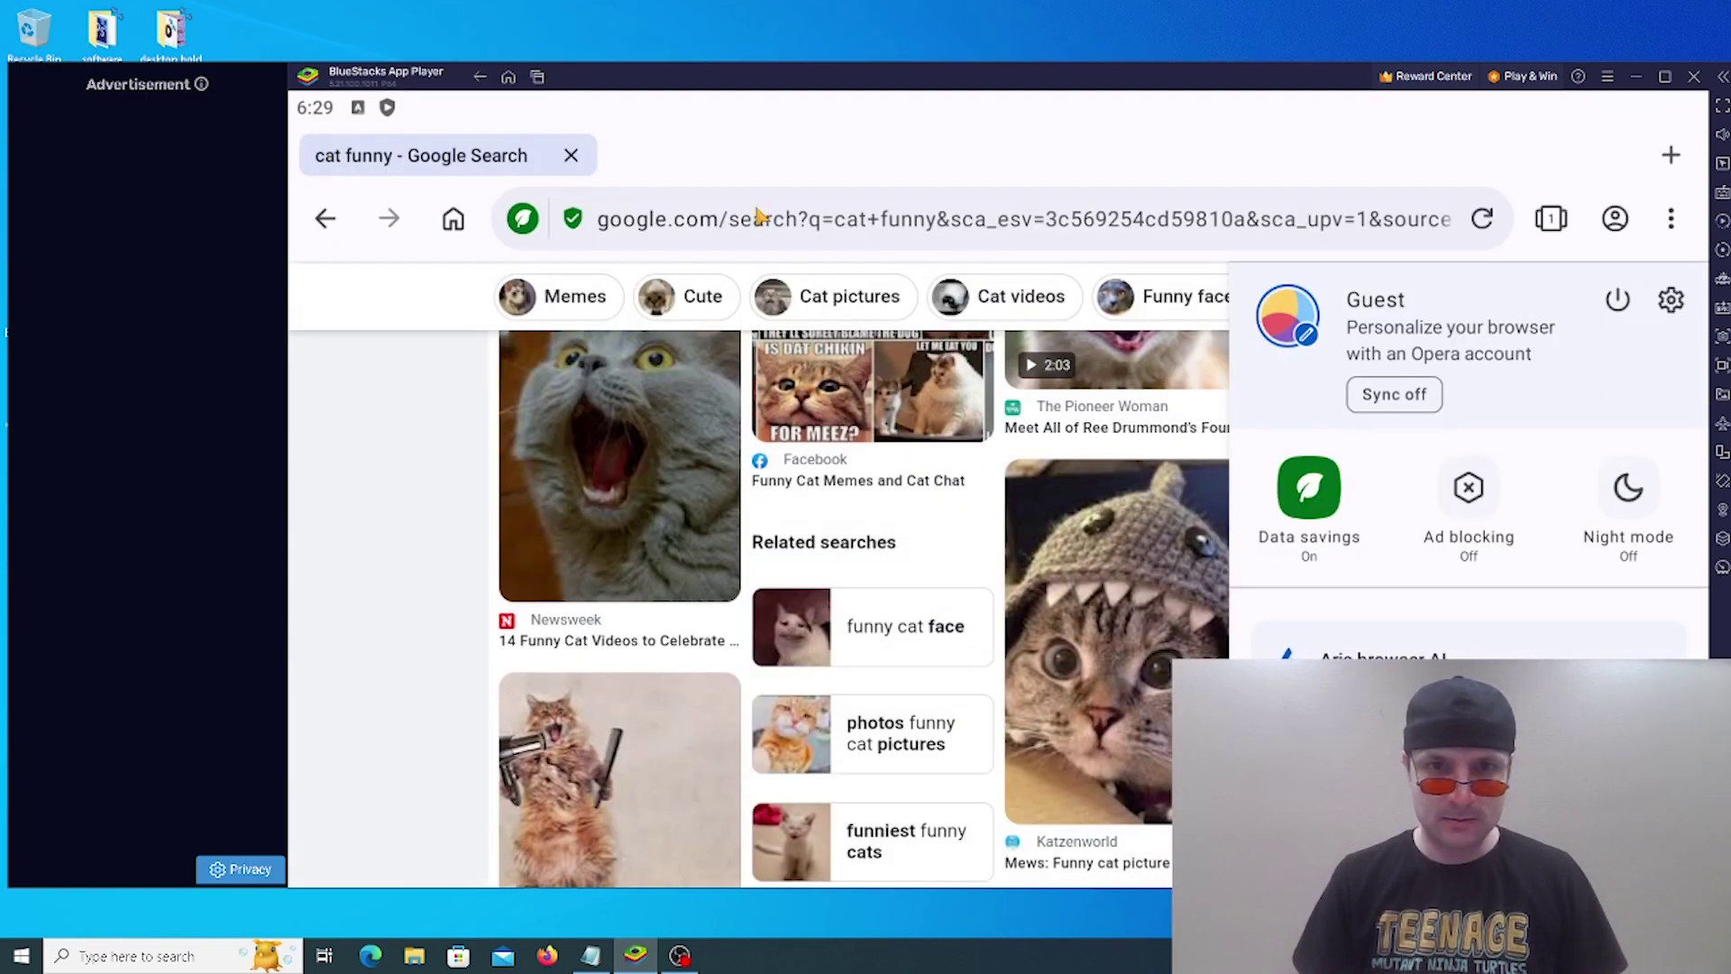
Step: Close the Opera menu and load hotmail.com
click(757, 216)
click(760, 219)
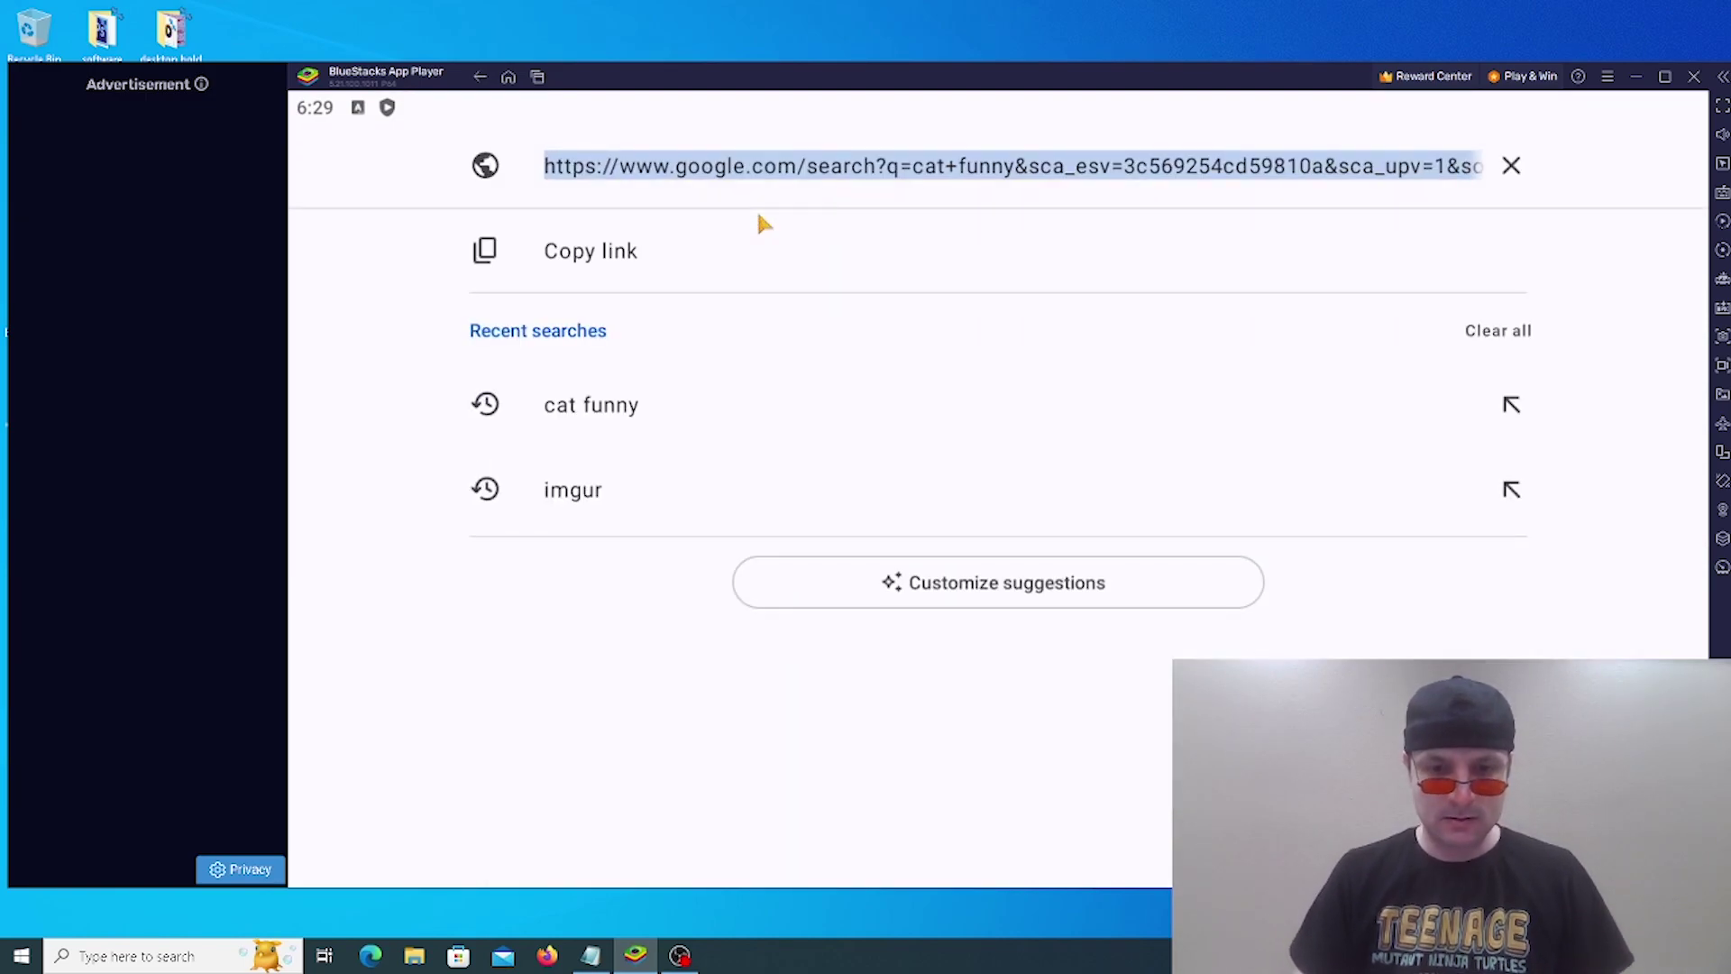
text(hotmail.com)
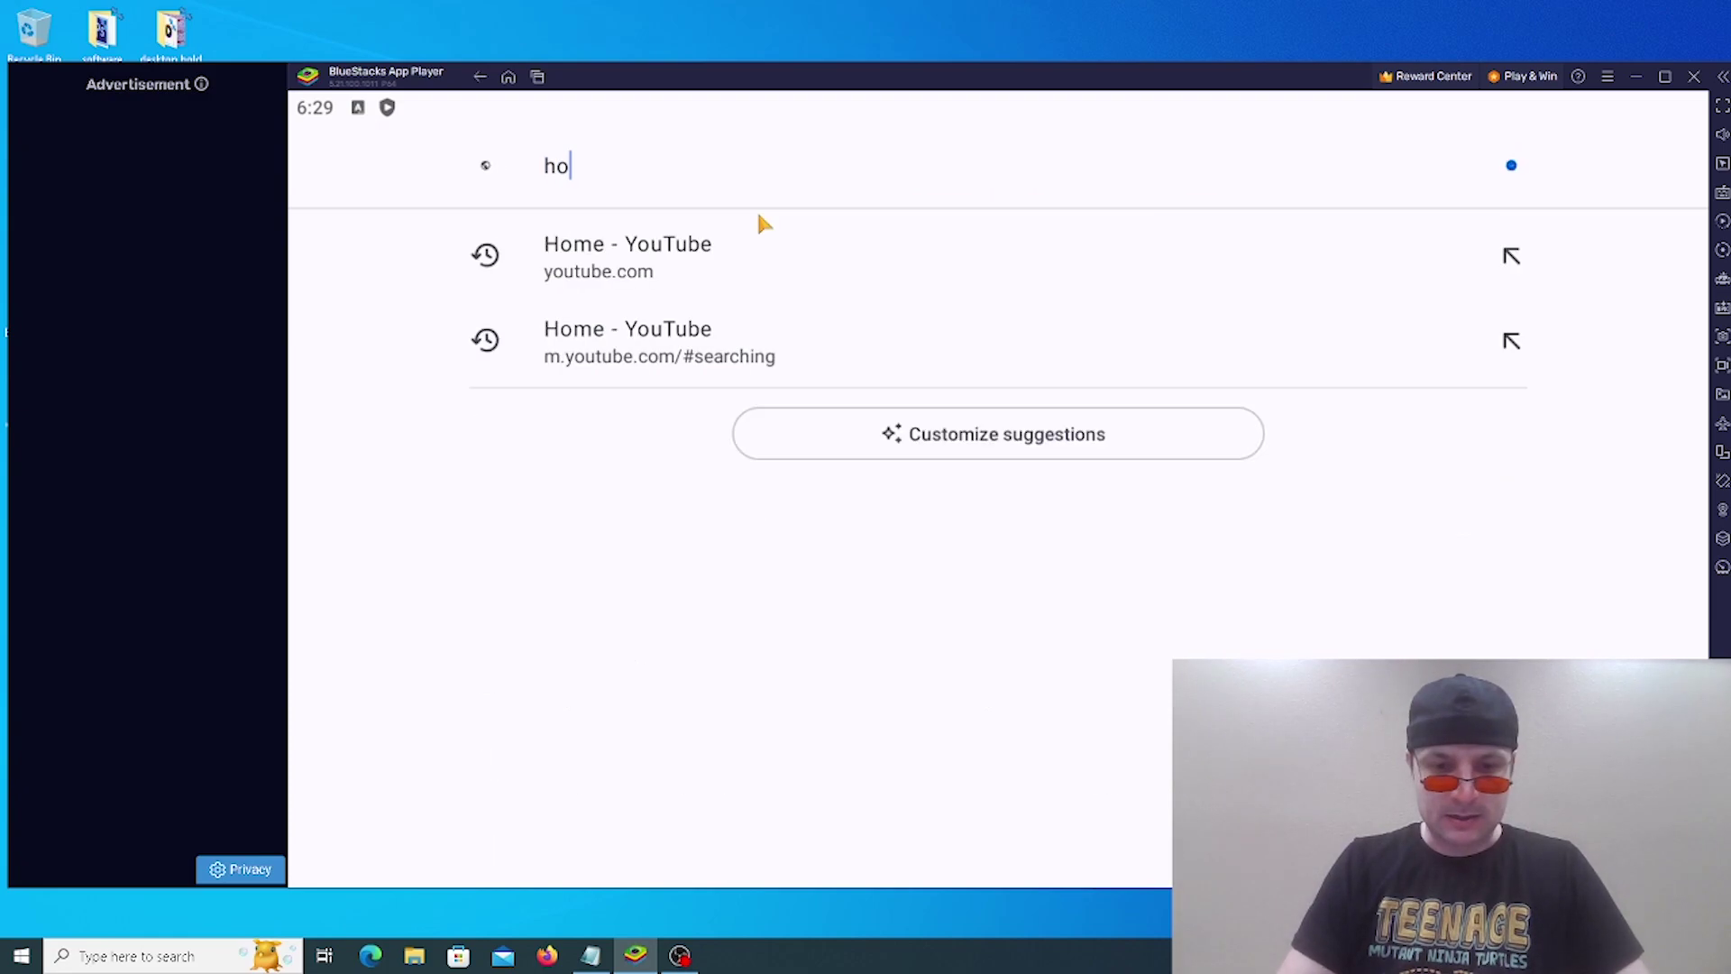
key(Return)
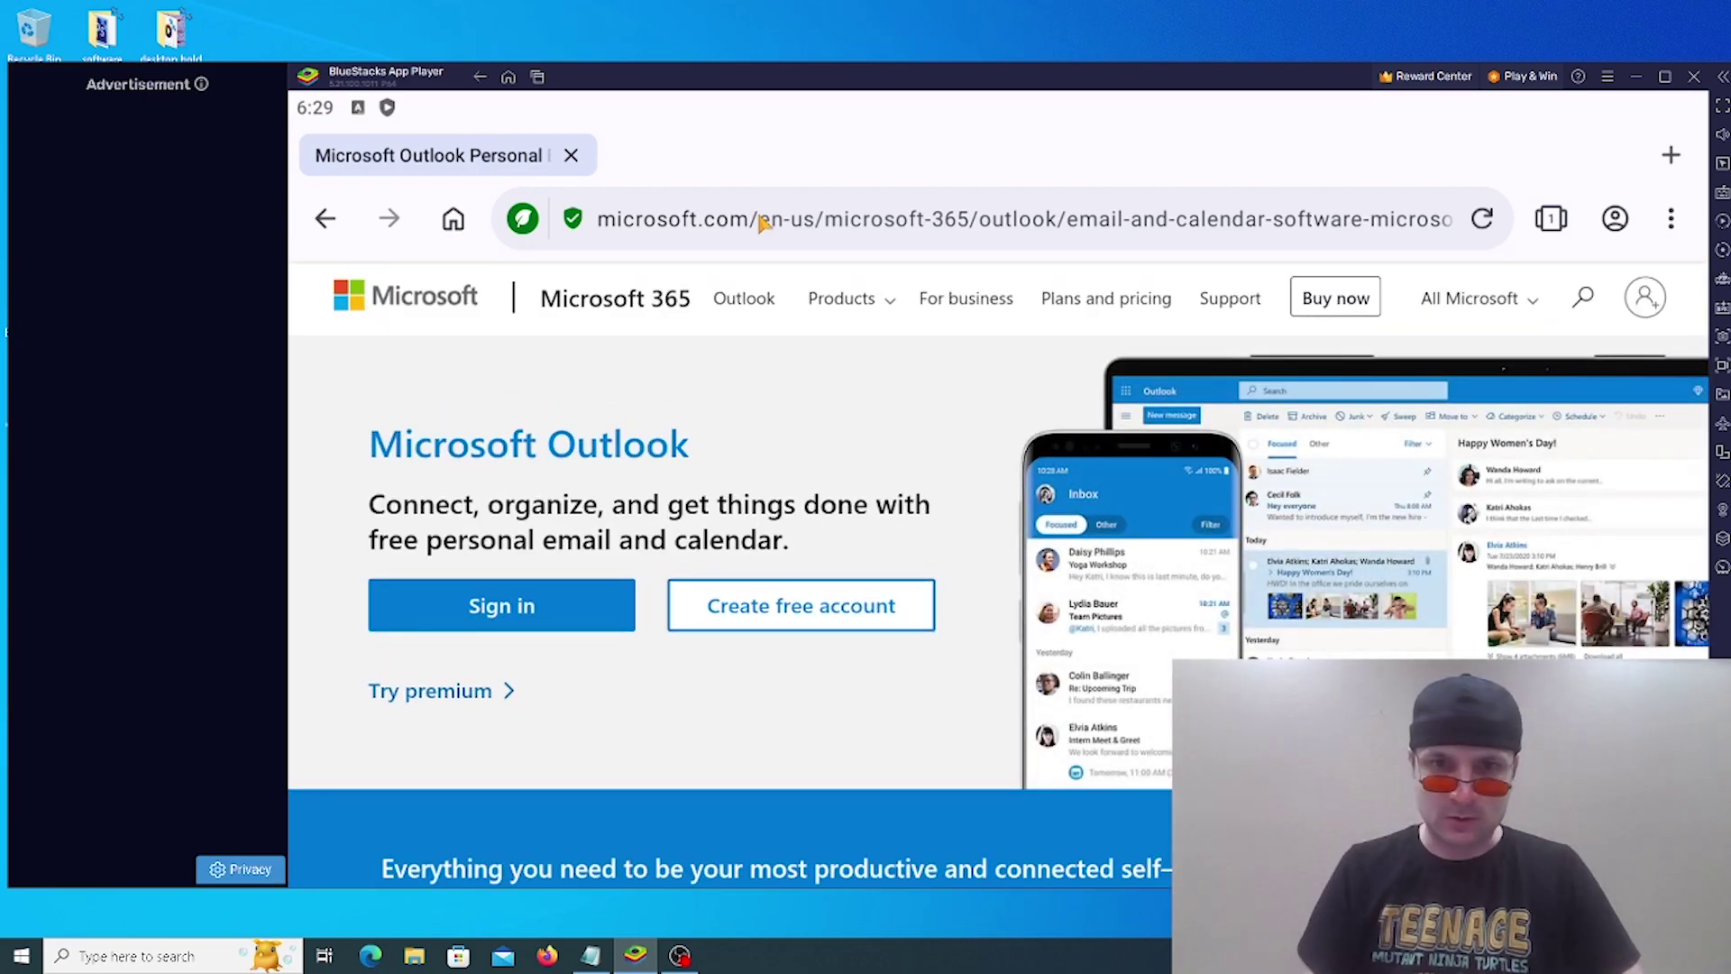
Step: Load yahoo.com, scroll down to its footer links and dismiss the sign-in card
click(760, 221)
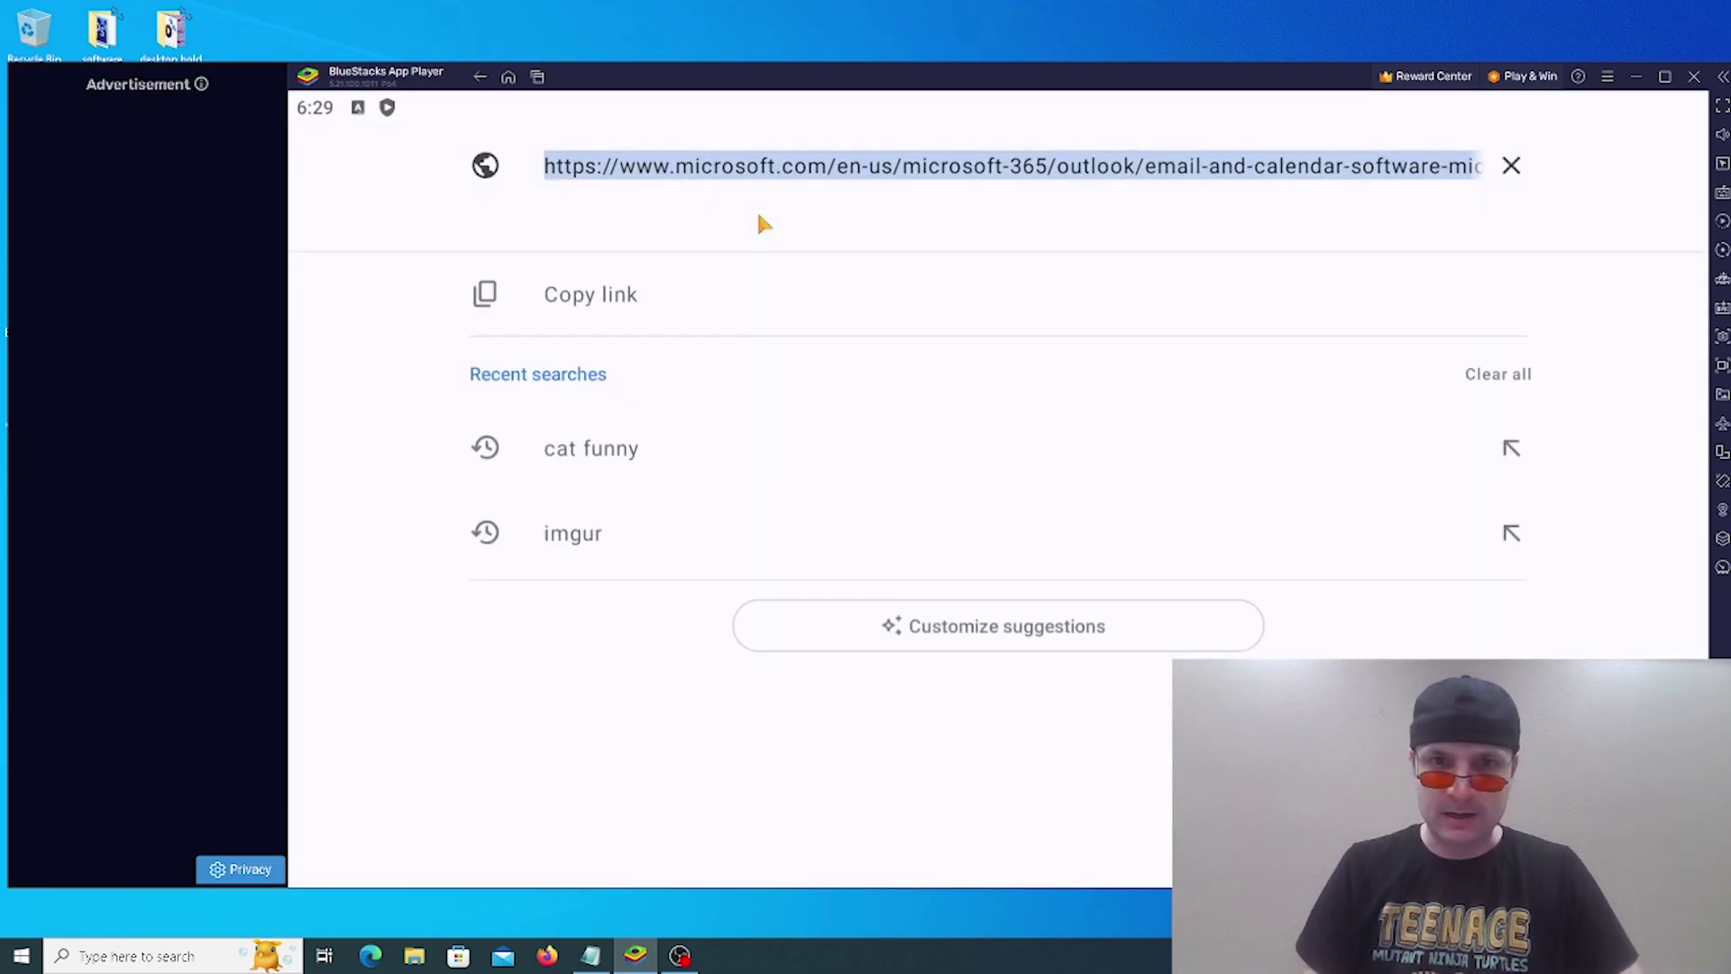
text(yas)
key(BackSpace)
text(h)
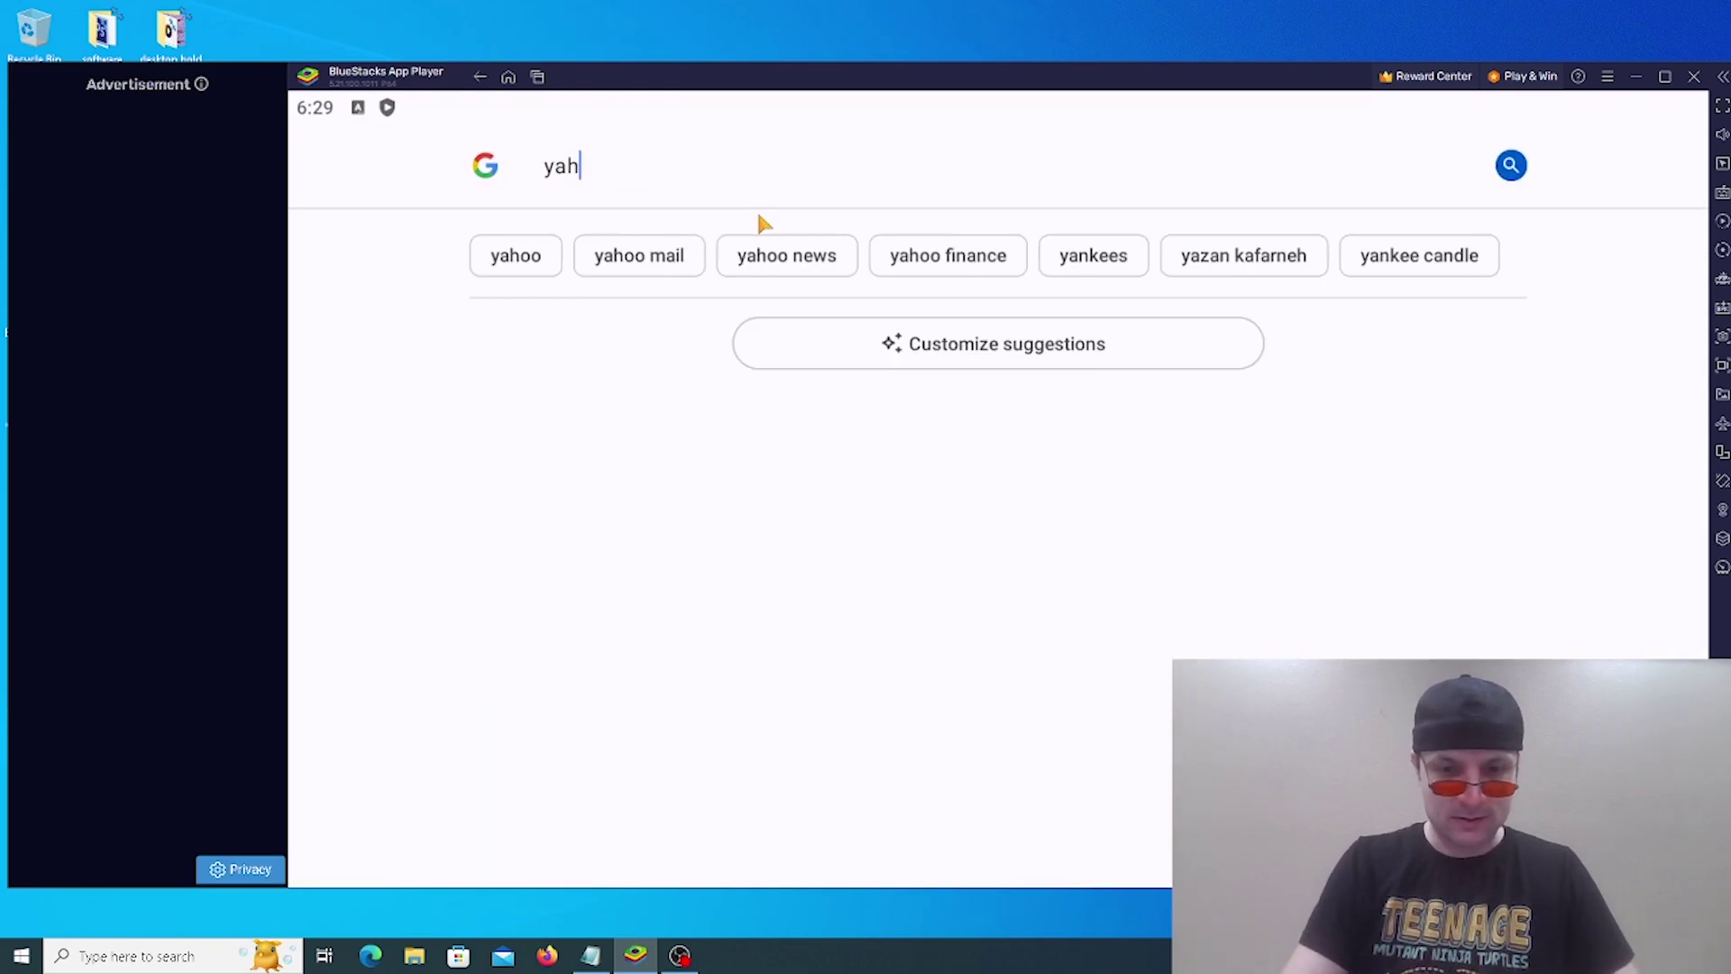
text(oo.com)
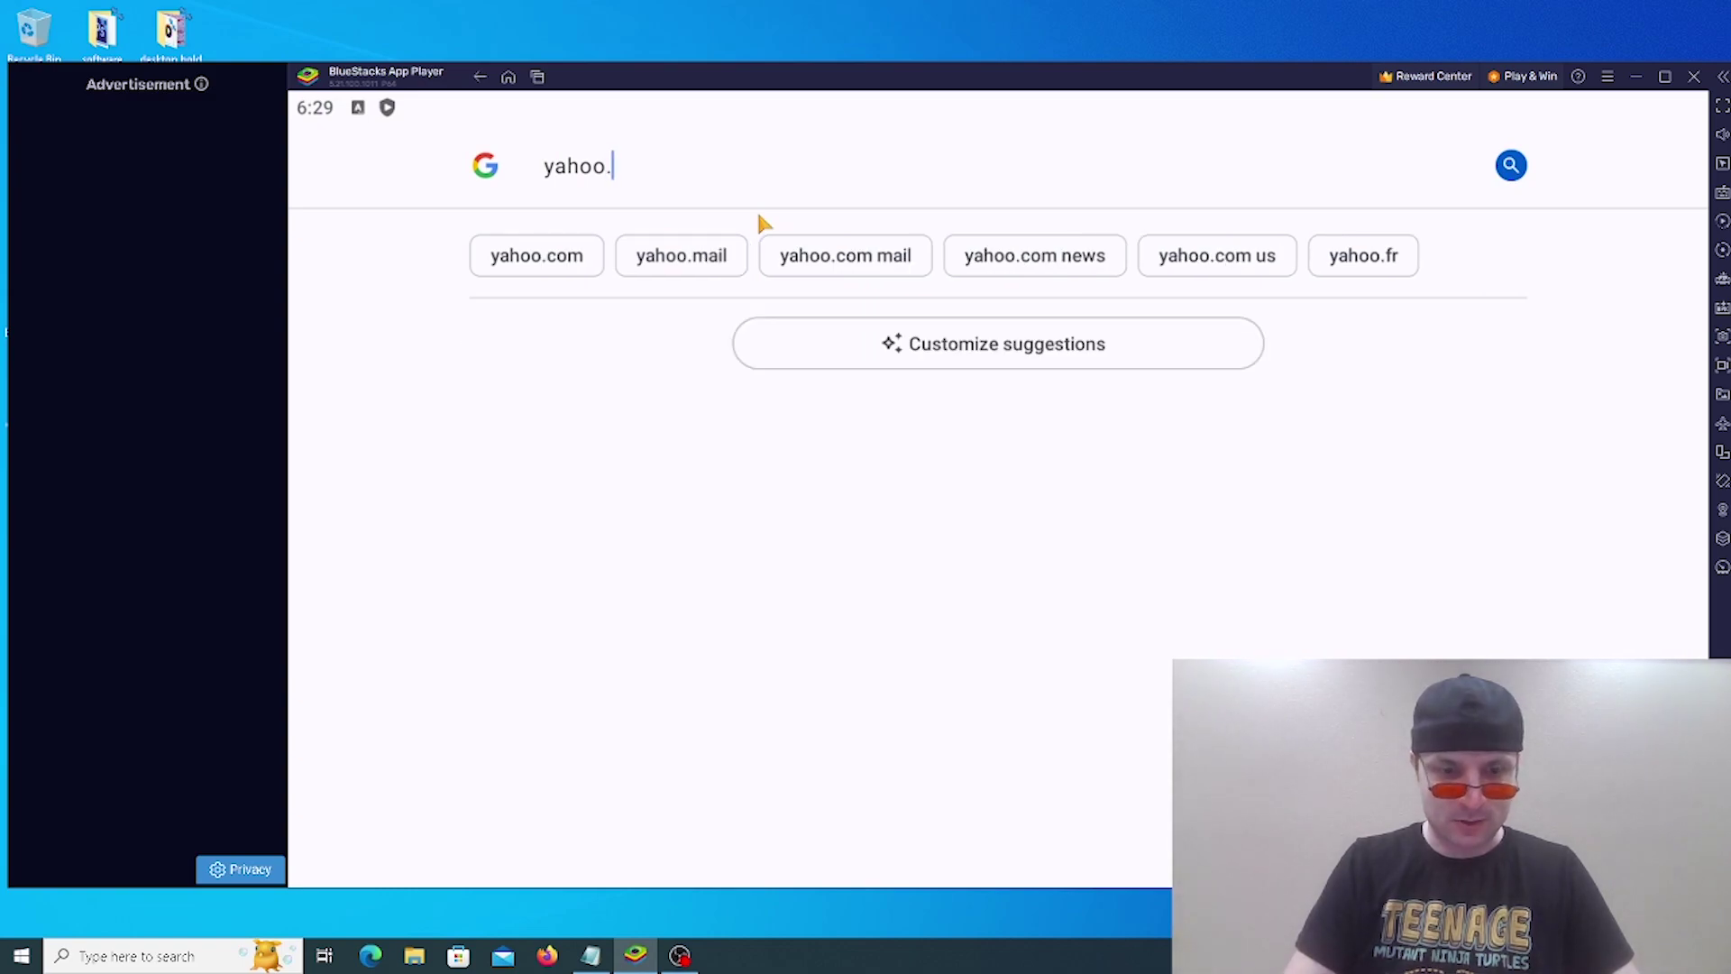
key(Return)
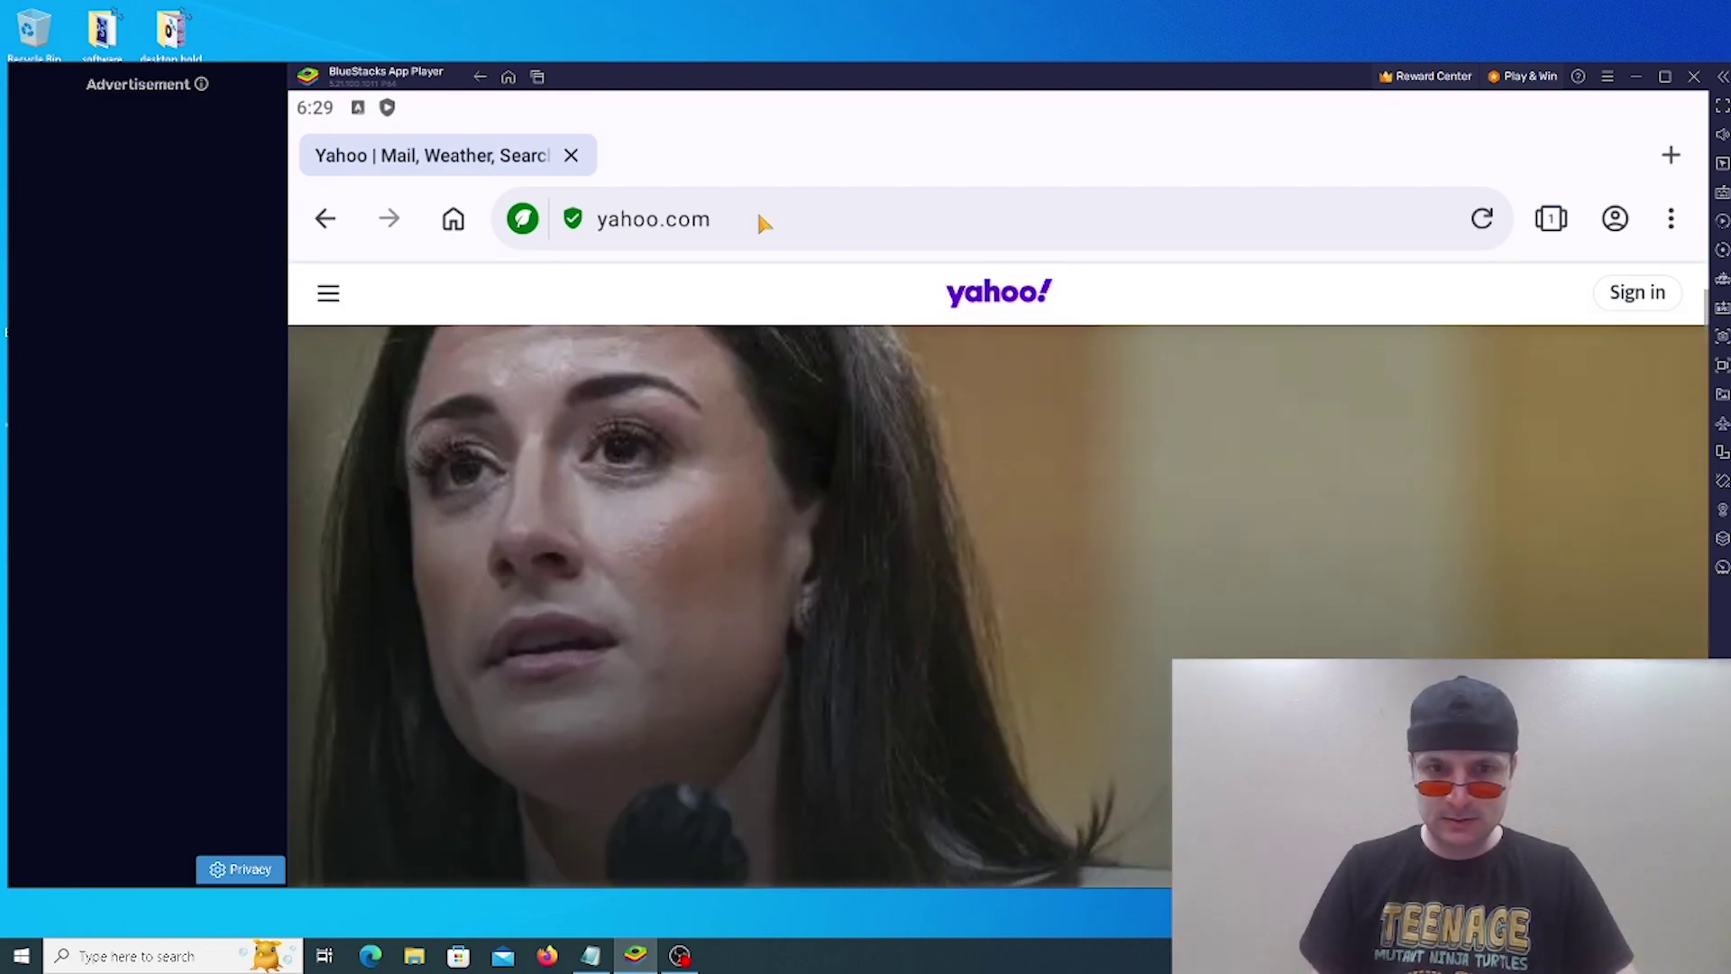
scroll(758, 216, down, 10)
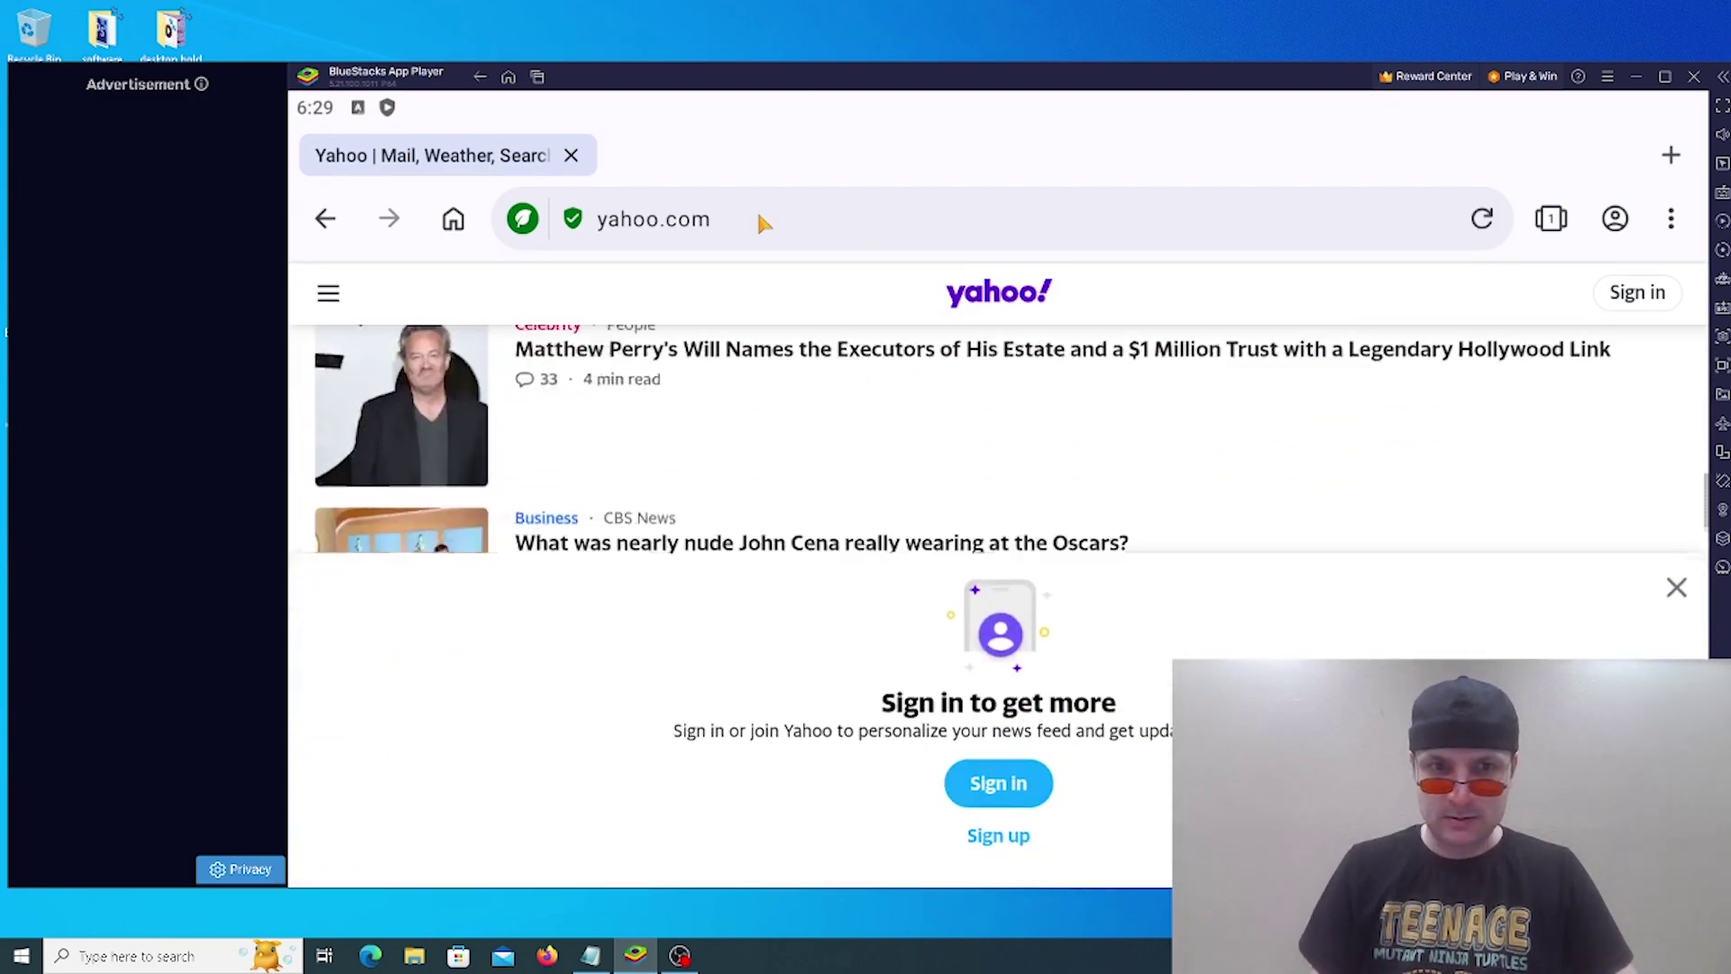
scroll(759, 216, down, 10)
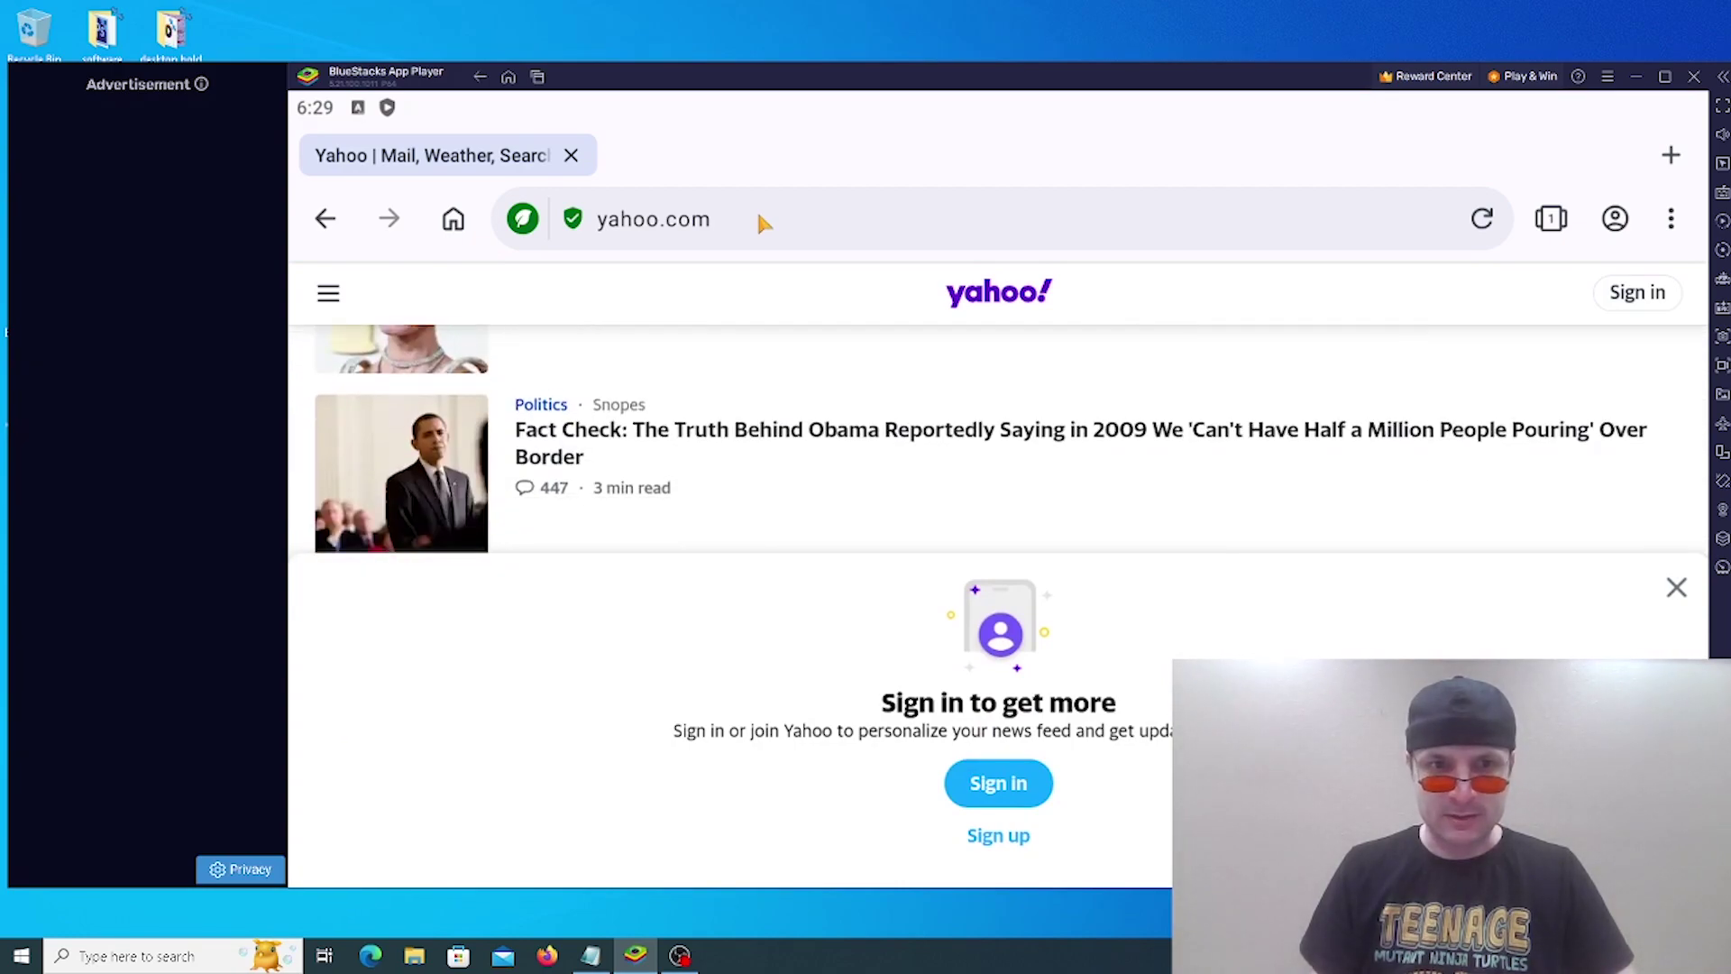
scroll(759, 221, down, 8)
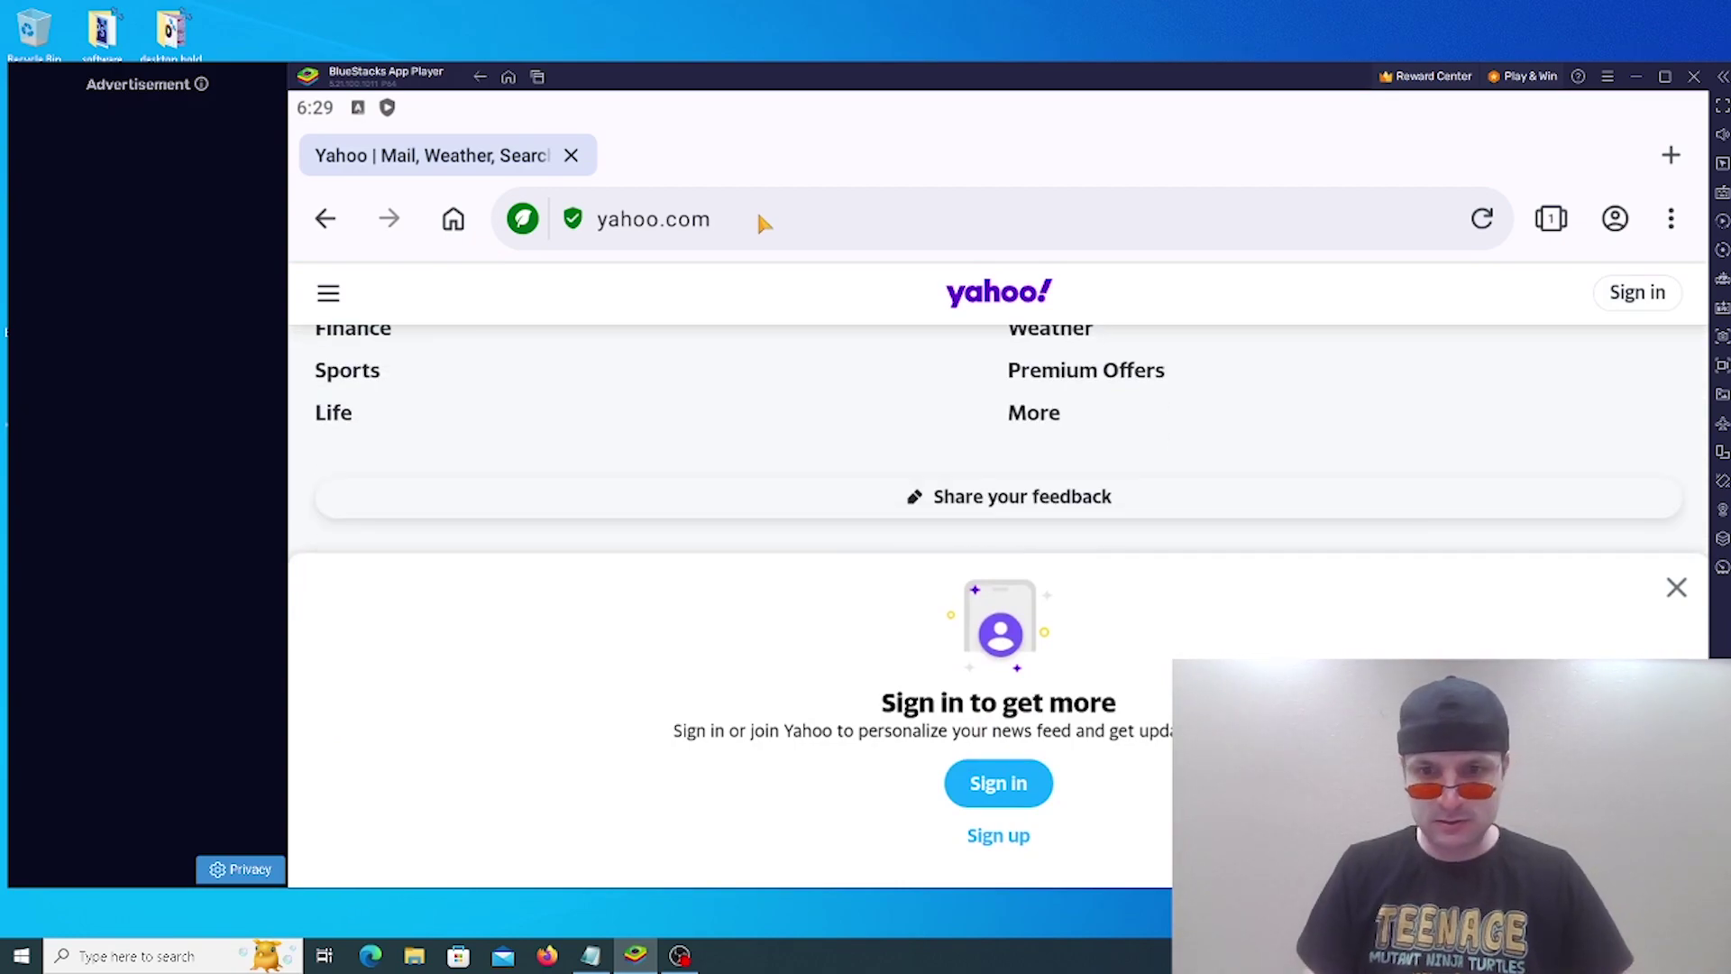
click(1674, 587)
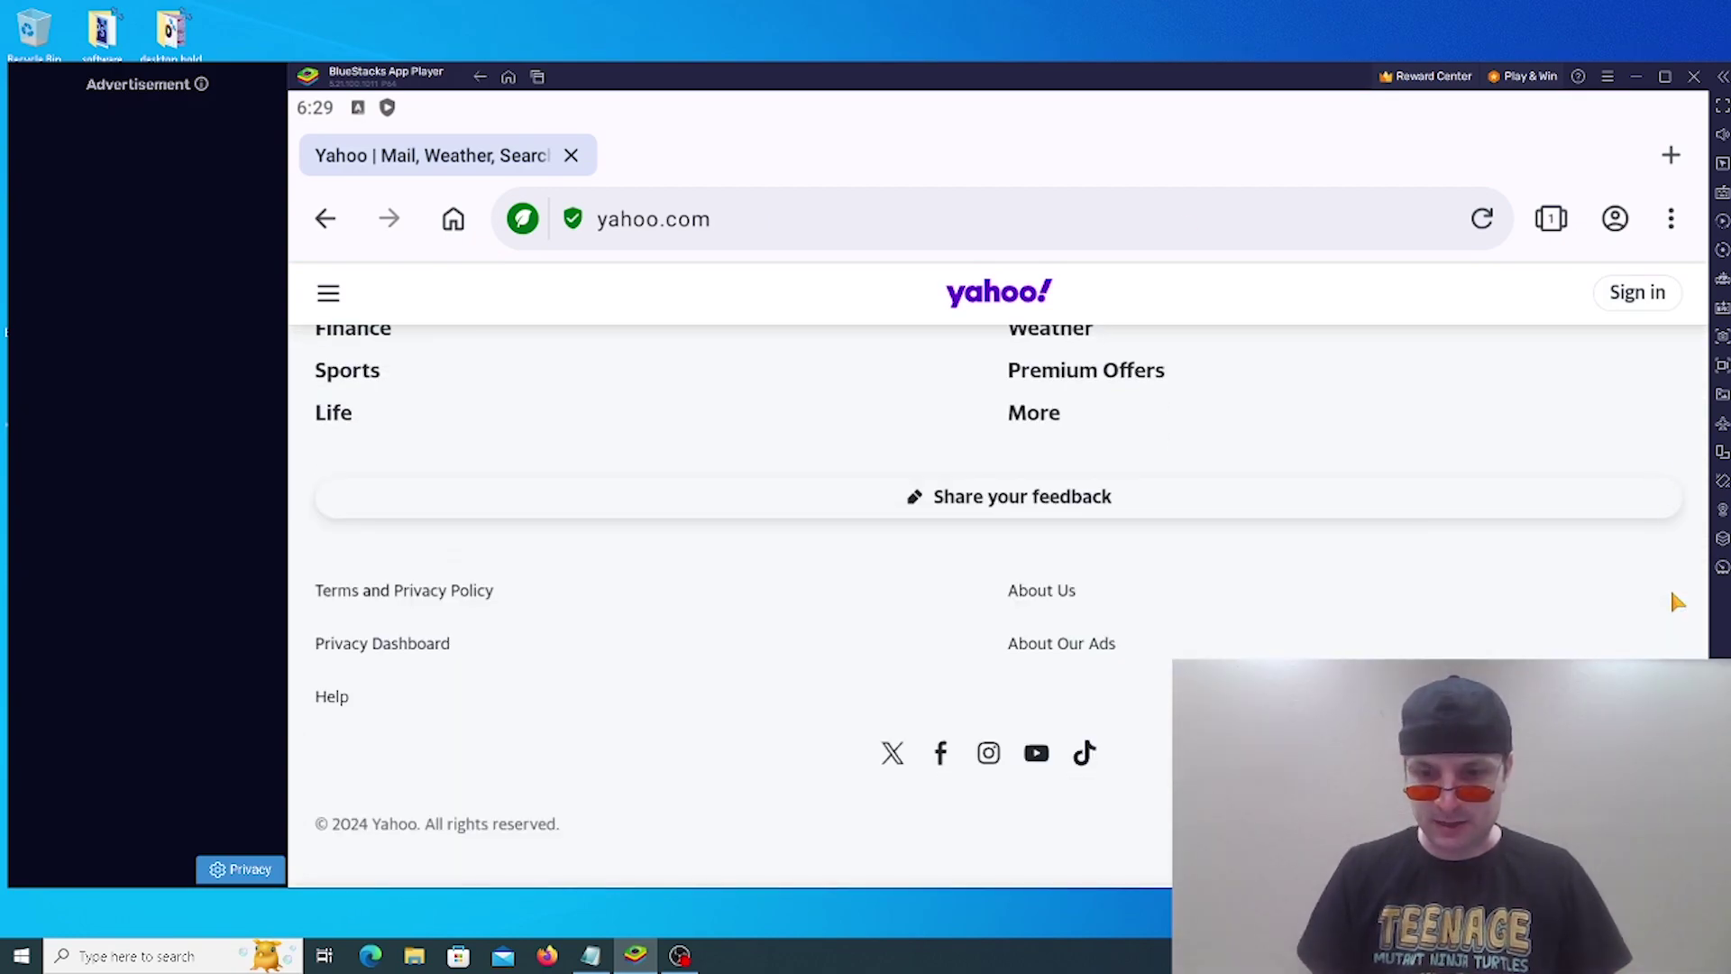
Step: Load facebook.com's mobile login page and open the Opera menu showing Data savings on
click(1318, 215)
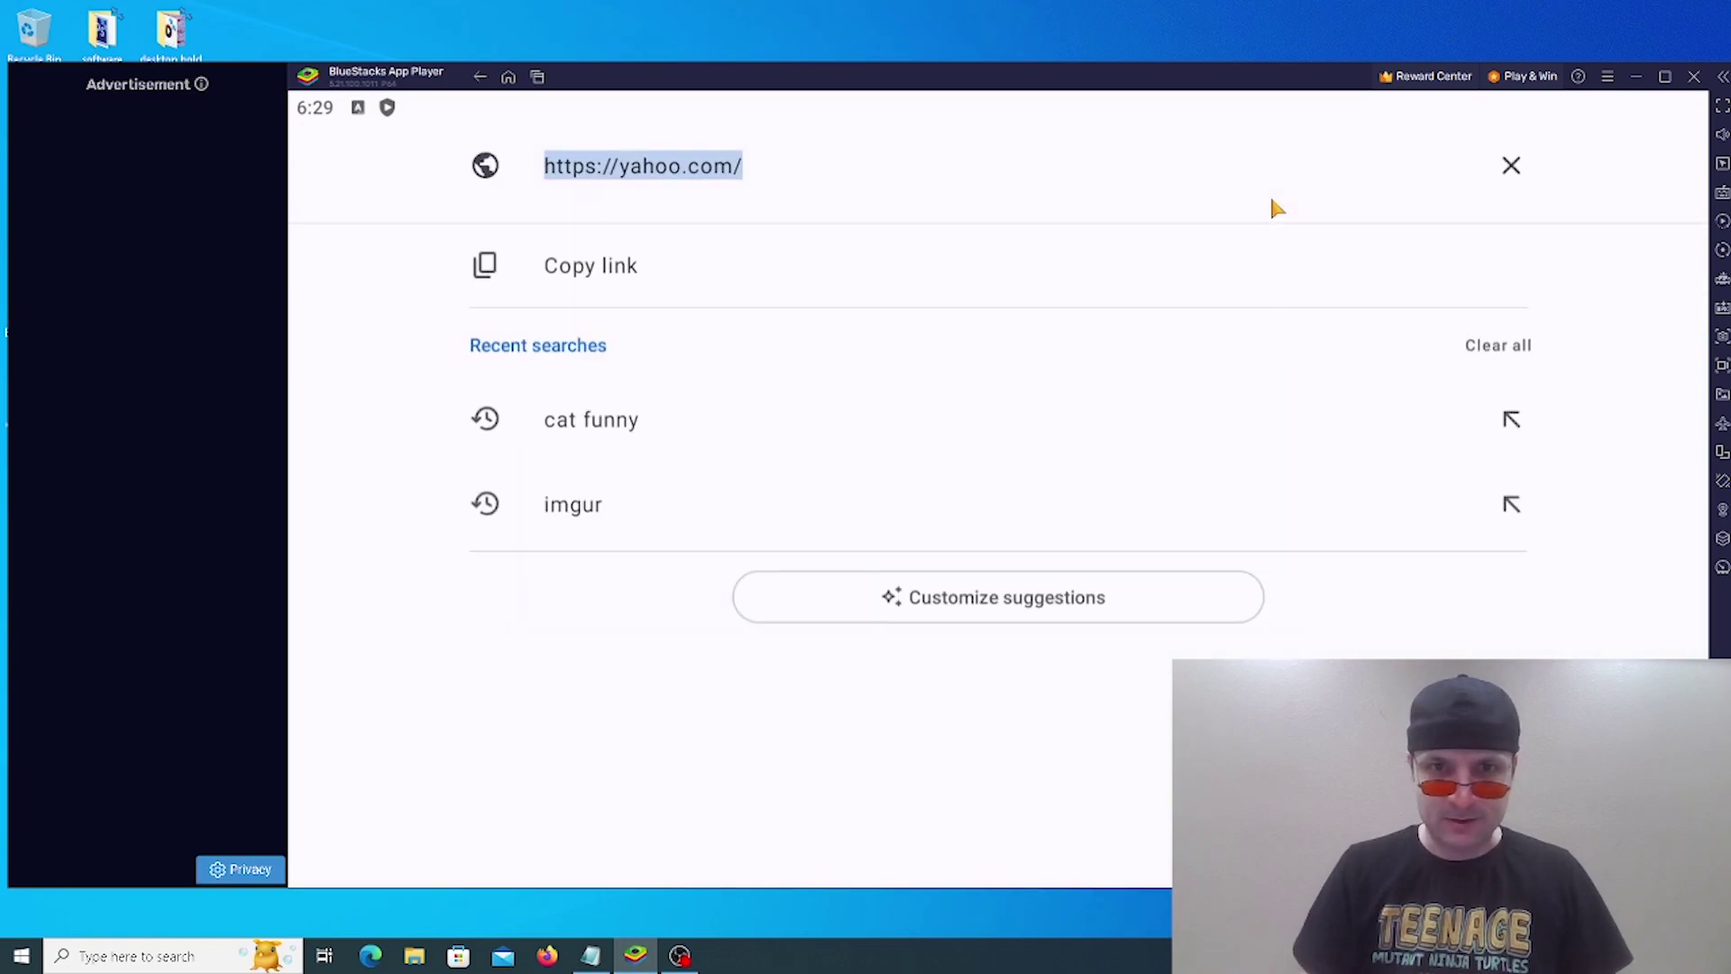
text(facebook.com)
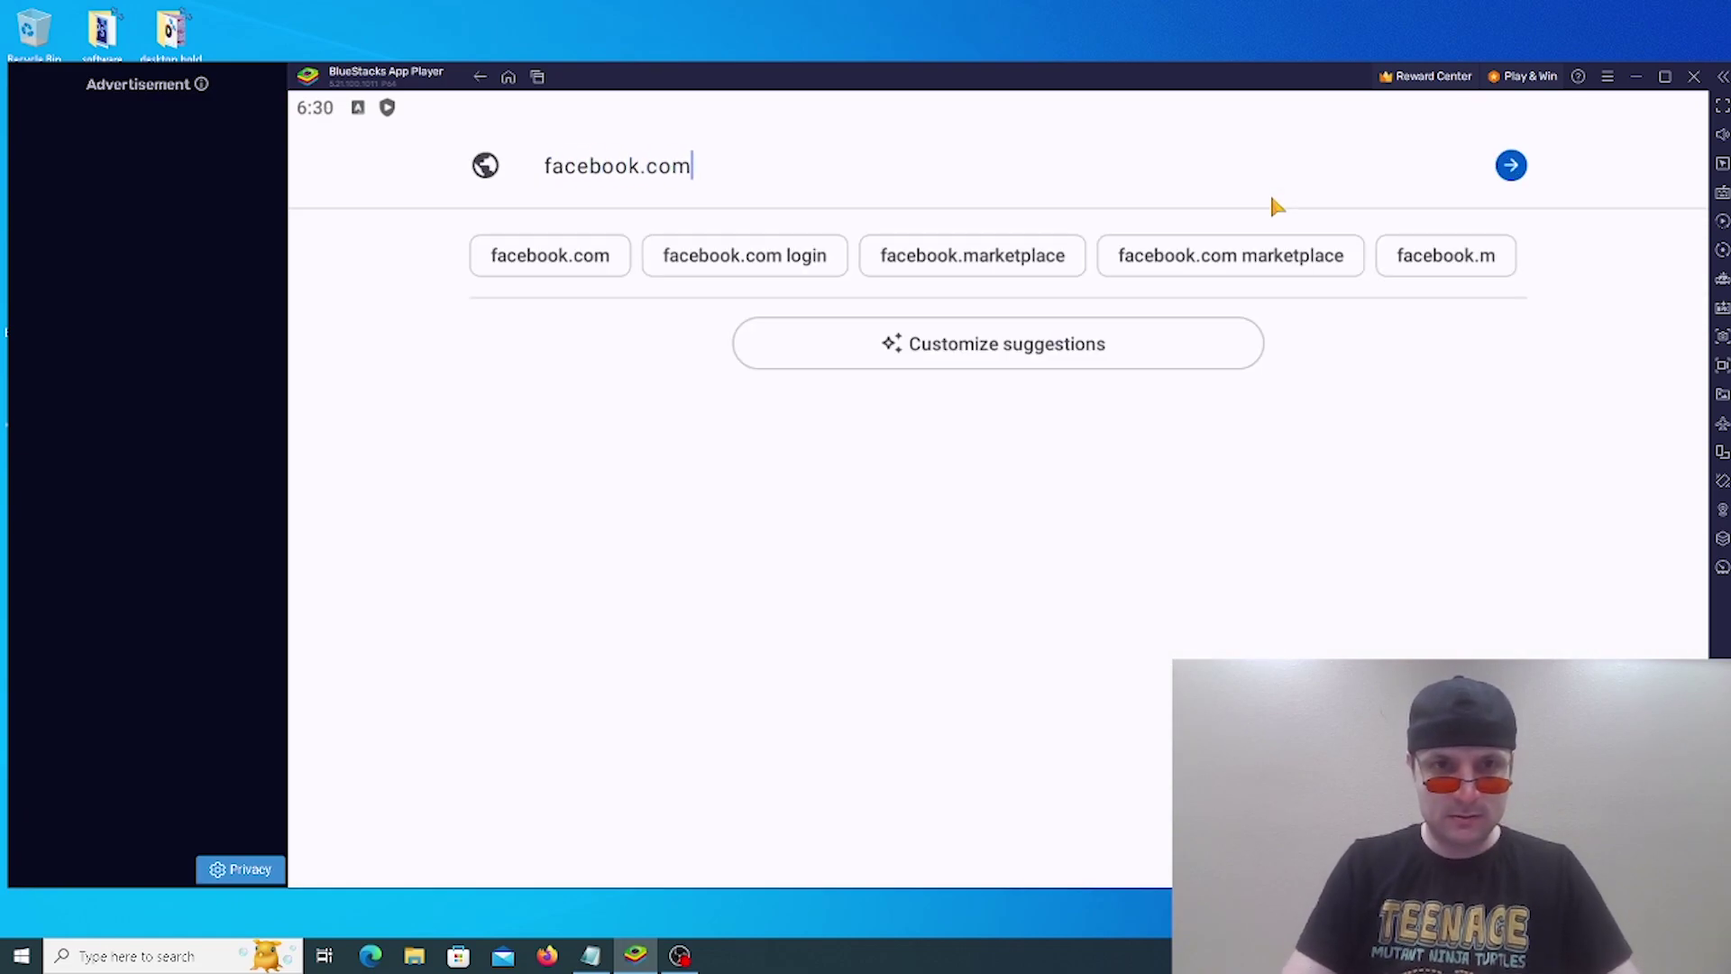
key(Return)
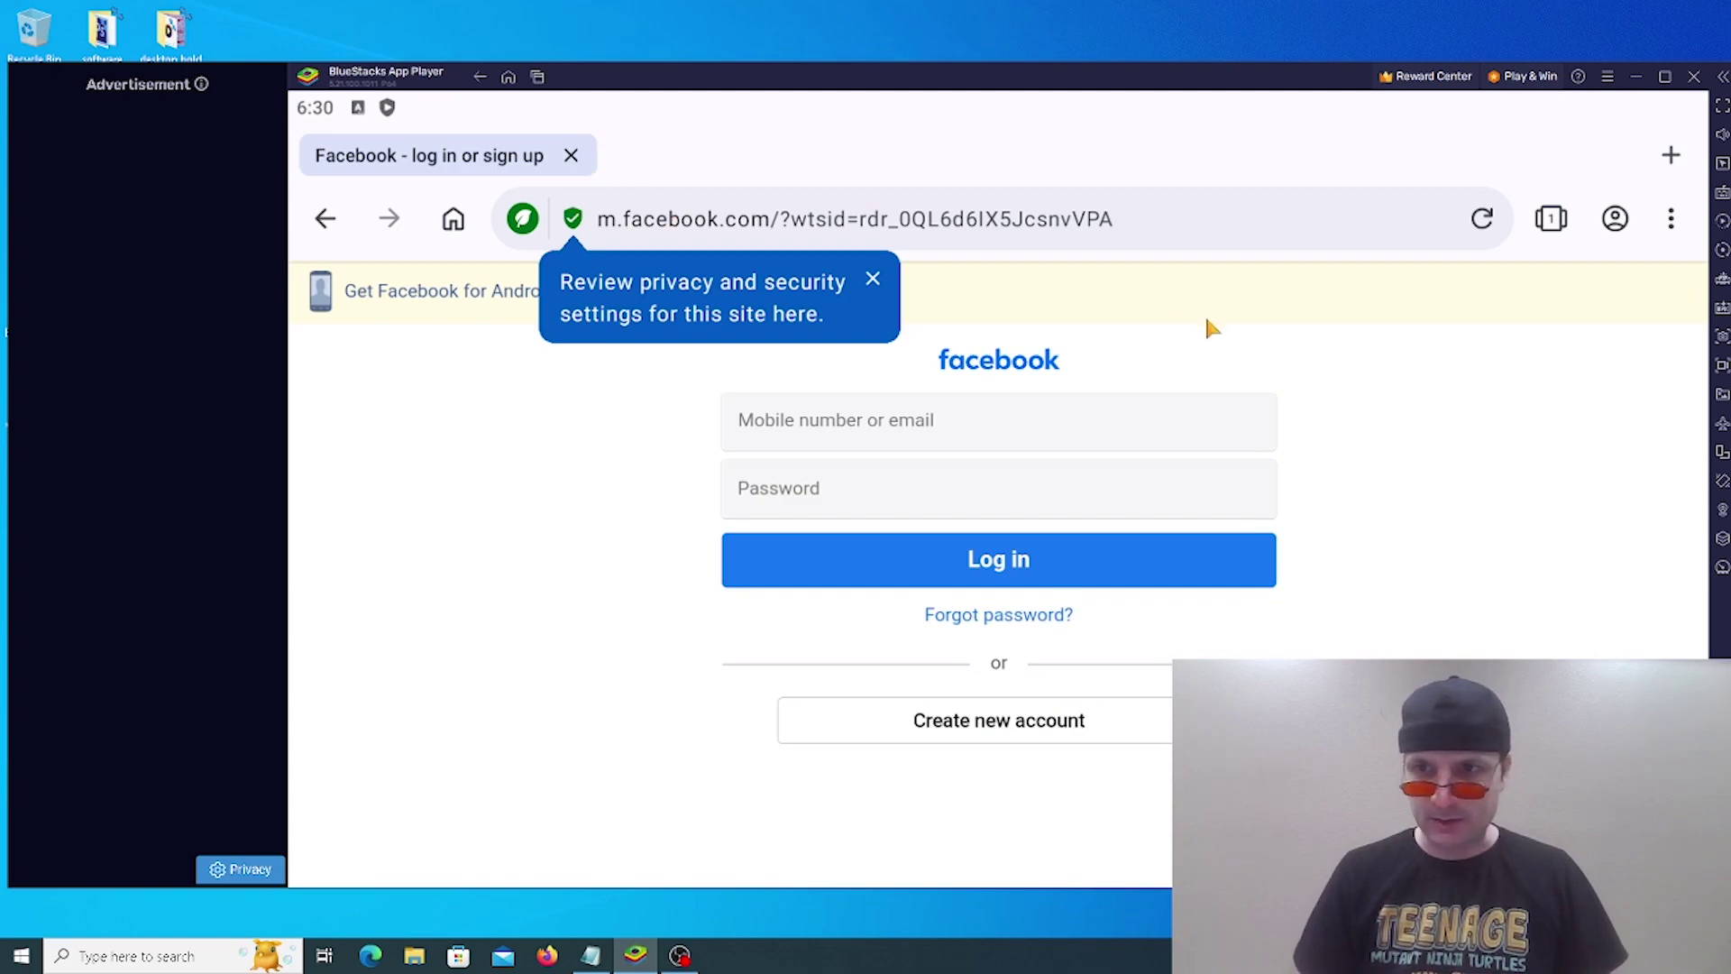
click(1616, 226)
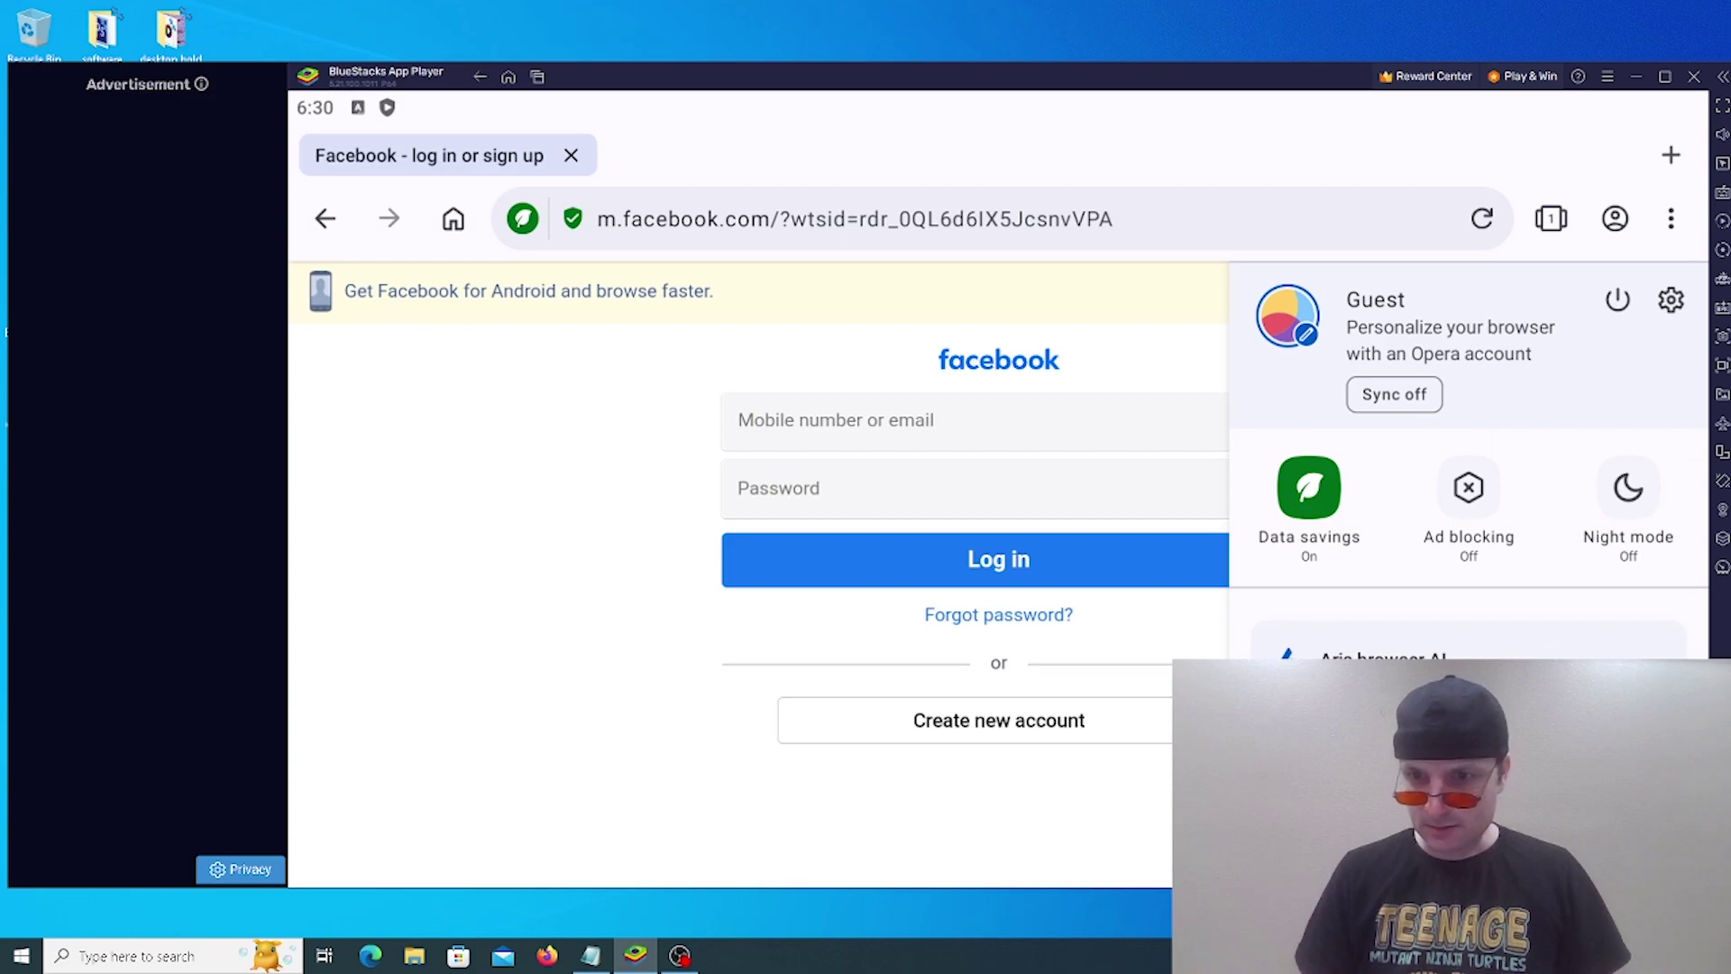
Step: Scroll through Opera's menu panel: Data savings on, Ad blocking and Night mode off
scroll(767, 568, down, 2)
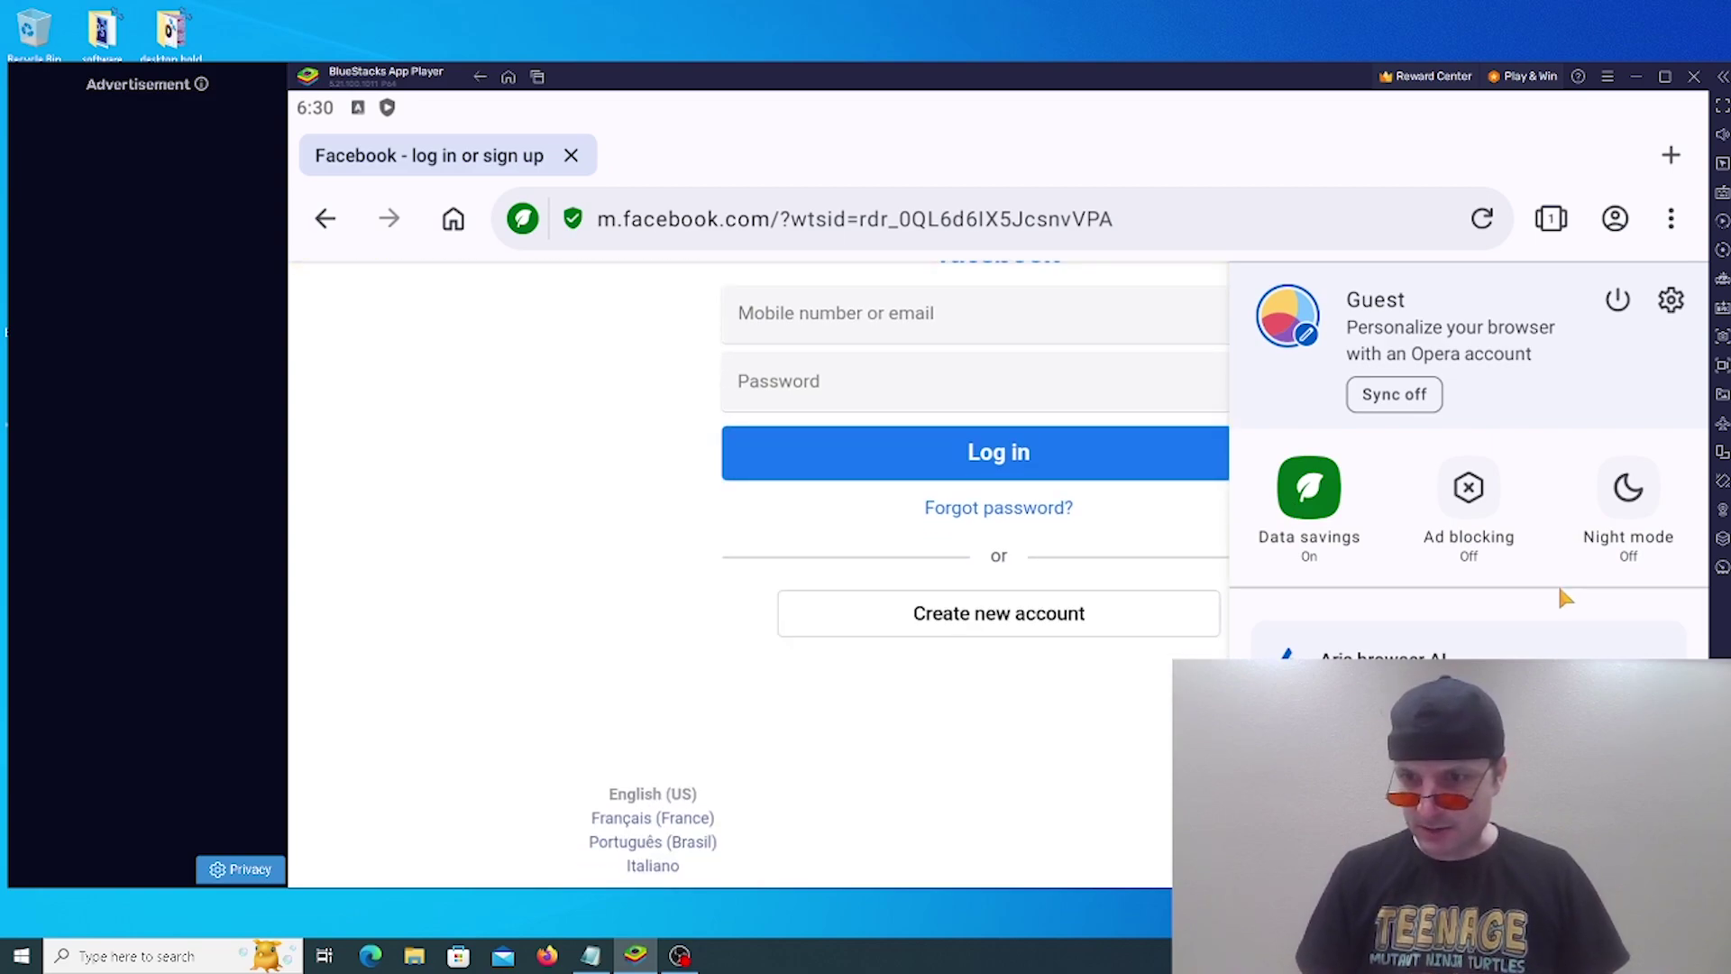
drag(1558, 582, 1523, 229)
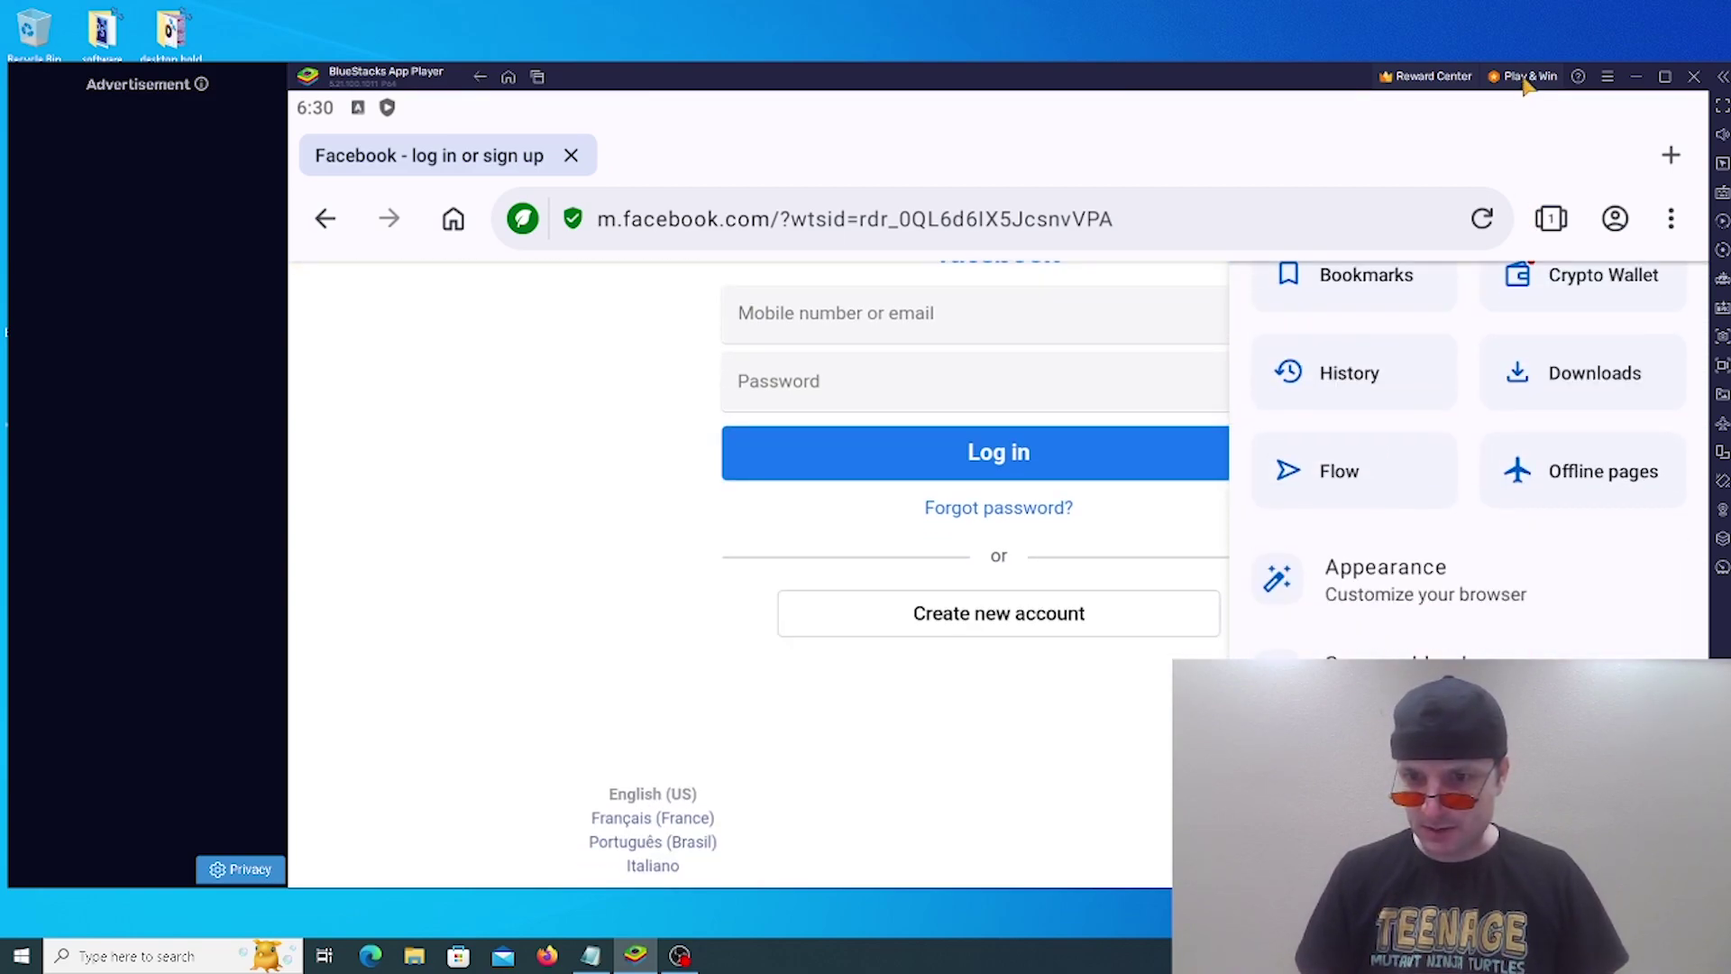
scroll(1621, 624, down, 2)
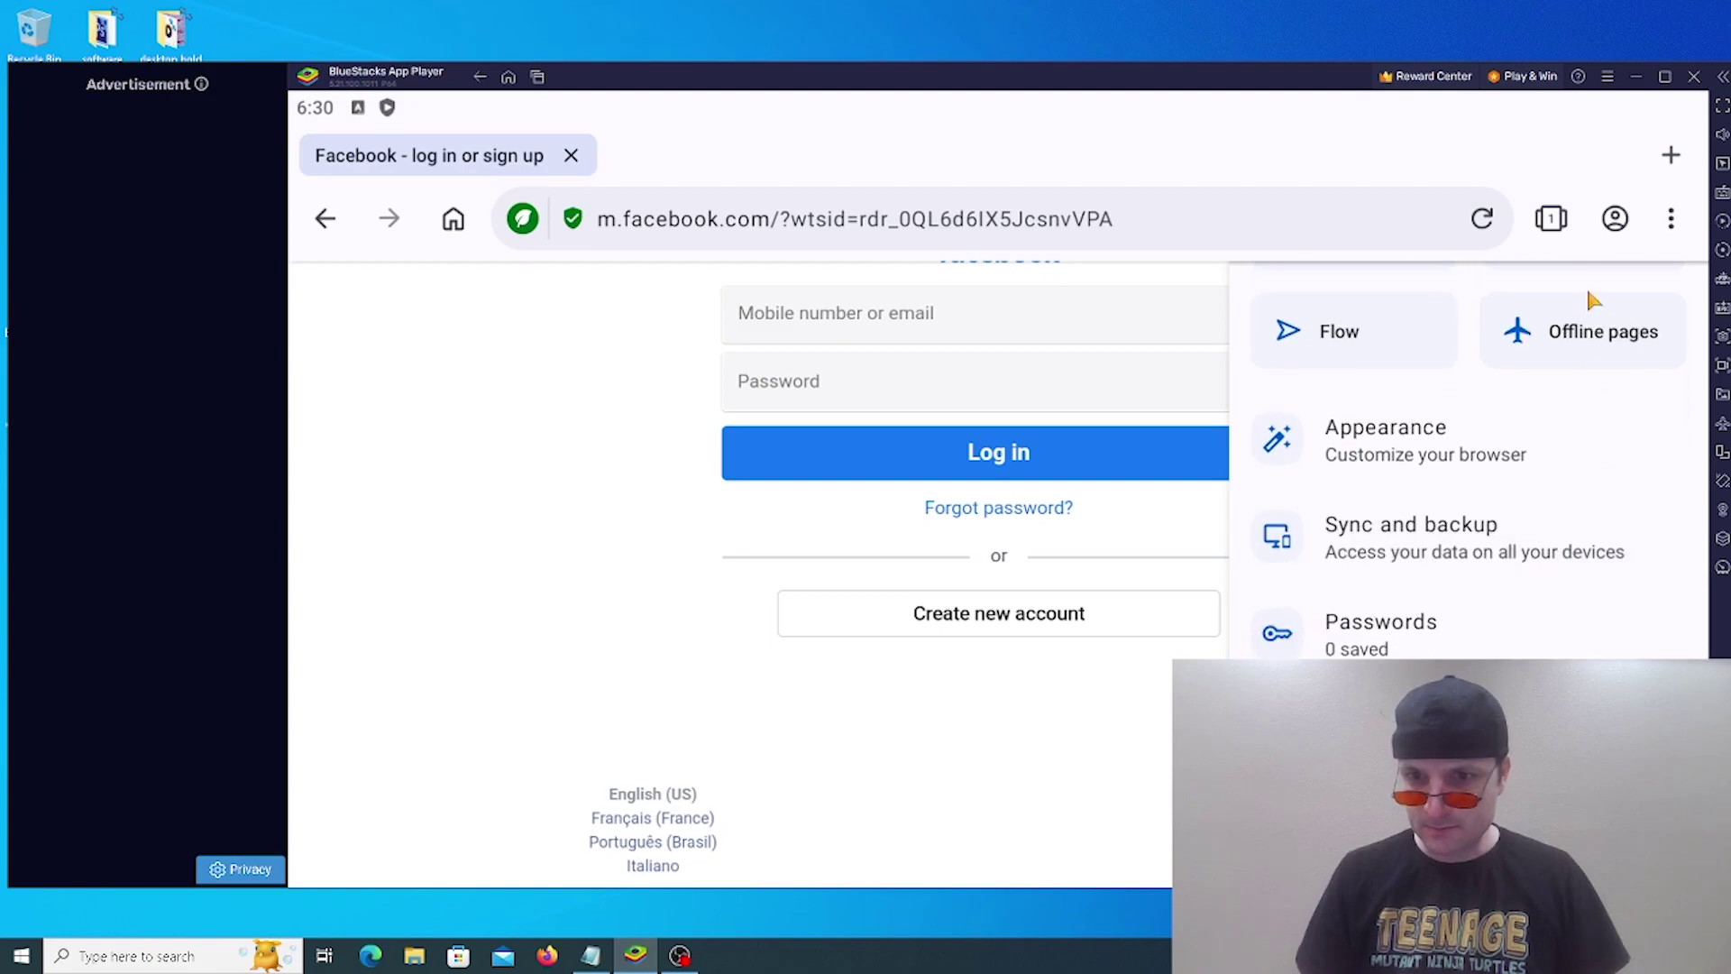
scroll(1587, 285, up, 5)
scroll(1643, 532, up, 2)
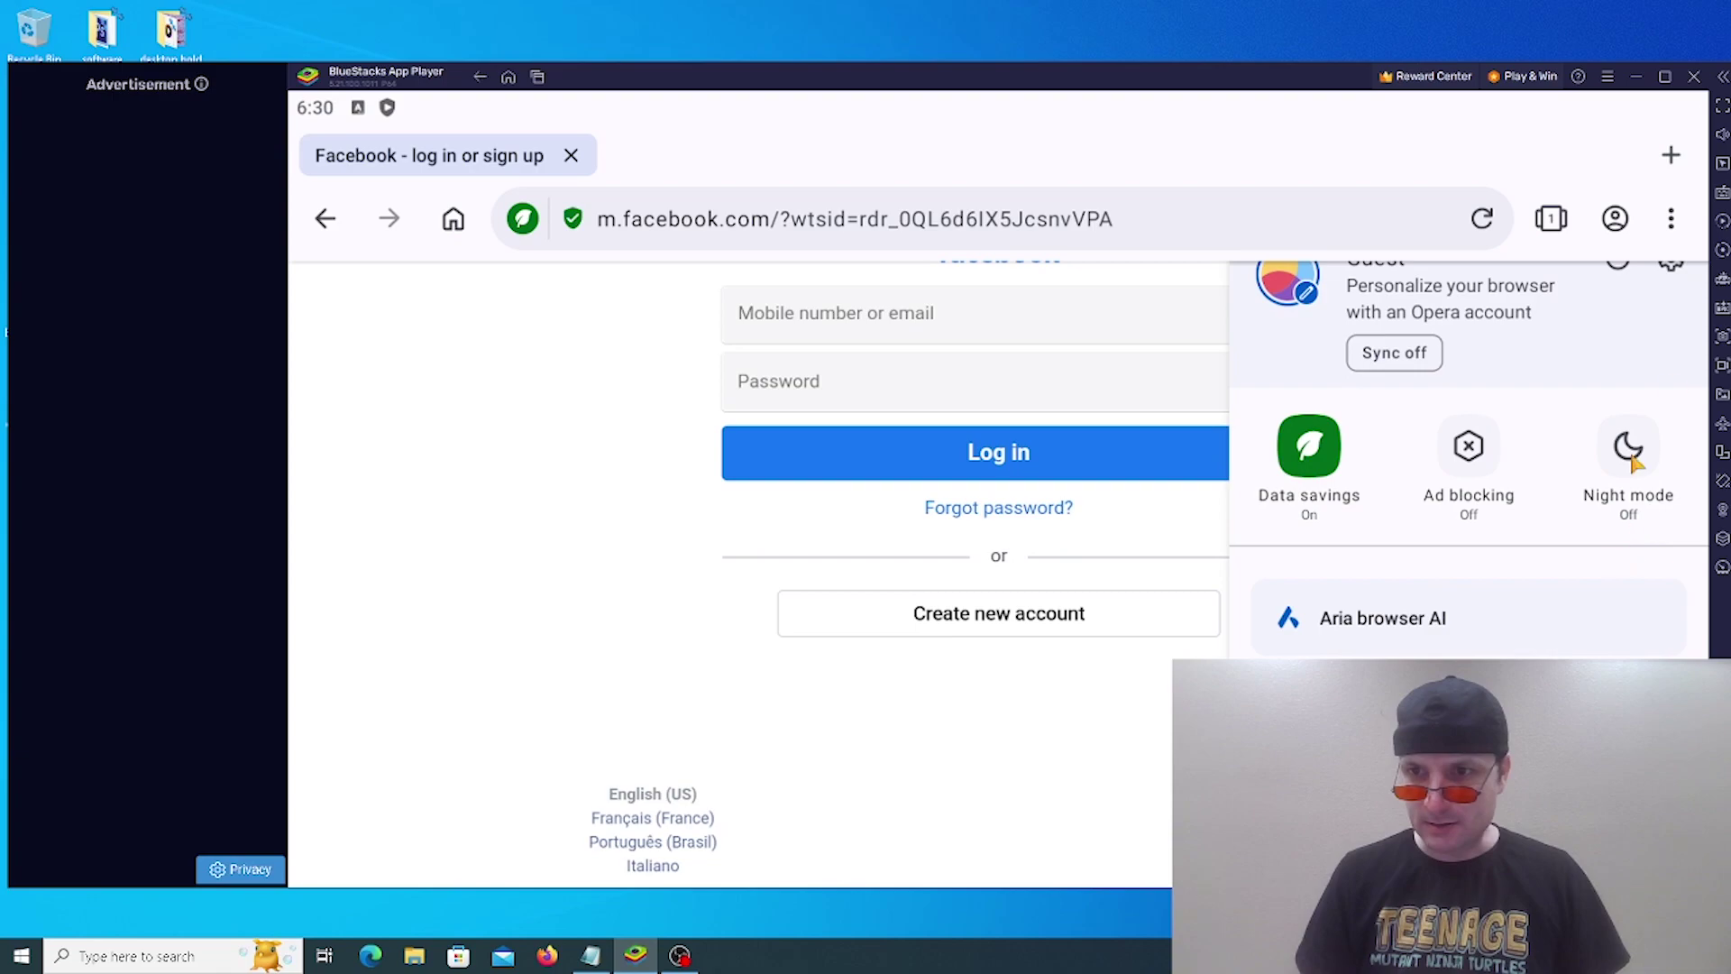
click(1671, 267)
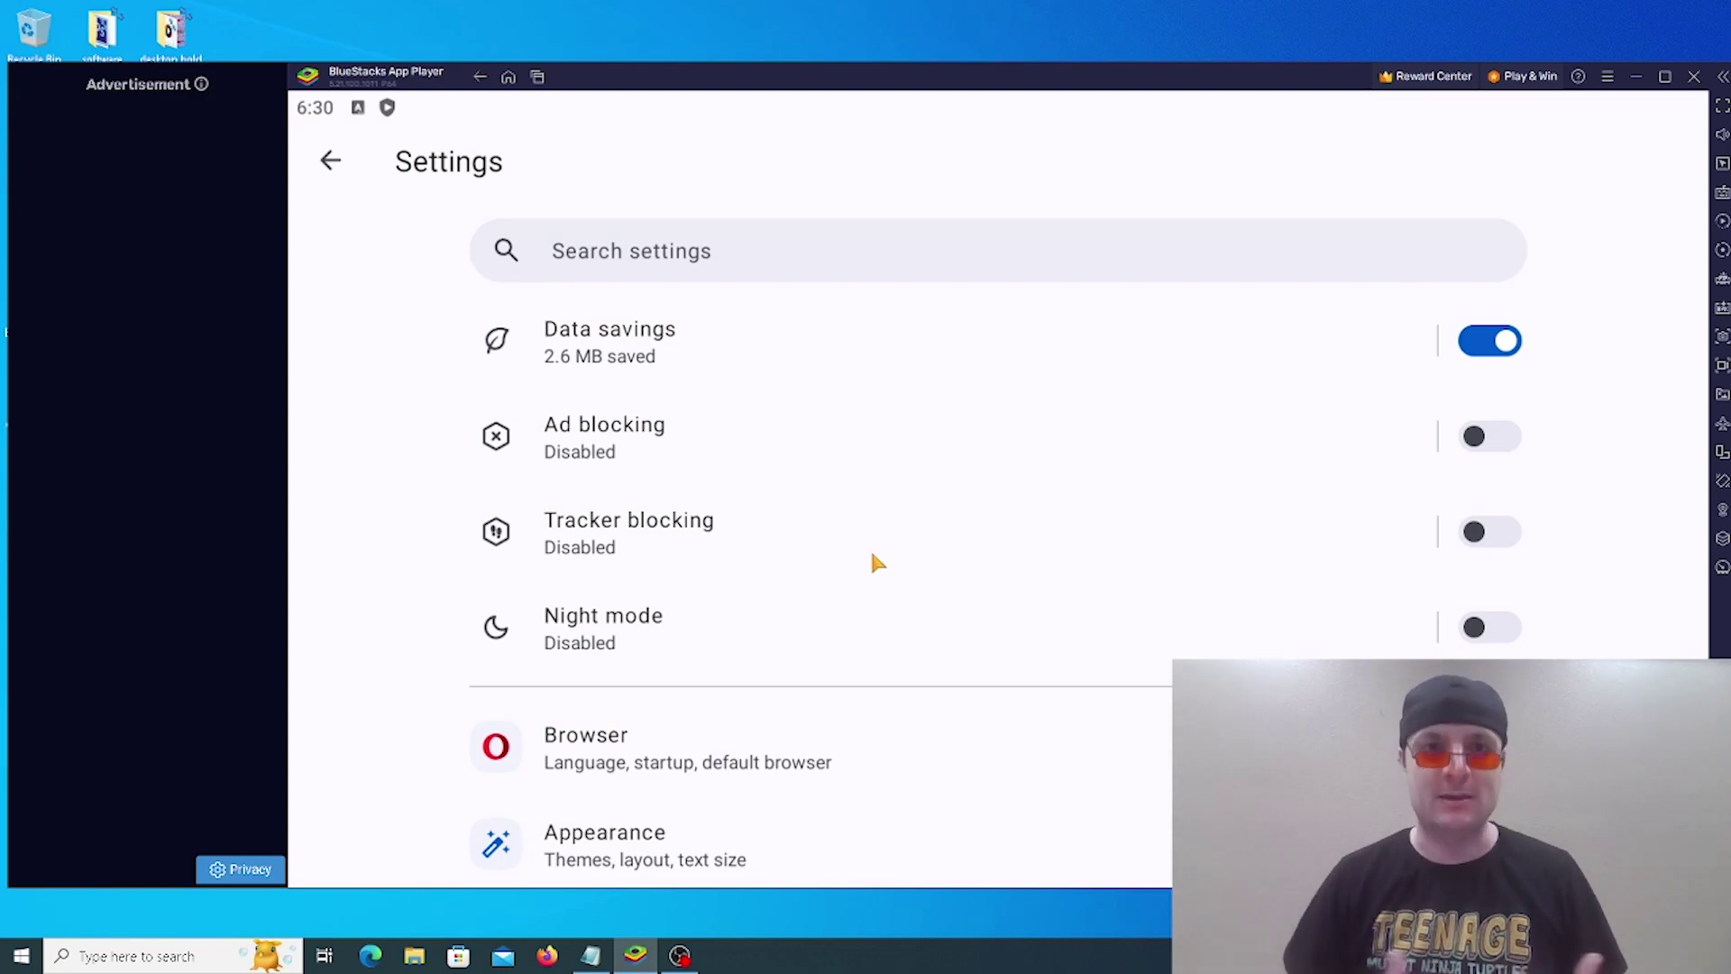
click(332, 161)
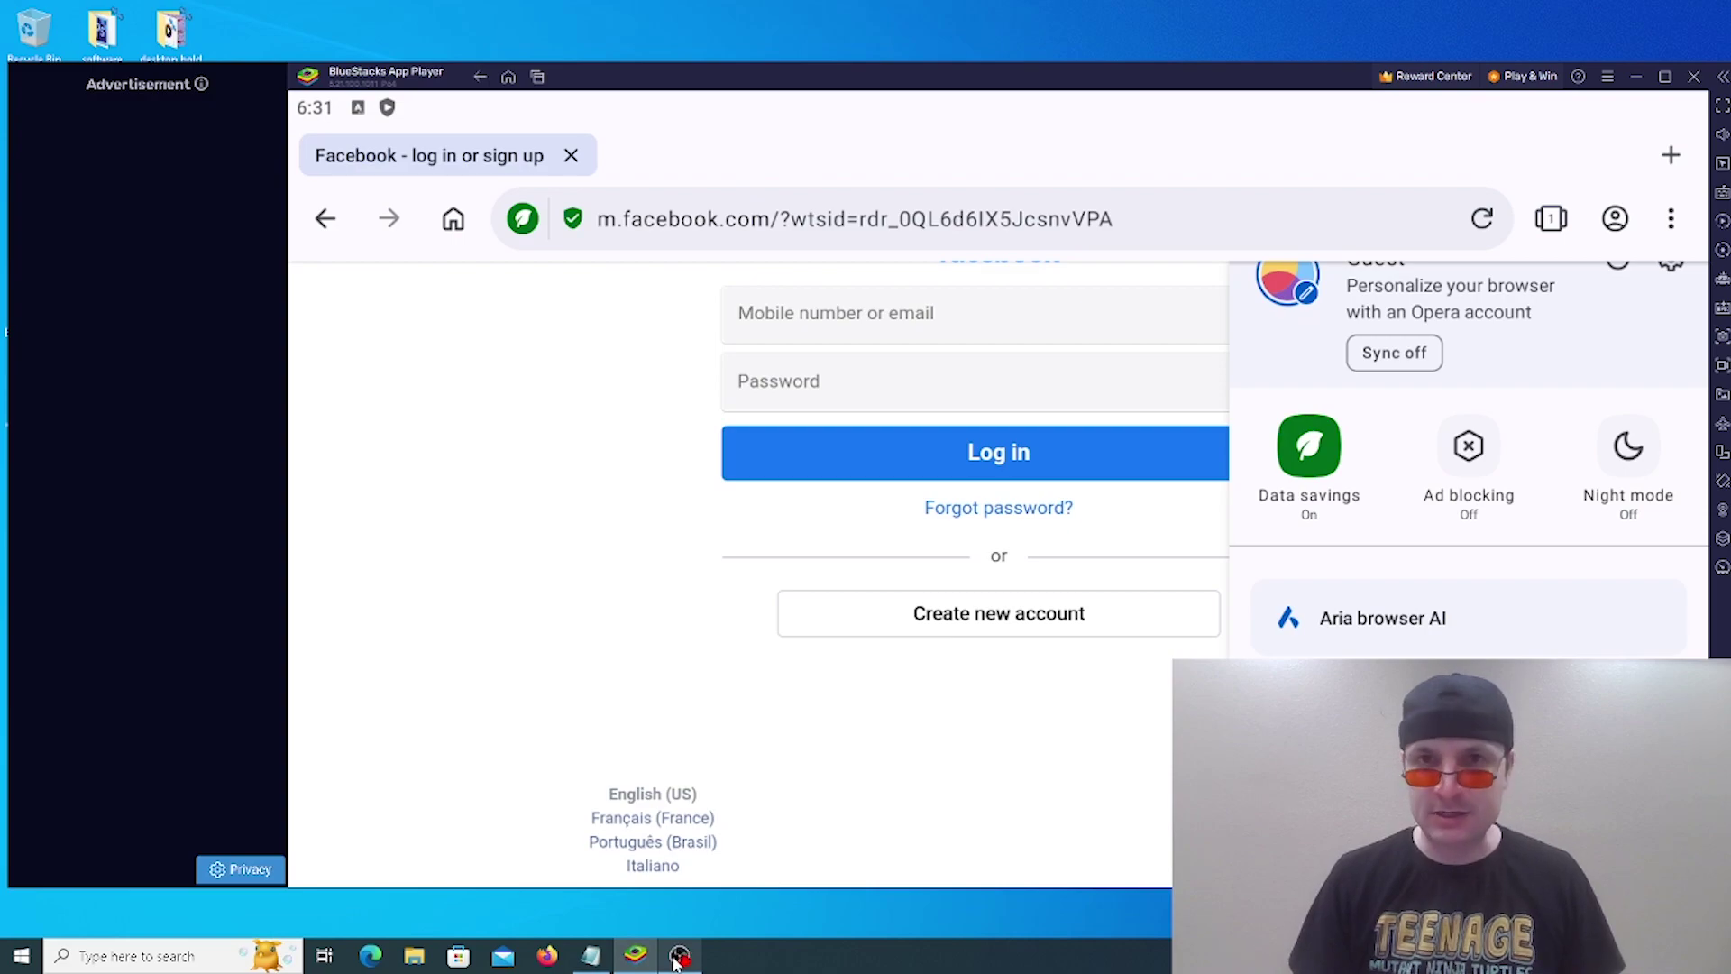
Step: Return from Opera Settings to Facebook's mobile login page with Data savings still on
mouse_move(681, 954)
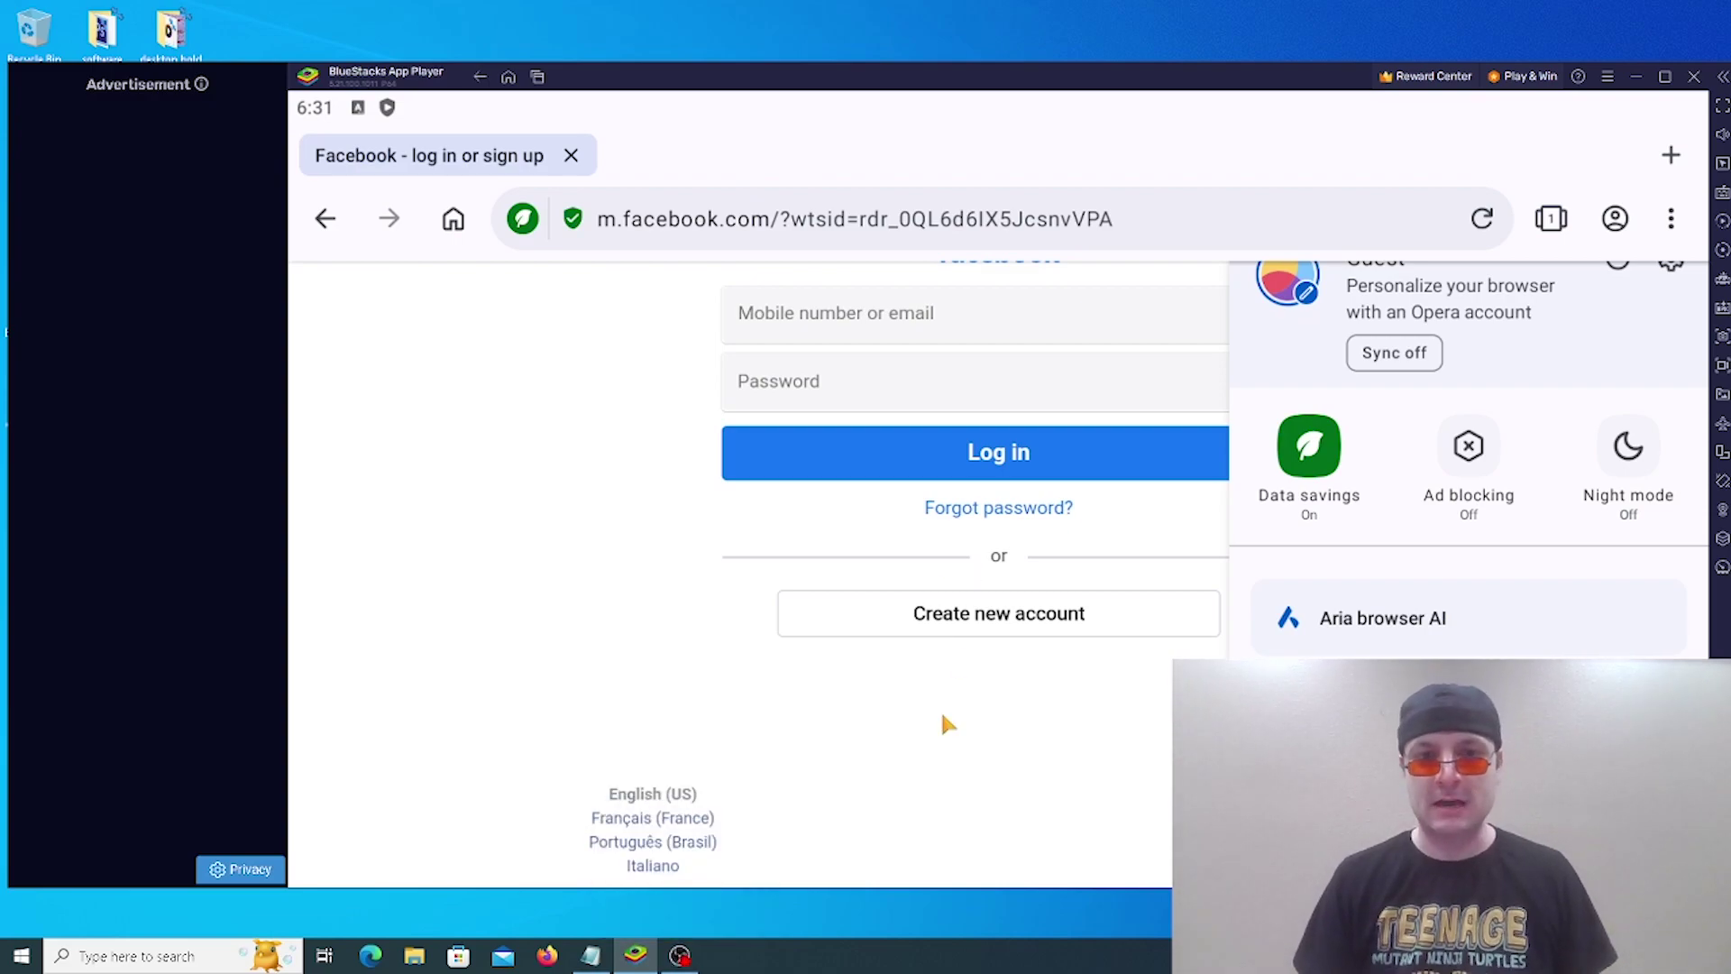